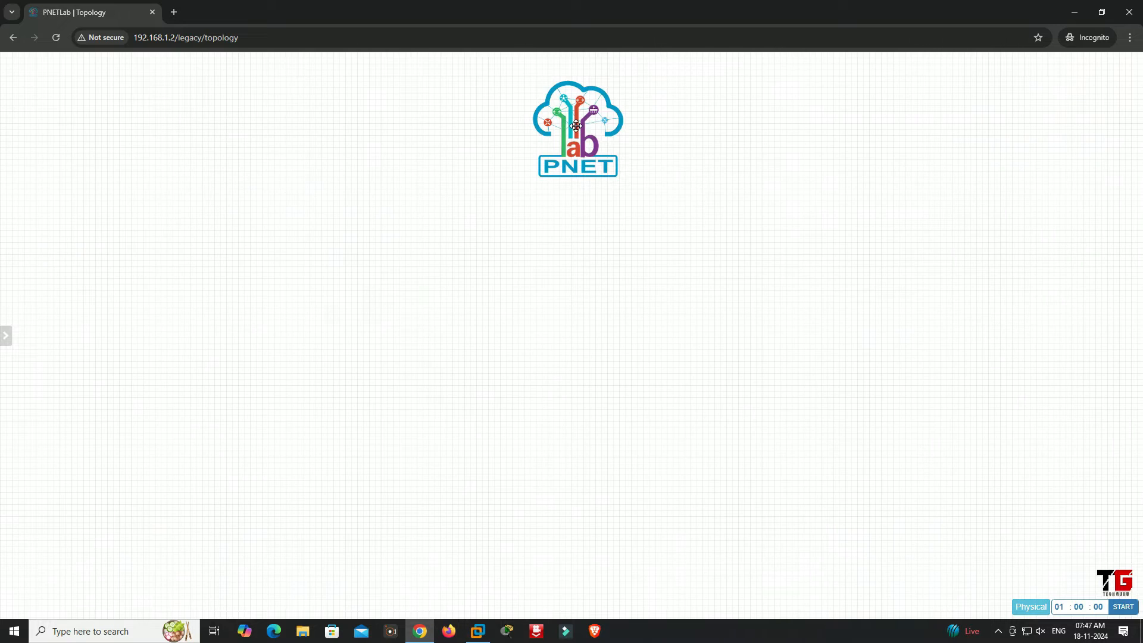
Add a text object reading "NAT (Network Address Translation)" to the topology canvas
right_click(300, 176)
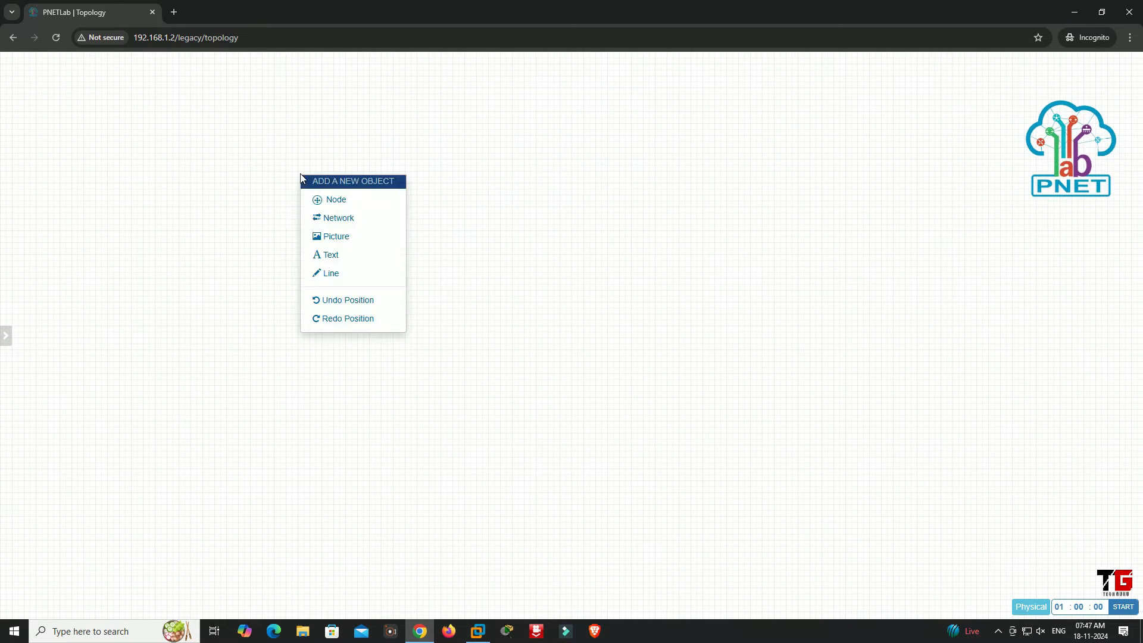
left_click(345, 261)
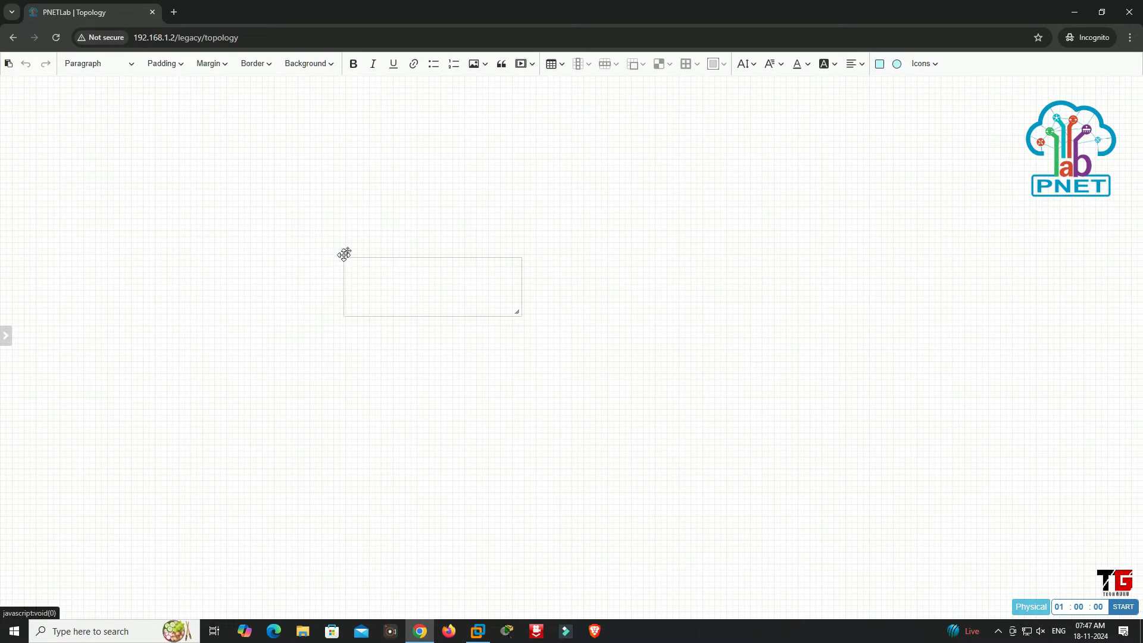
type("NAT")
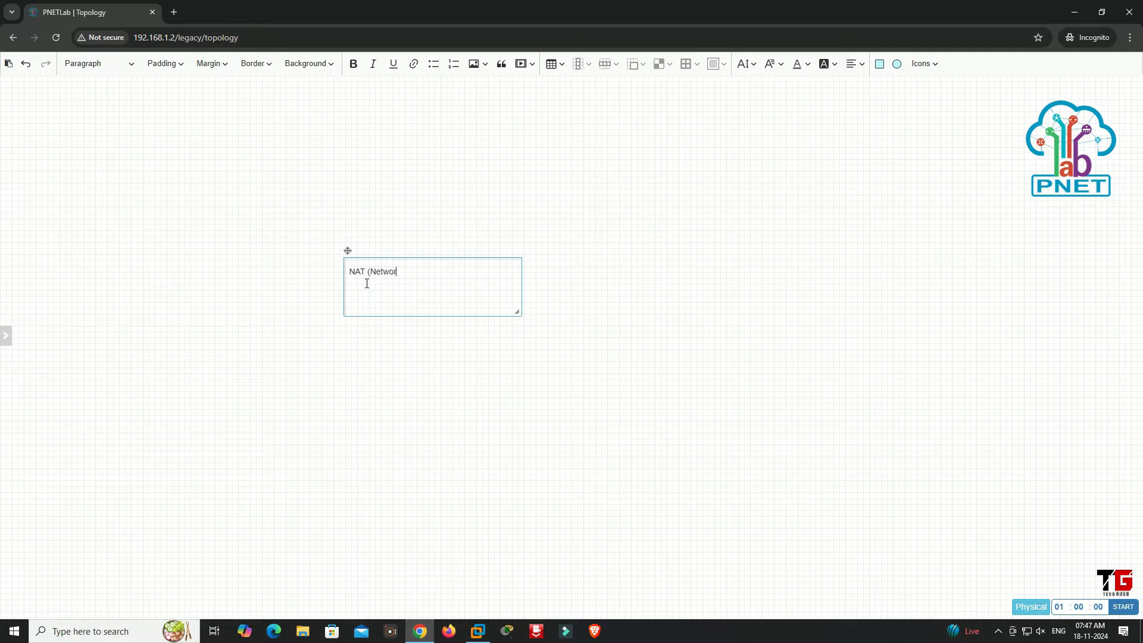
type("(Network Addrerss Translation)")
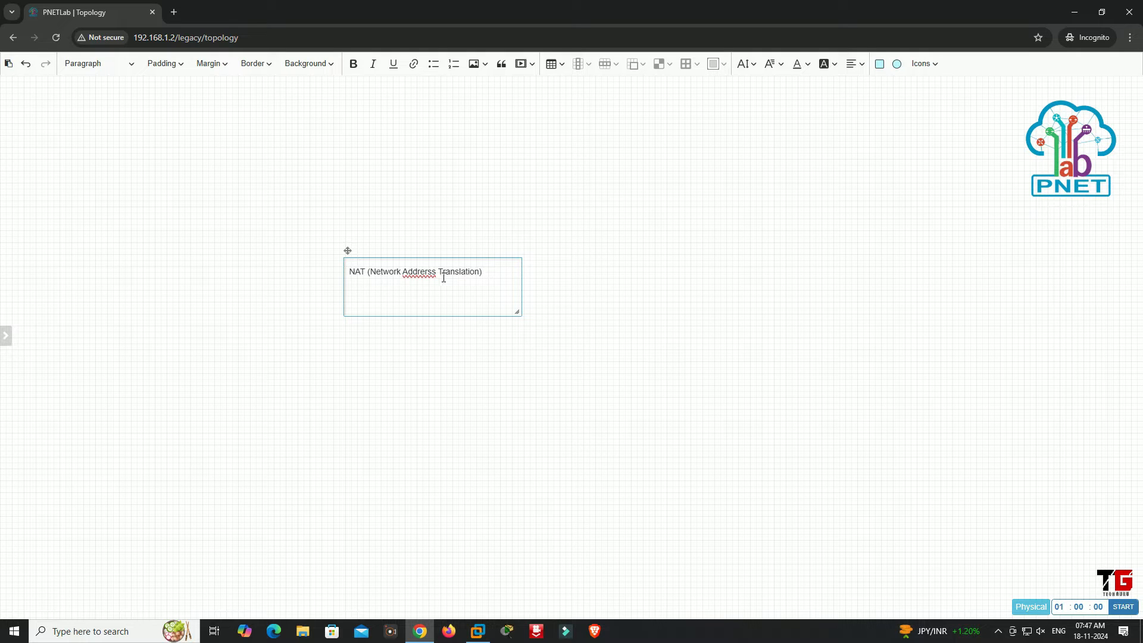
key("BackSpace")
Enlarge the title text to 48px, widen its box to fit, and move it to the canvas's upper-left corner
triple_click(494, 277)
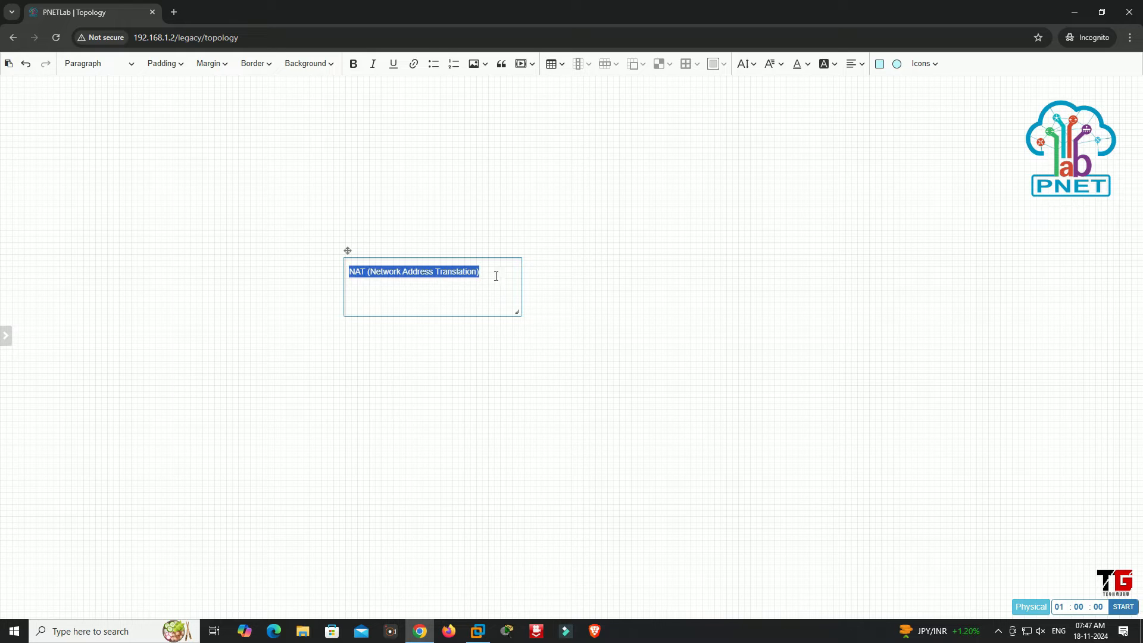
left_click(752, 67)
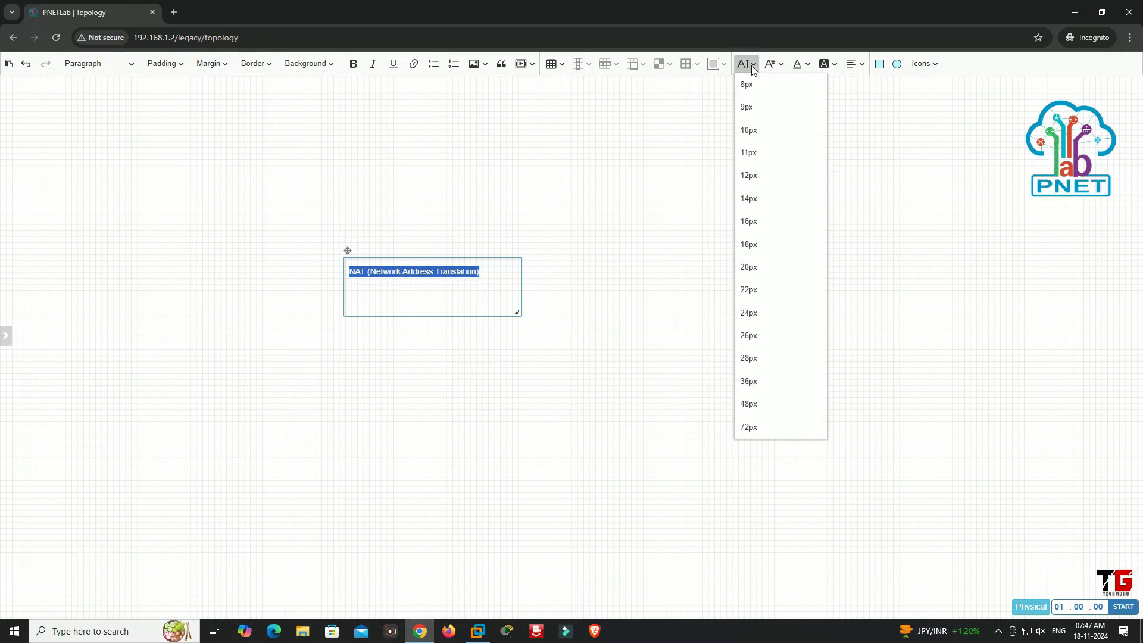
left_click(753, 406)
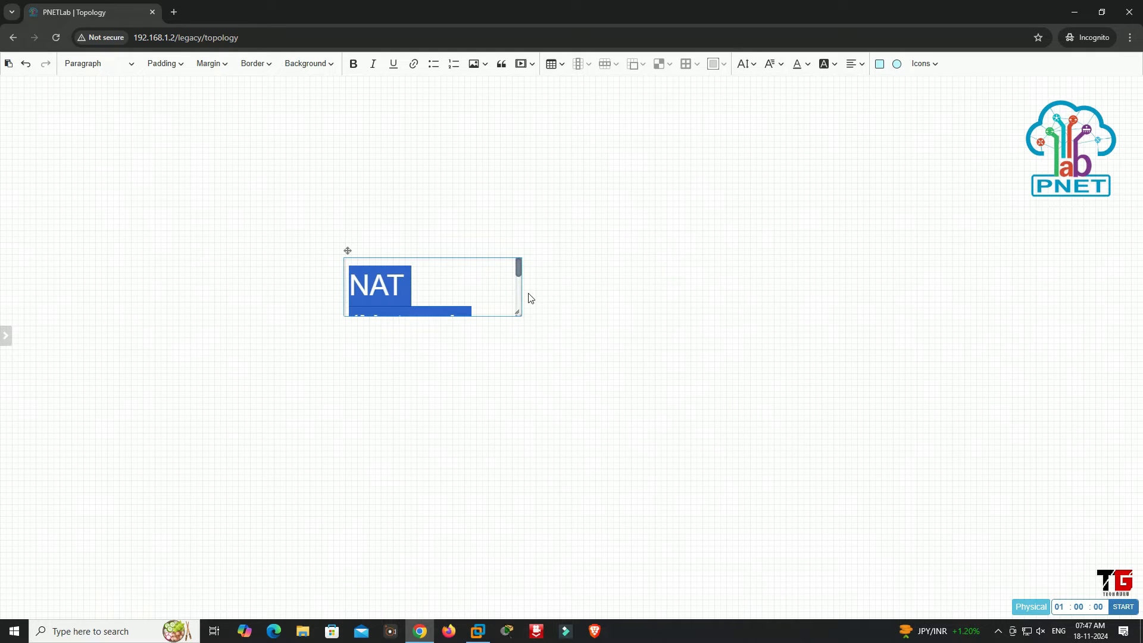
left_click_drag(523, 288, 806, 288)
left_click(731, 380)
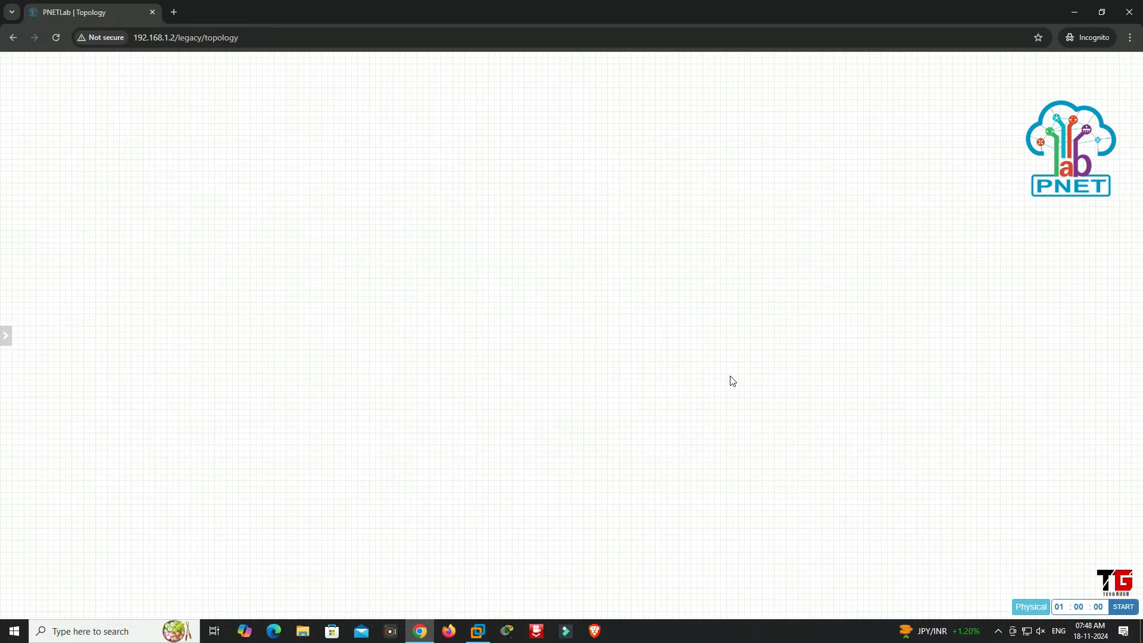
left_click_drag(587, 278, 261, 82)
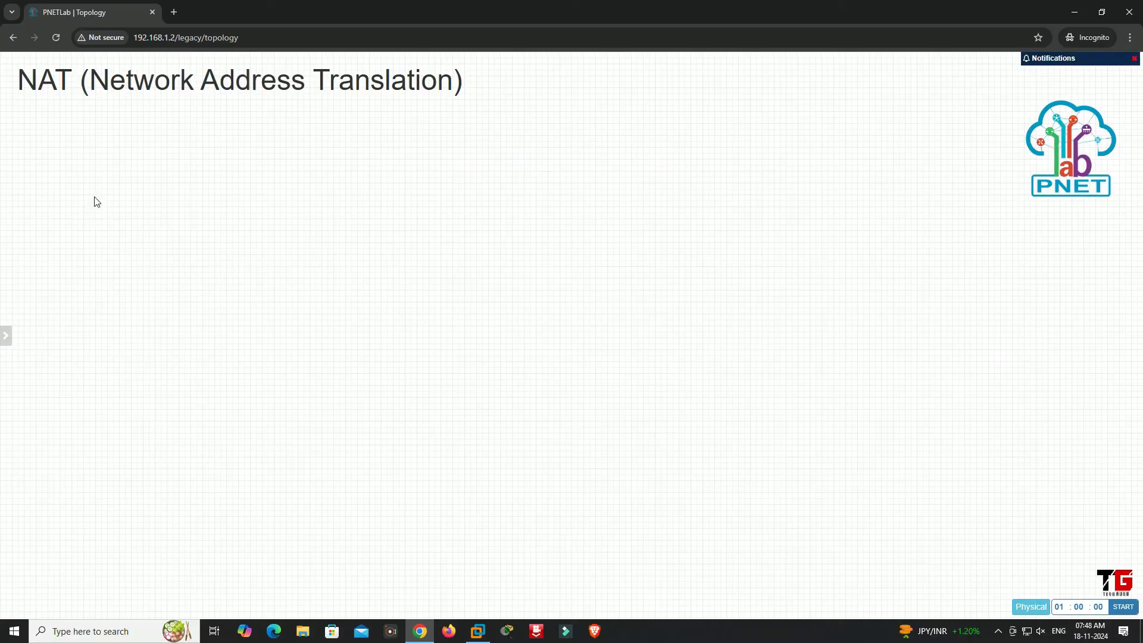
Add a Windows Server node with 2 Ethernet interfaces and place it near the canvas's left edge below the title
right_click(94, 198)
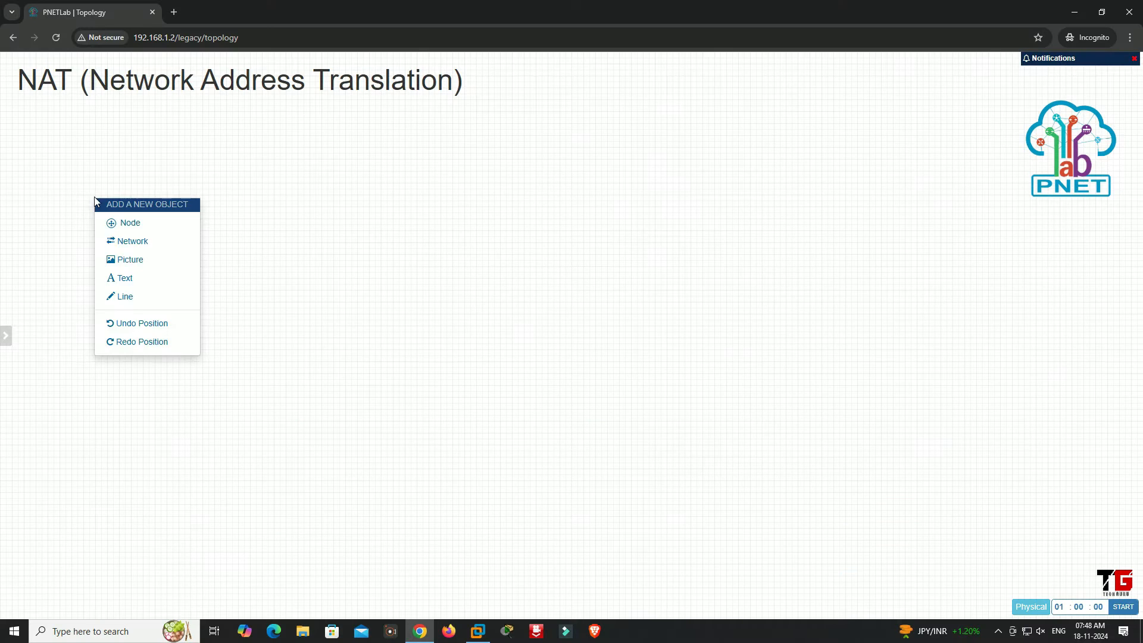
left_click(149, 225)
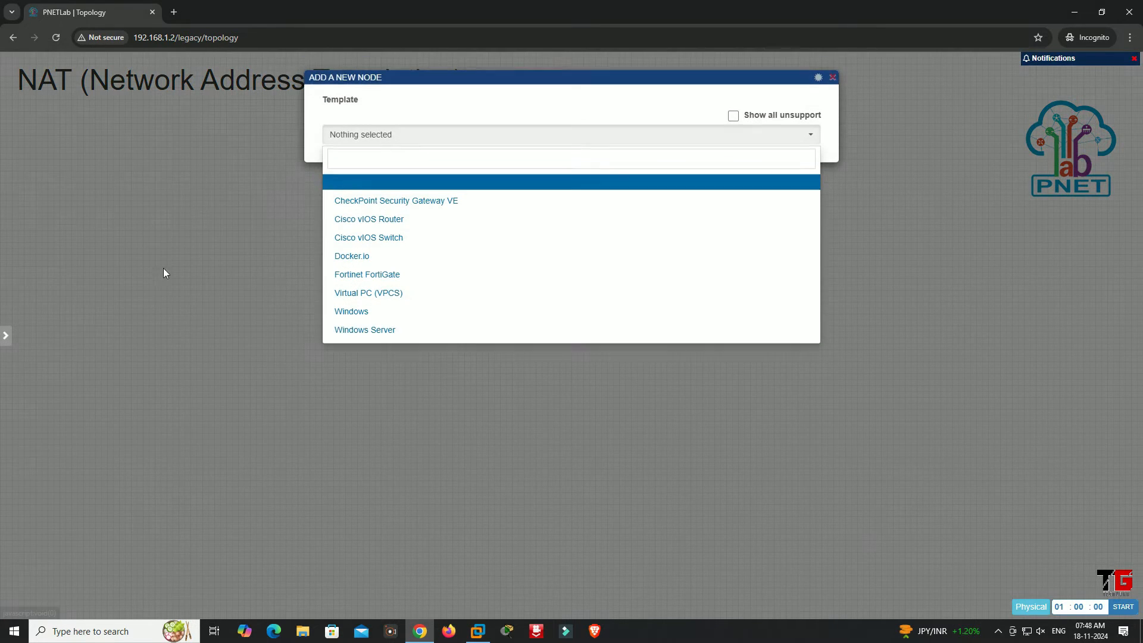
left_click(350, 331)
scroll(512, 399, "down", 7)
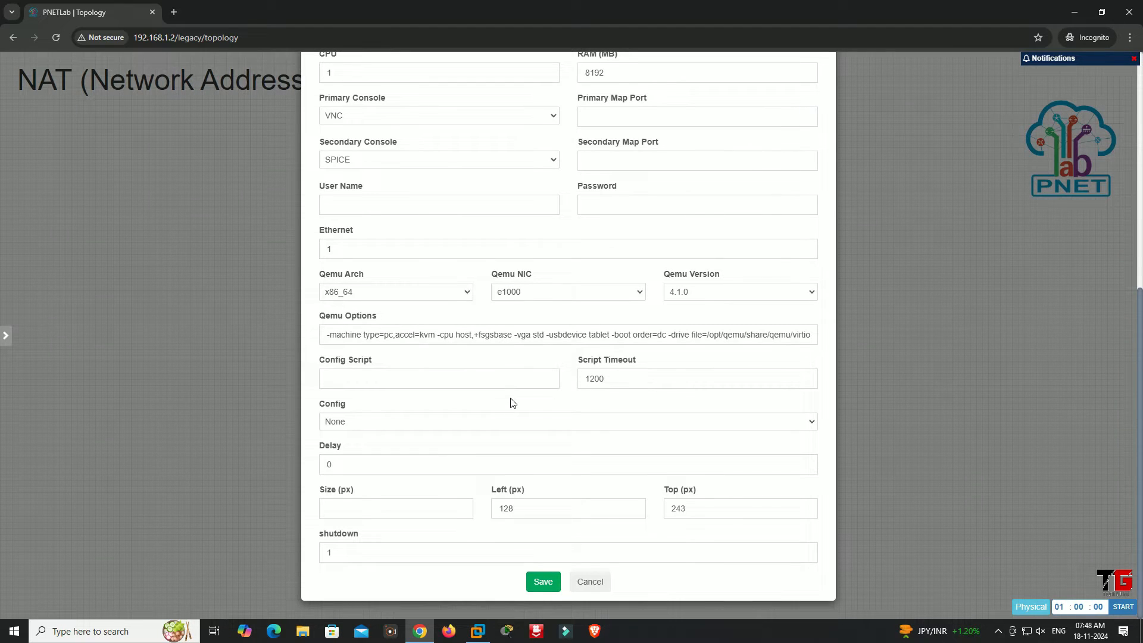
left_click(806, 247)
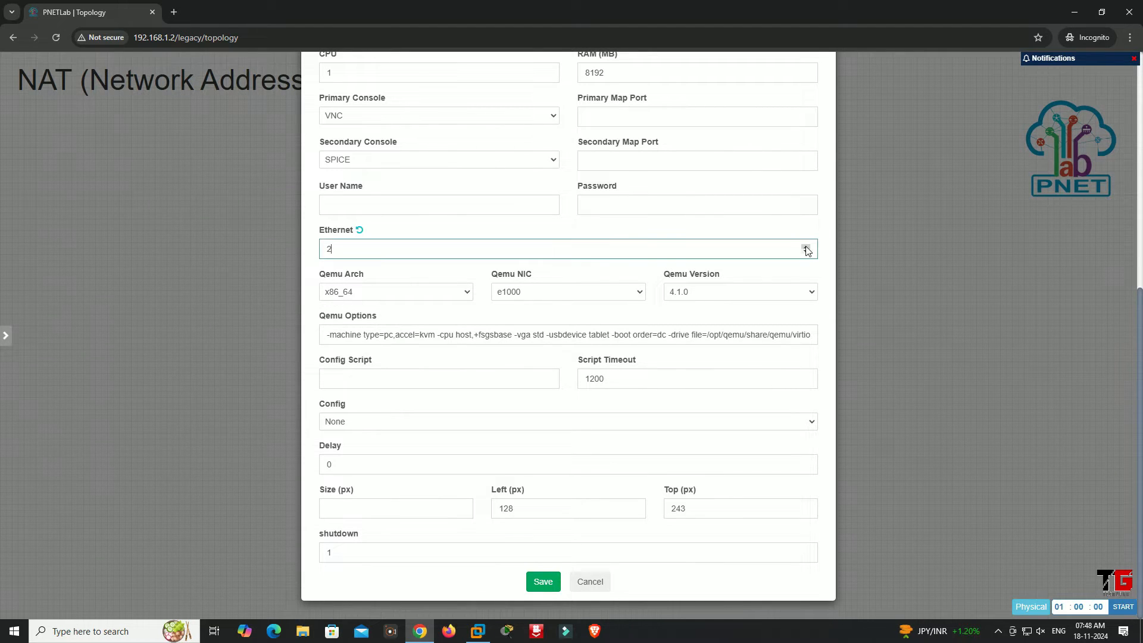
left_click(543, 582)
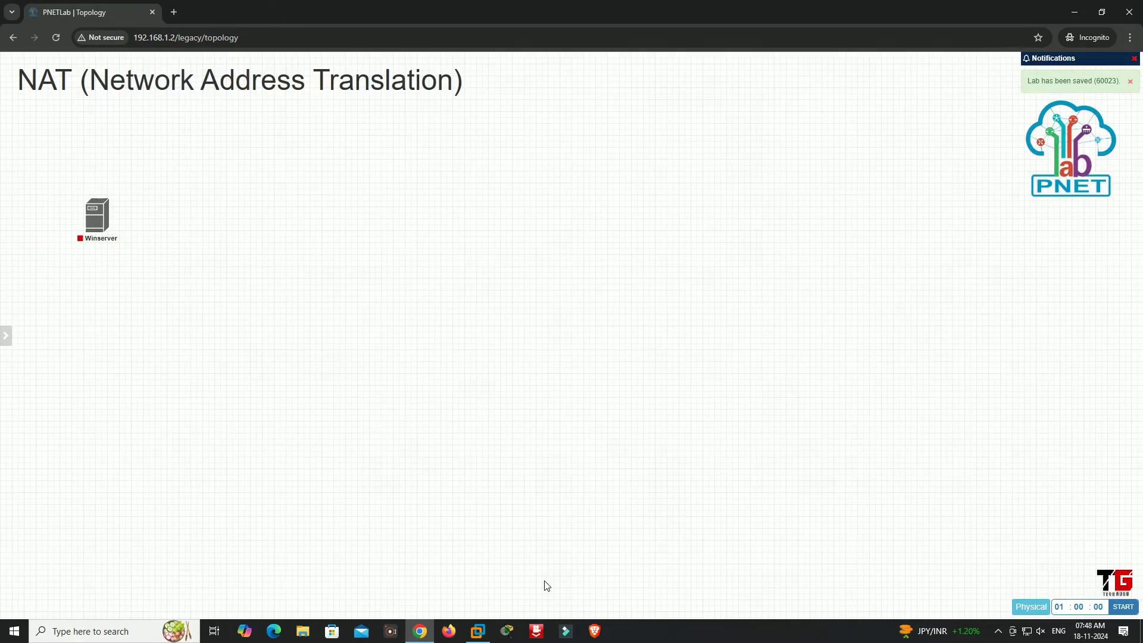
left_click_drag(95, 217, 51, 247)
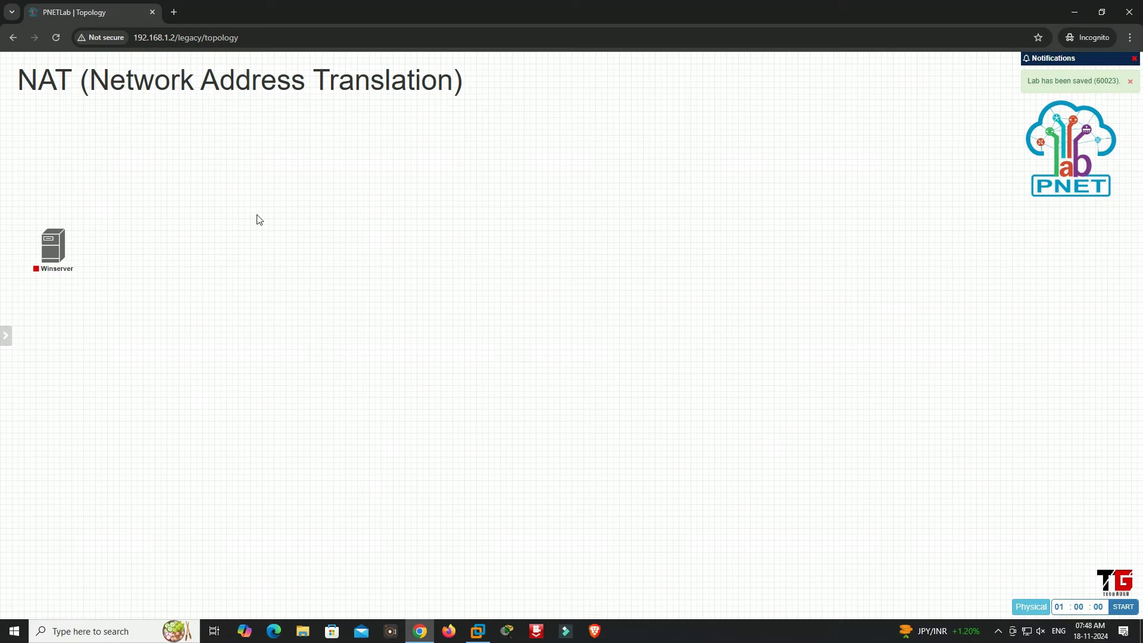
Add a network of type Management(Cloud0) named "Internet" to the topology
right_click(256, 218)
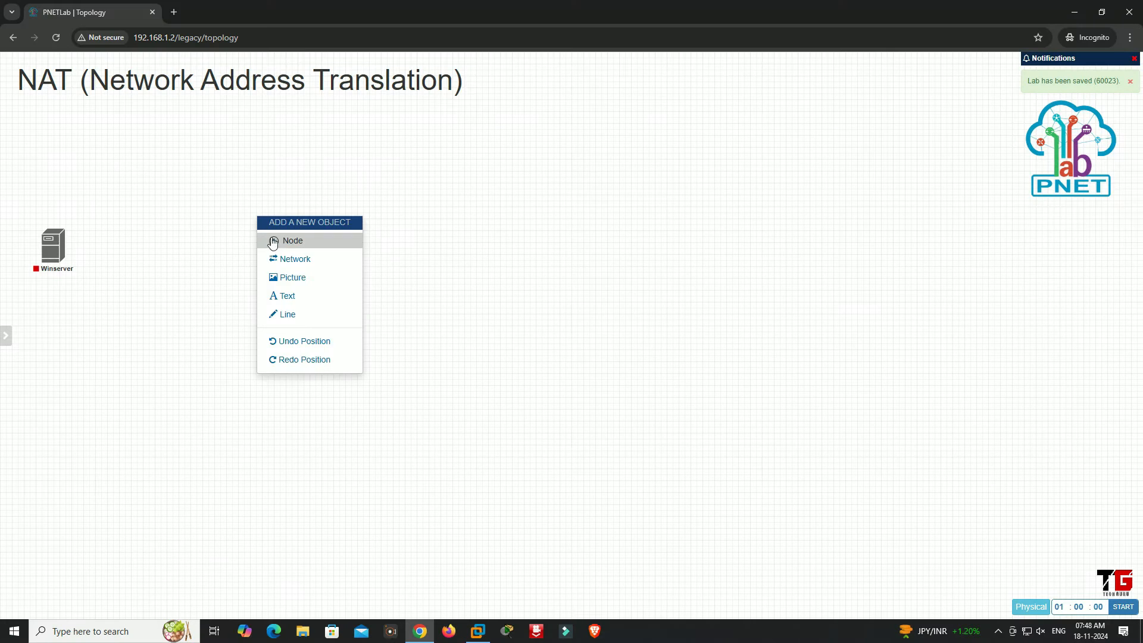
left_click(302, 261)
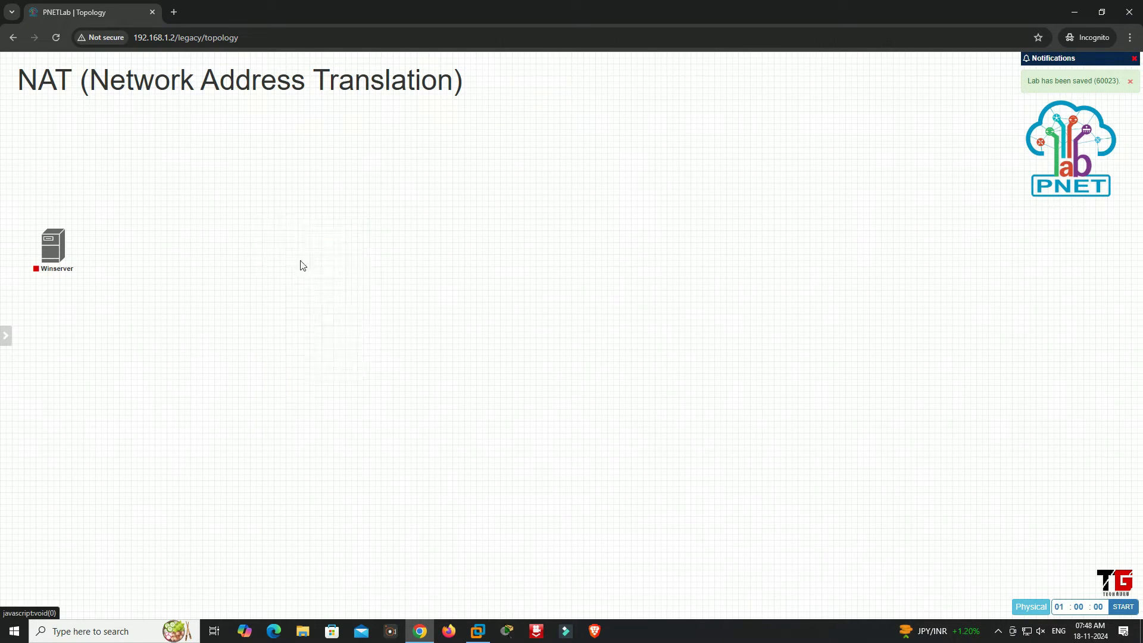
left_click(529, 178)
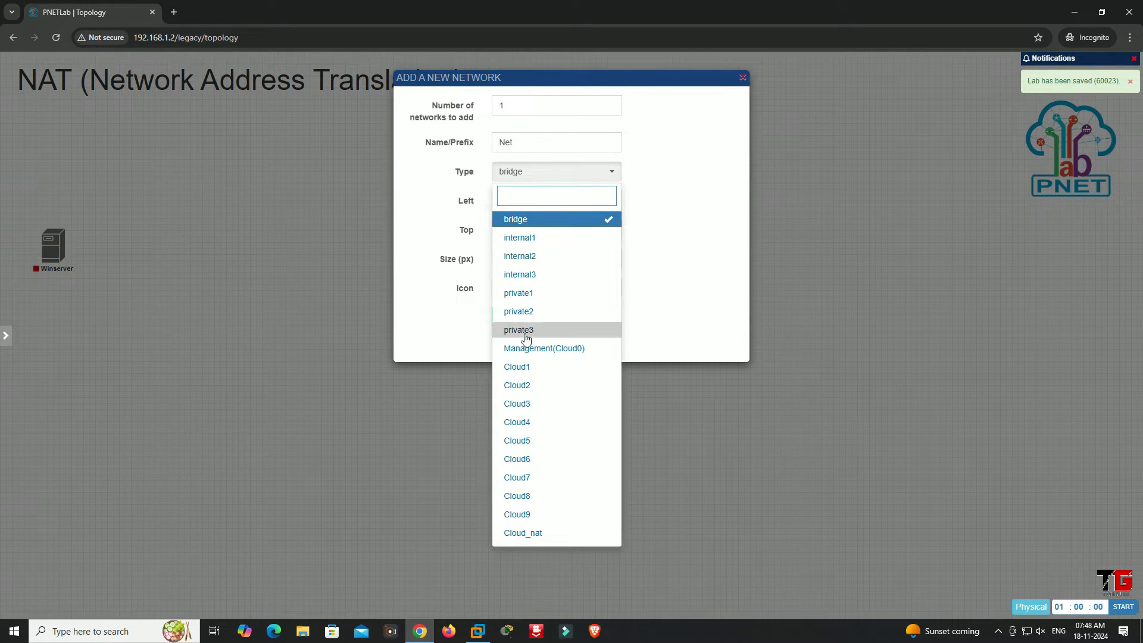
left_click(530, 348)
double_click(533, 139)
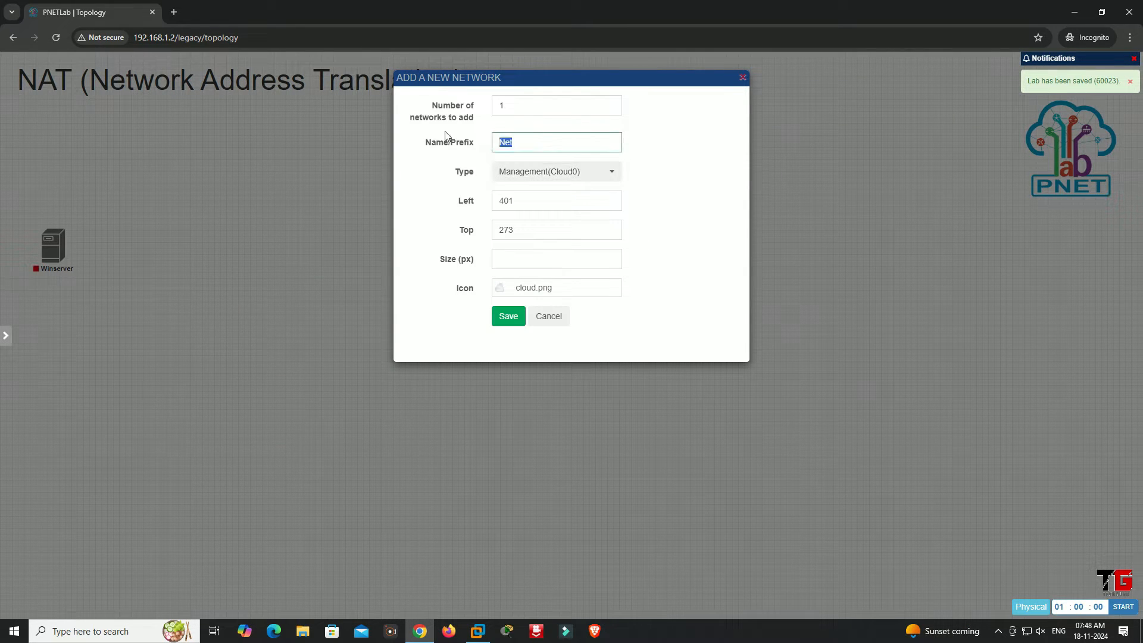
type("Inte")
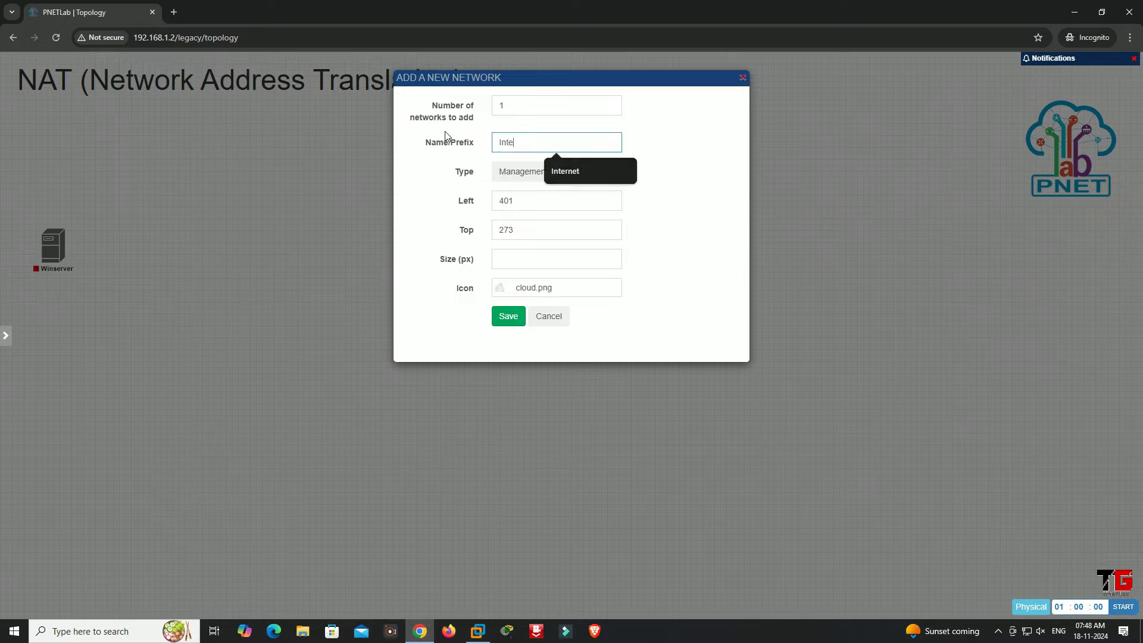
type("rnet")
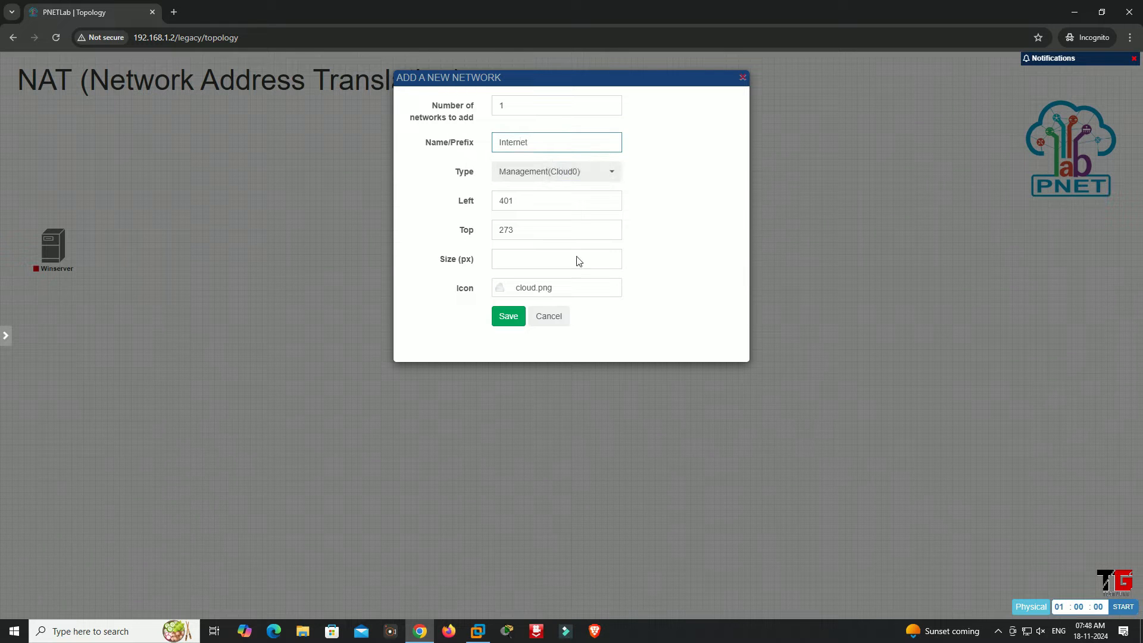
left_click(506, 317)
Connect the Internet cloud to Winserver's e0 interface and start the Winserver node
left_click_drag(296, 236, 60, 235)
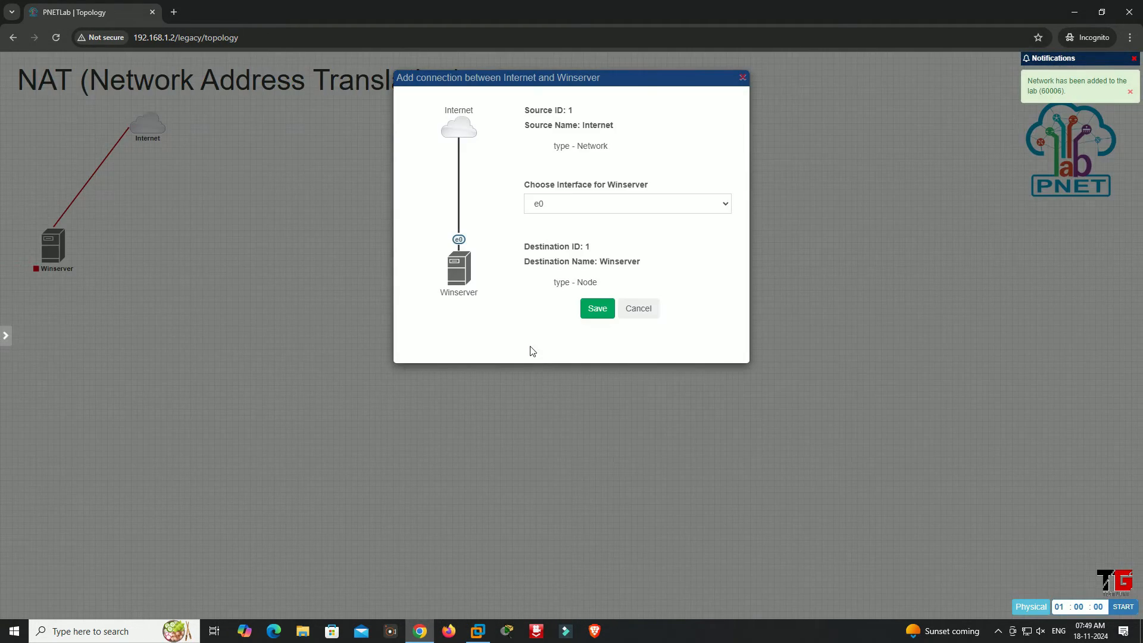
left_click(591, 308)
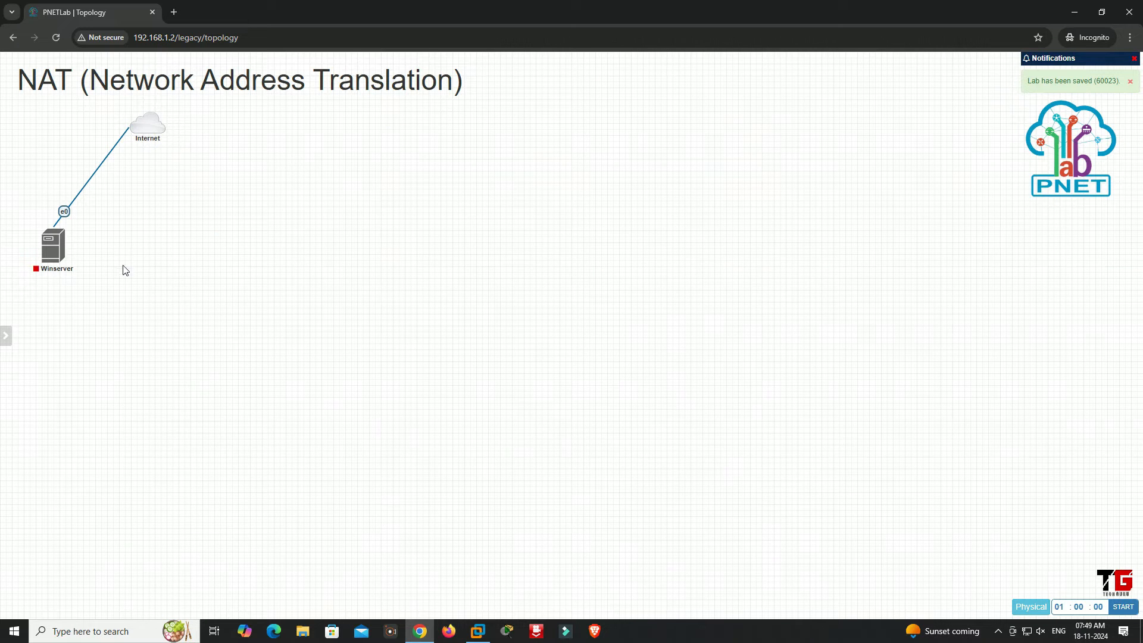
mouse_move(54, 261)
left_click(40, 224)
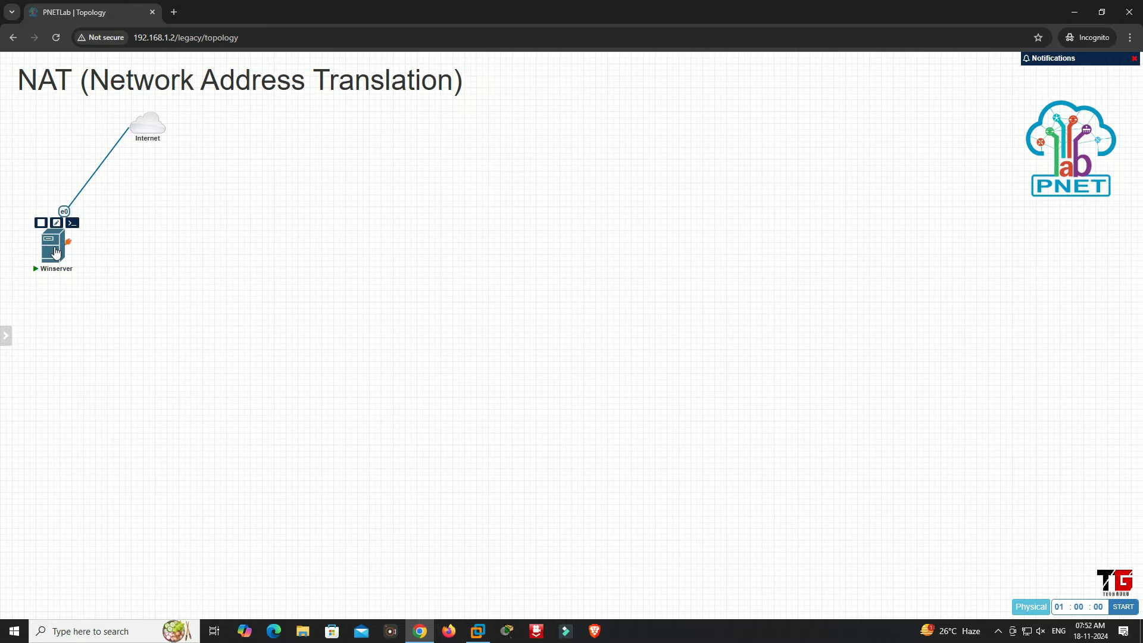
Open the Winserver console, unlock the server, and sign in as Administrator with the account password
left_click(56, 252)
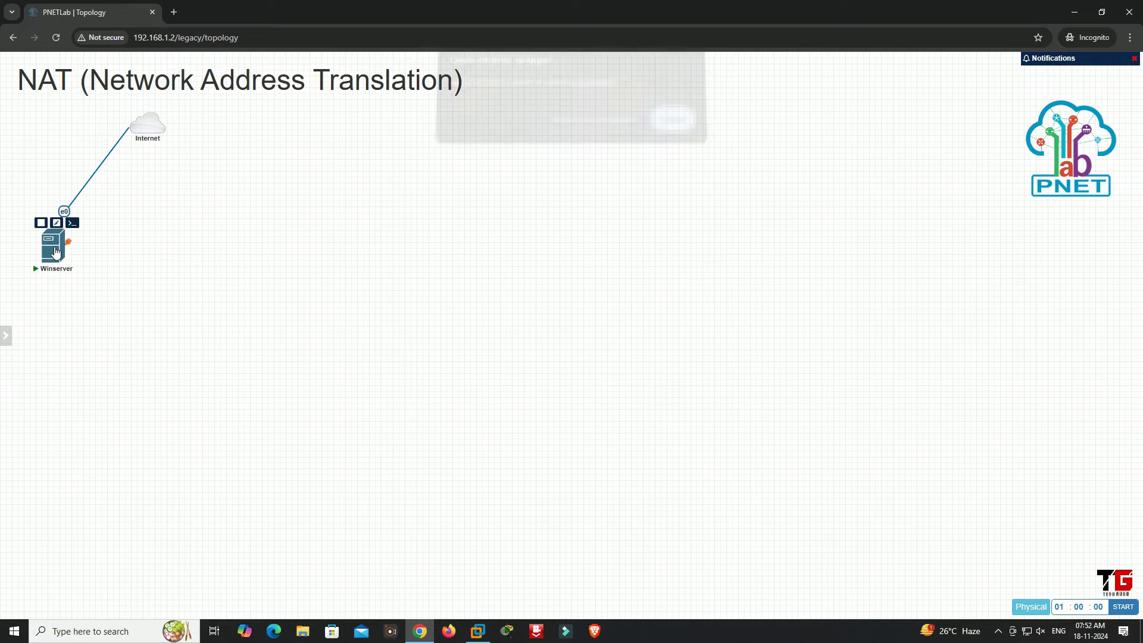
left_click(577, 127)
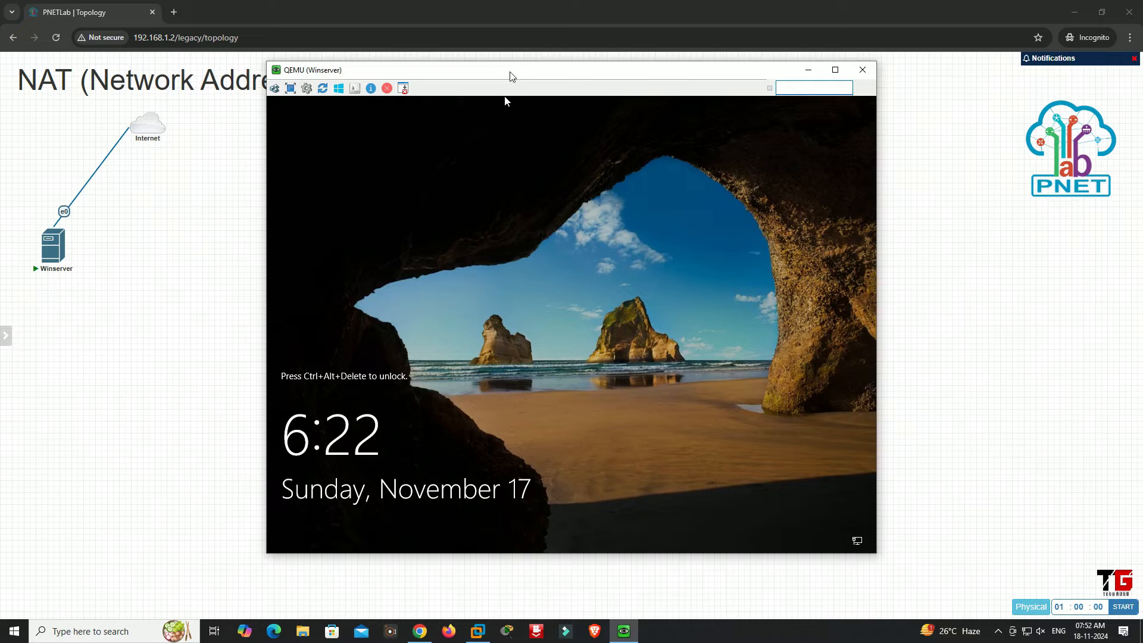
left_click_drag(510, 77, 489, 116)
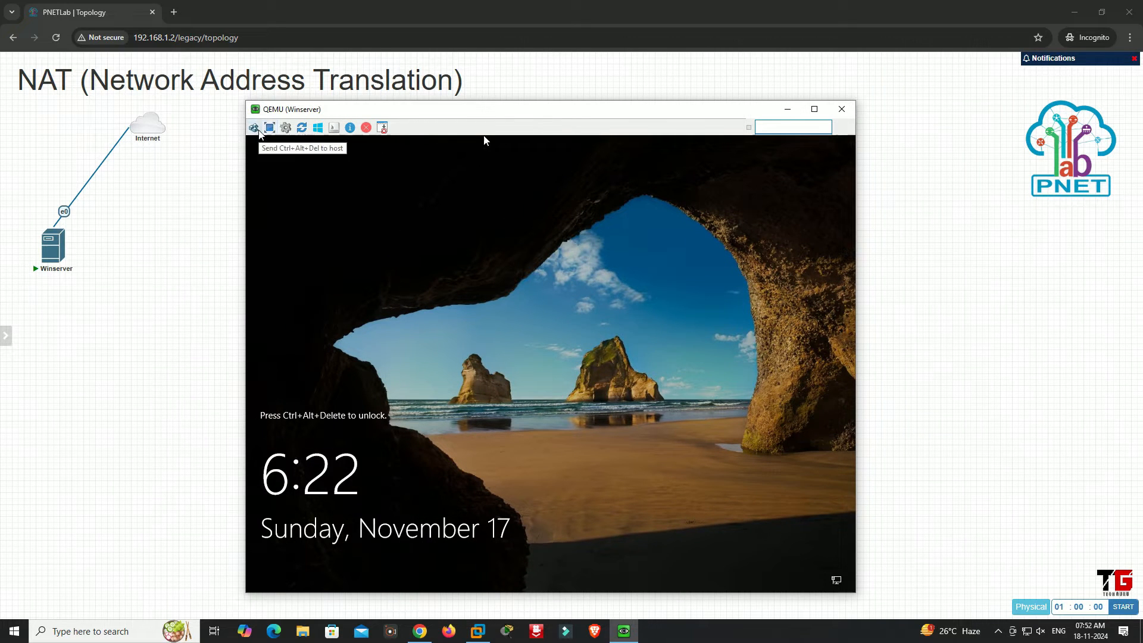
left_click(255, 128)
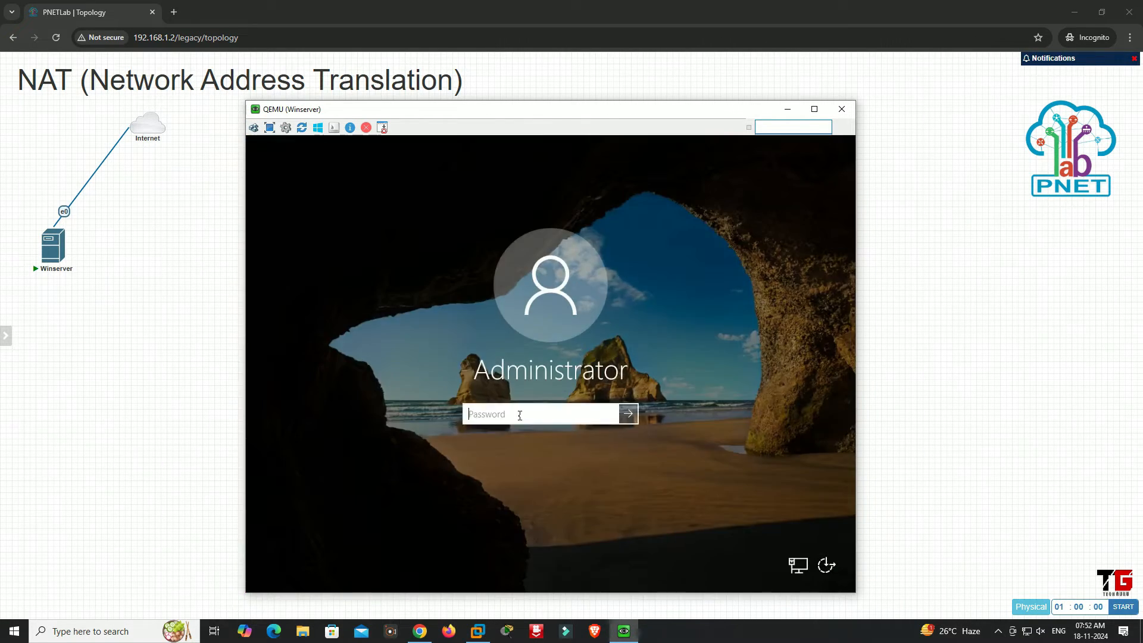
type("******")
key("Return")
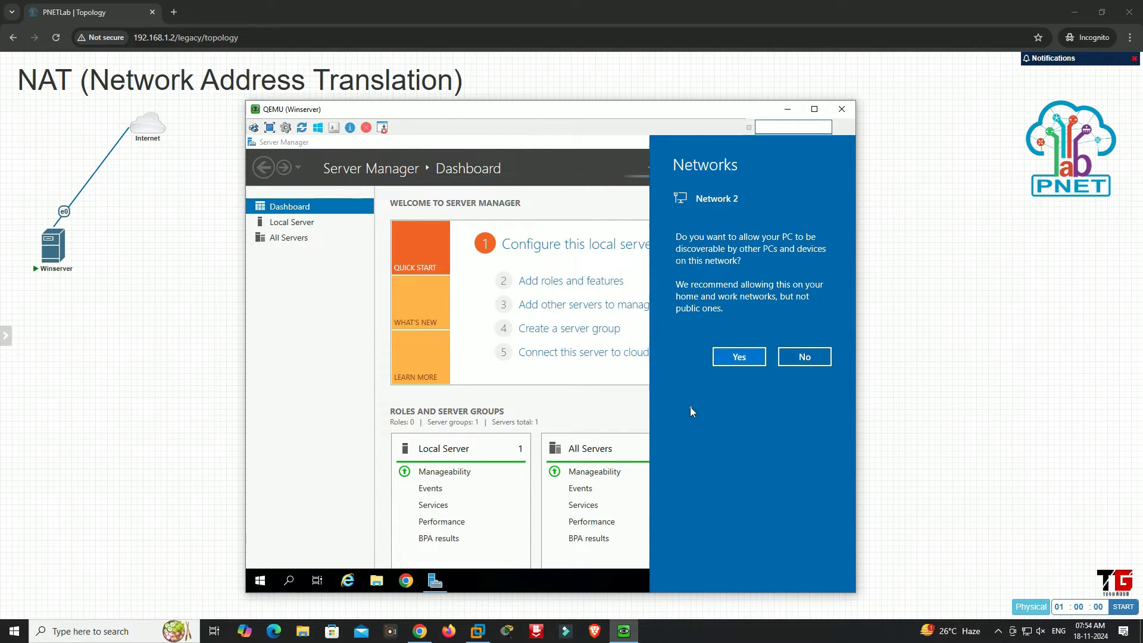
Dismiss the network discovery prompt and open the local server's Network Connections from Server Manager
left_click(614, 409)
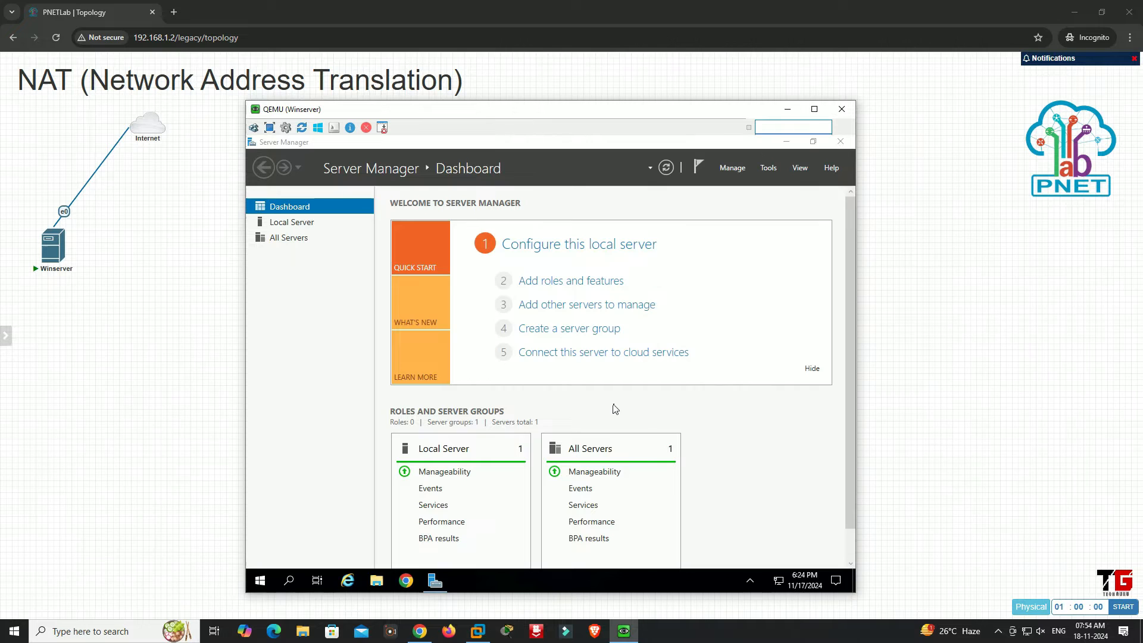
left_click(573, 250)
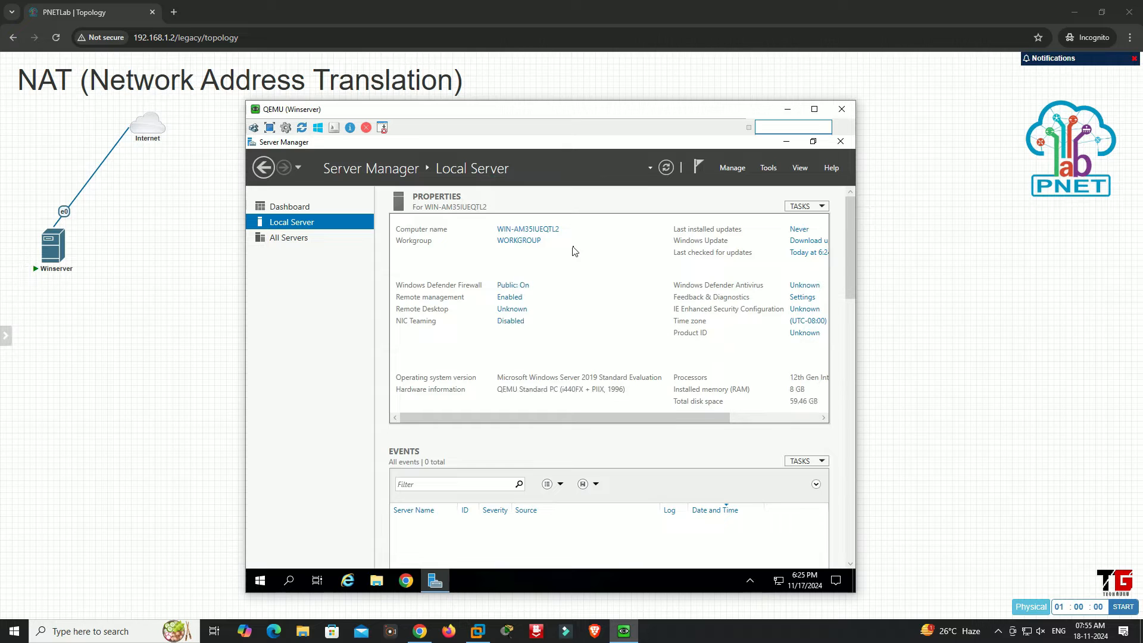
left_click(522, 338)
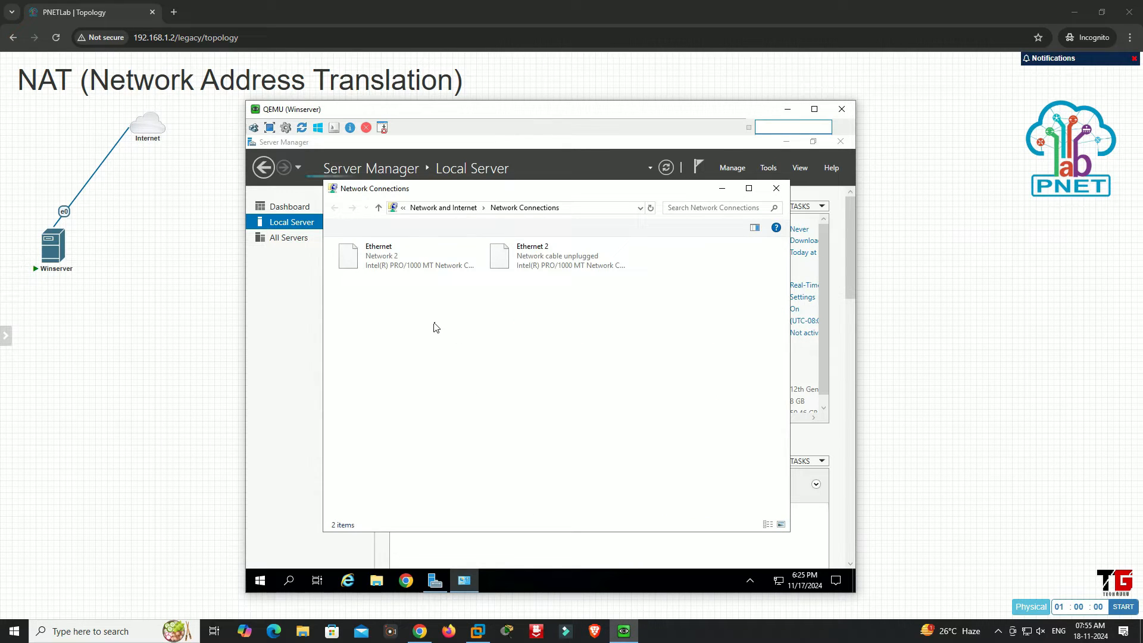
Rename the connected Ethernet adapter as "WAN"
left_click(379, 266)
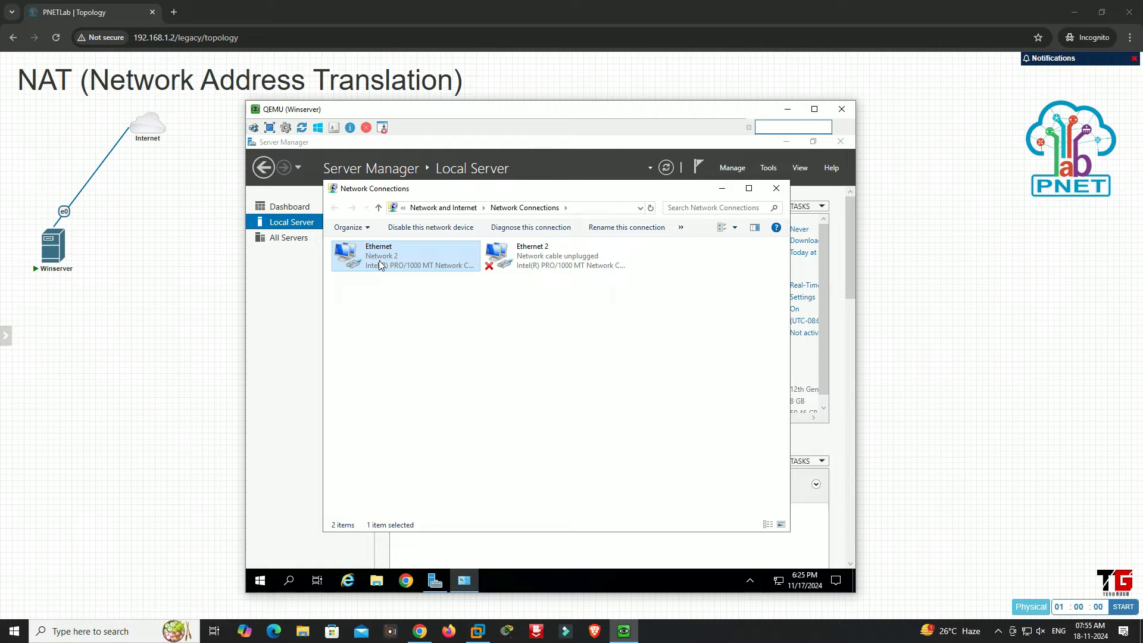
key("F2")
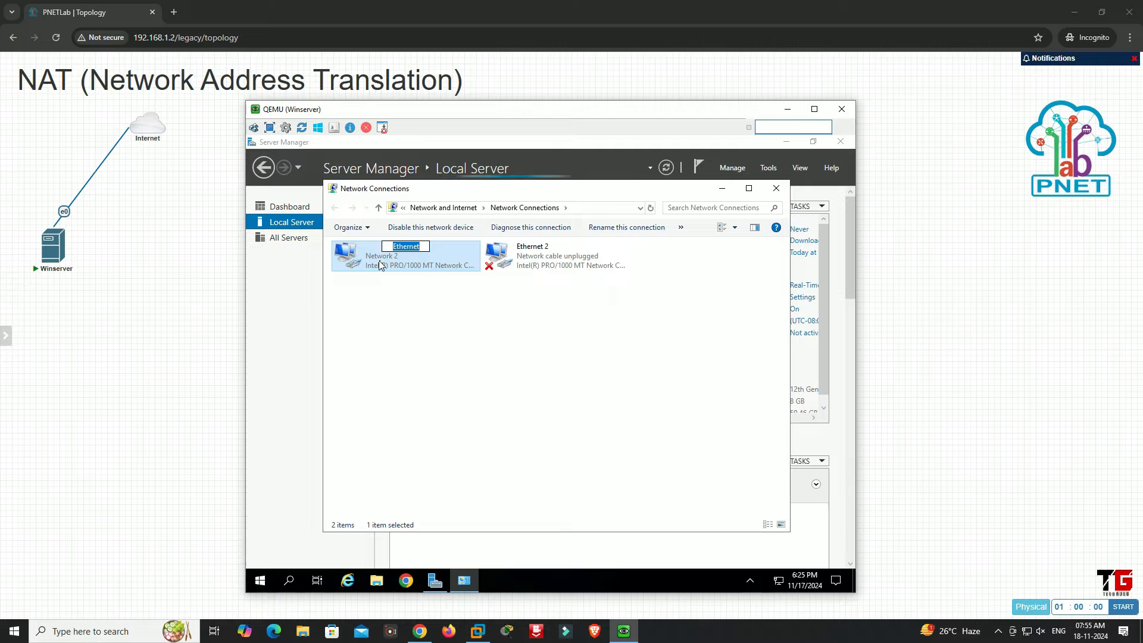
type("WAN")
key("Return")
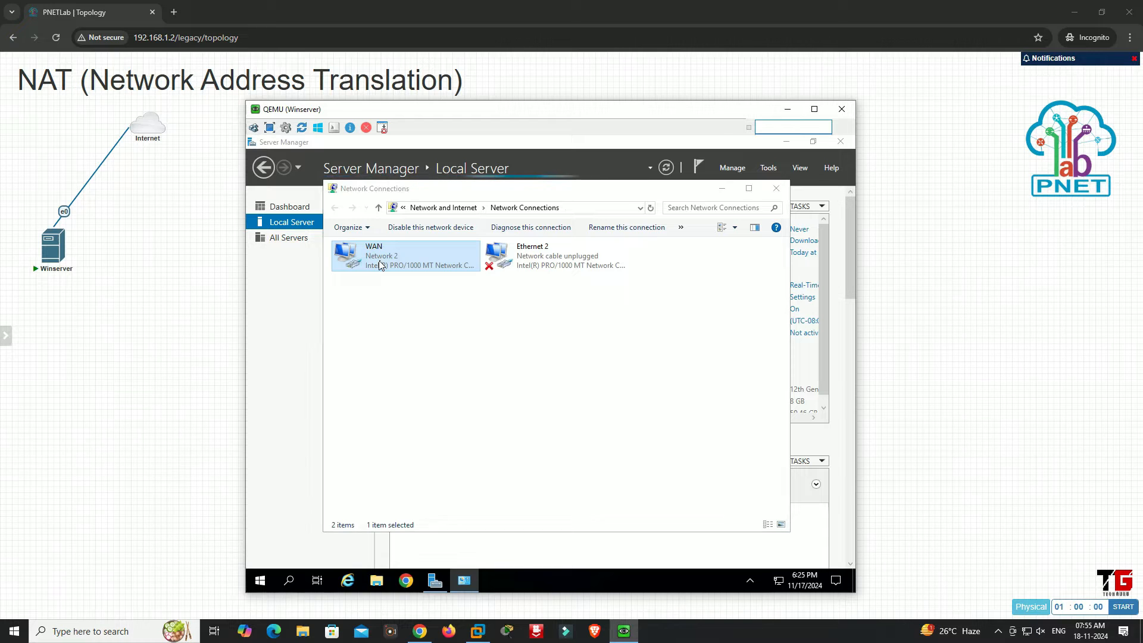
Review the WAN adapter's network connection details
double_click(380, 265)
left_click(489, 354)
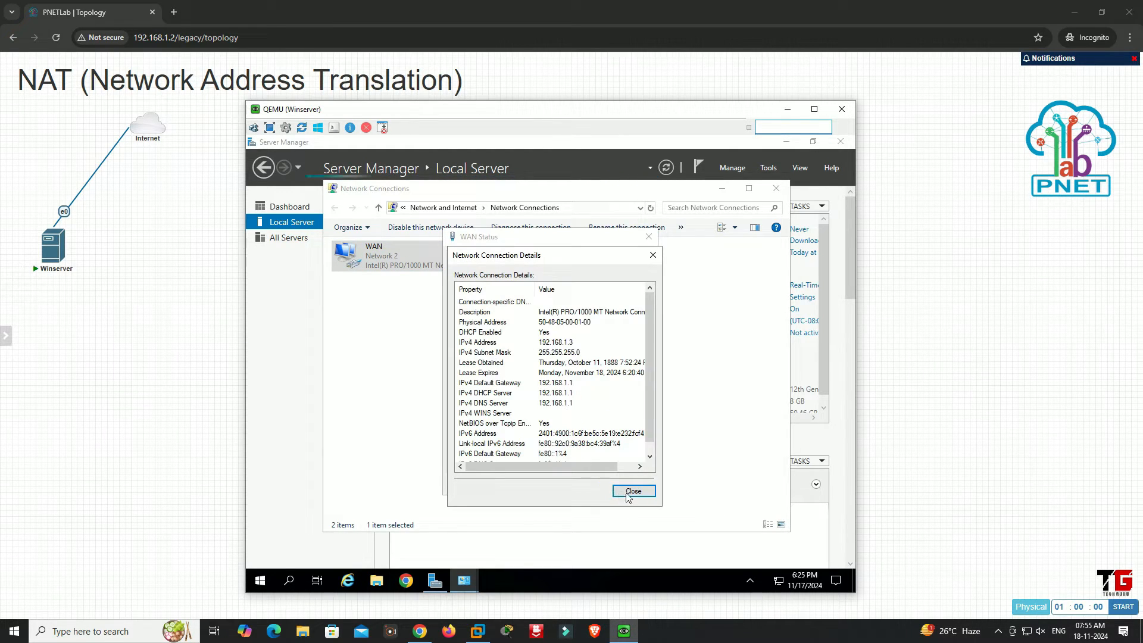
left_click(632, 491)
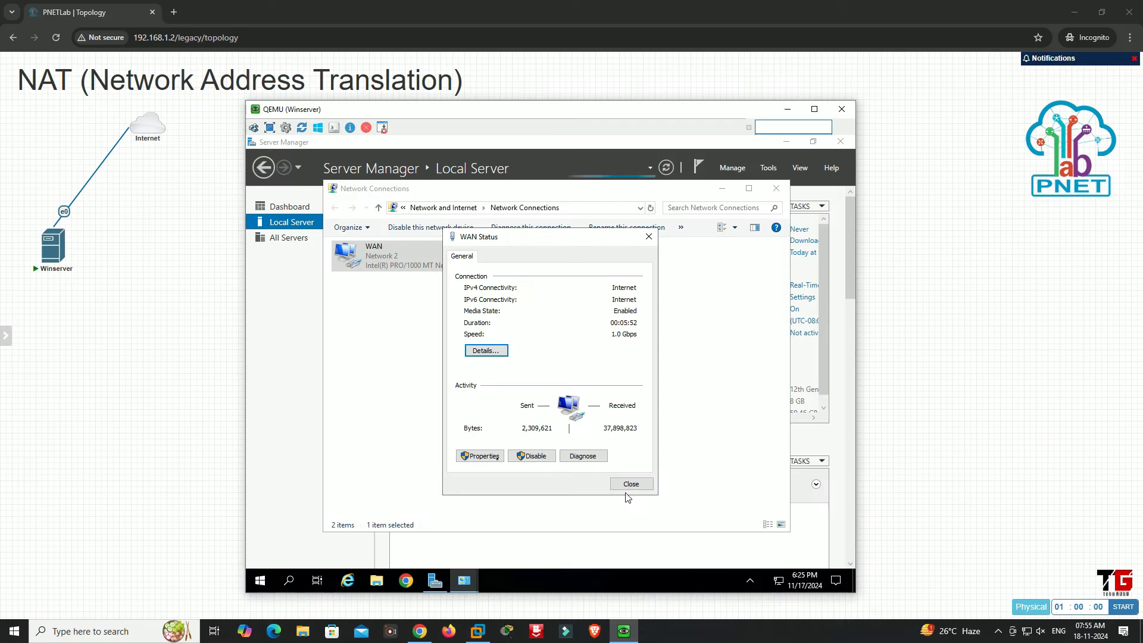
Disable IPv6 on WAN and set its static IPv4 address to 192.168.1.3, mask 255.255.255.0, gateway 192.168.1.1, DNS servers 192.168.1.1 and 8.8.8.8
left_click(483, 456)
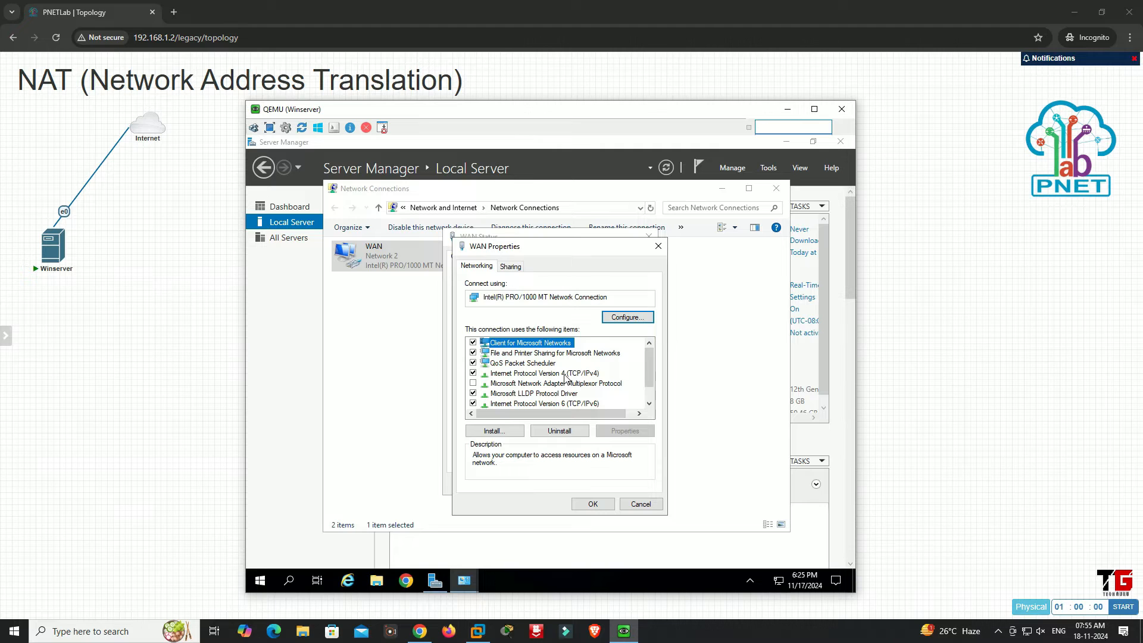
left_click(473, 403)
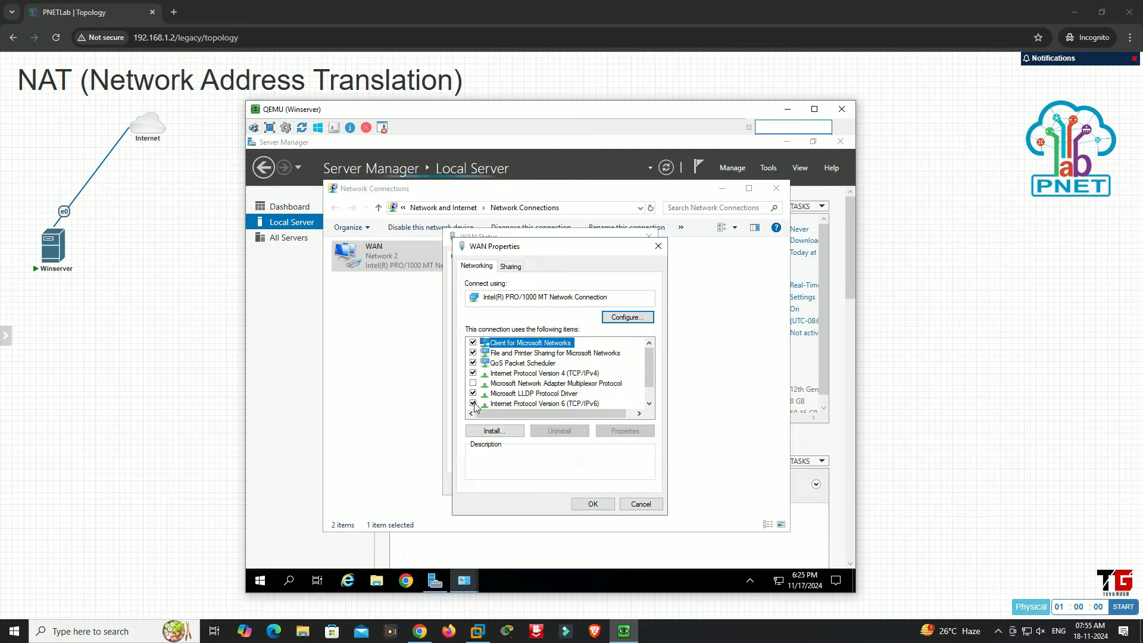
left_click(546, 374)
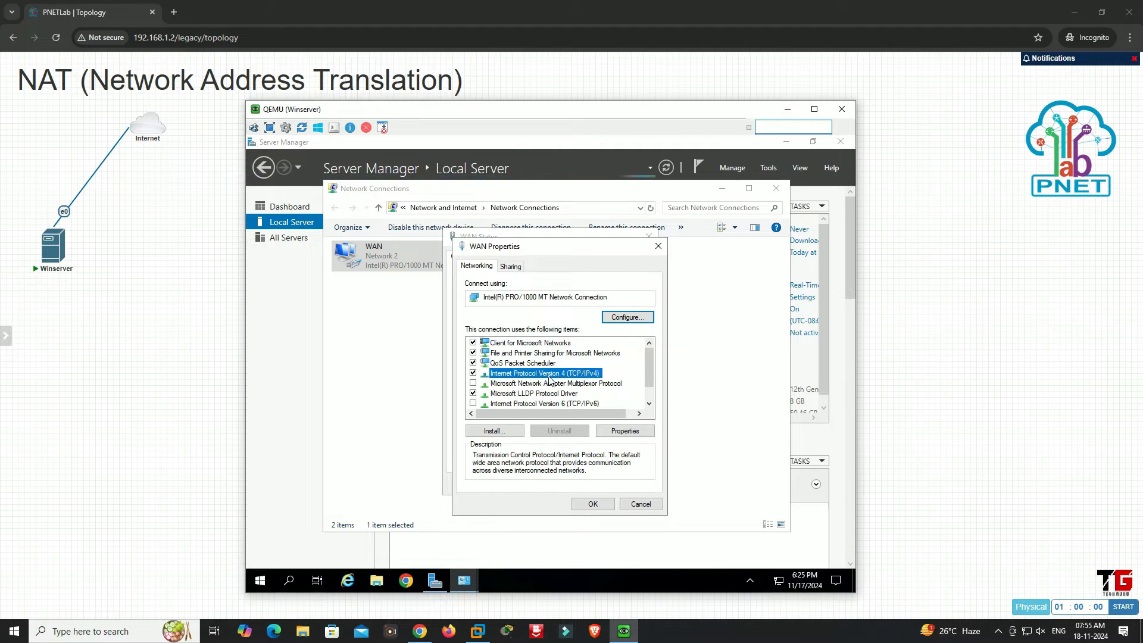
left_click(625, 430)
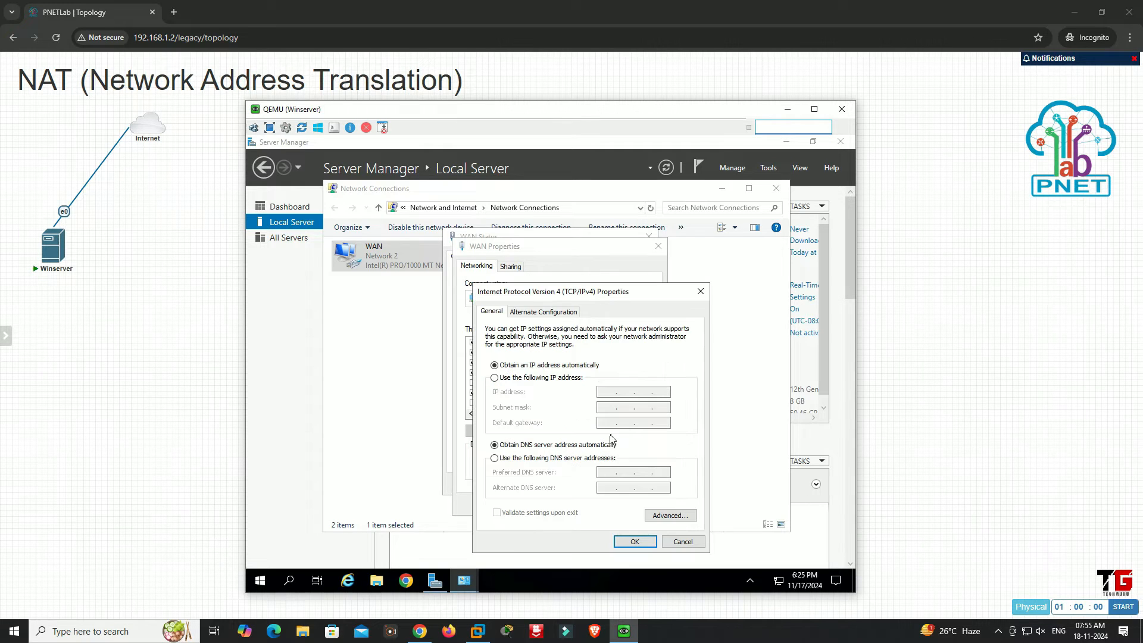
left_click(536, 378)
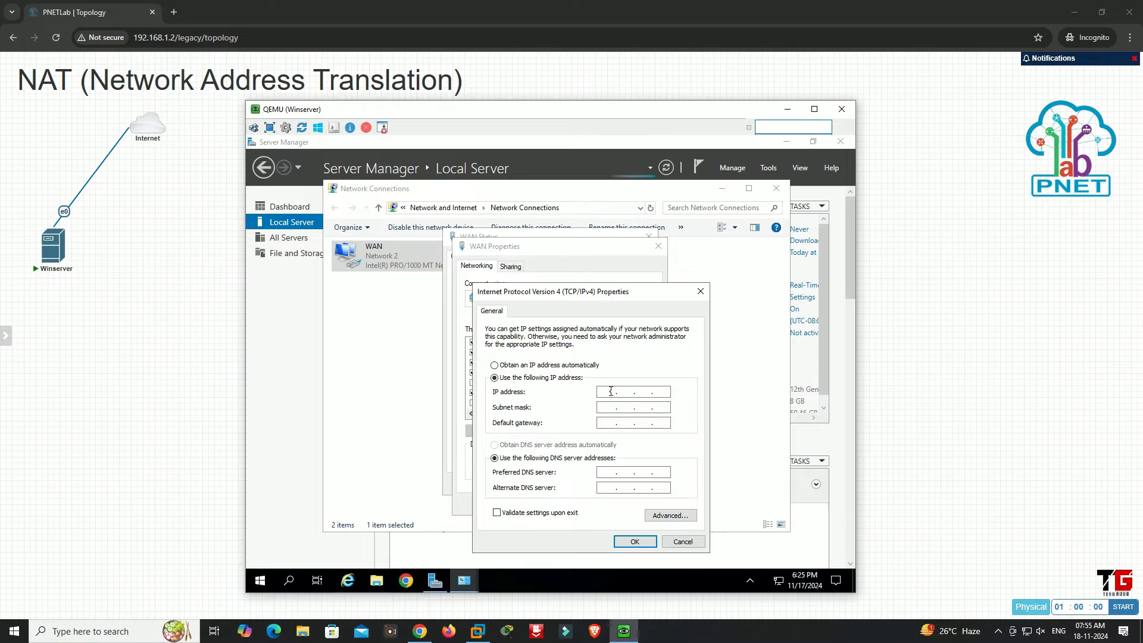
type("192.168.1.3")
key("Tab")
key("Tab")
type("192 . 168 . 1 . 1")
key("Tab")
key("Tab")
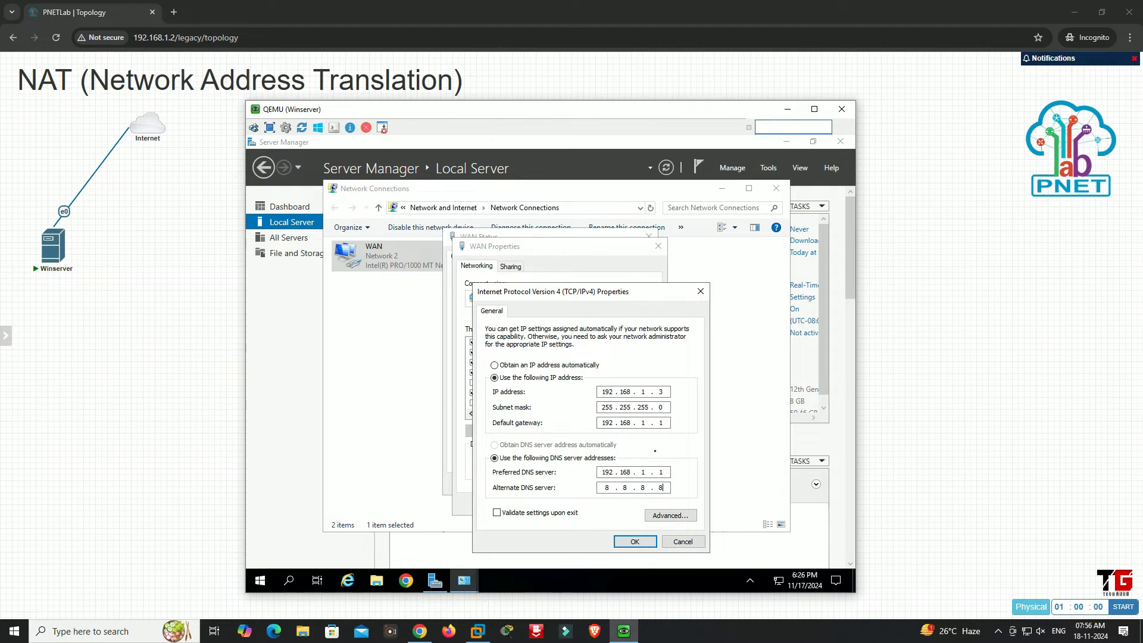
left_click(636, 541)
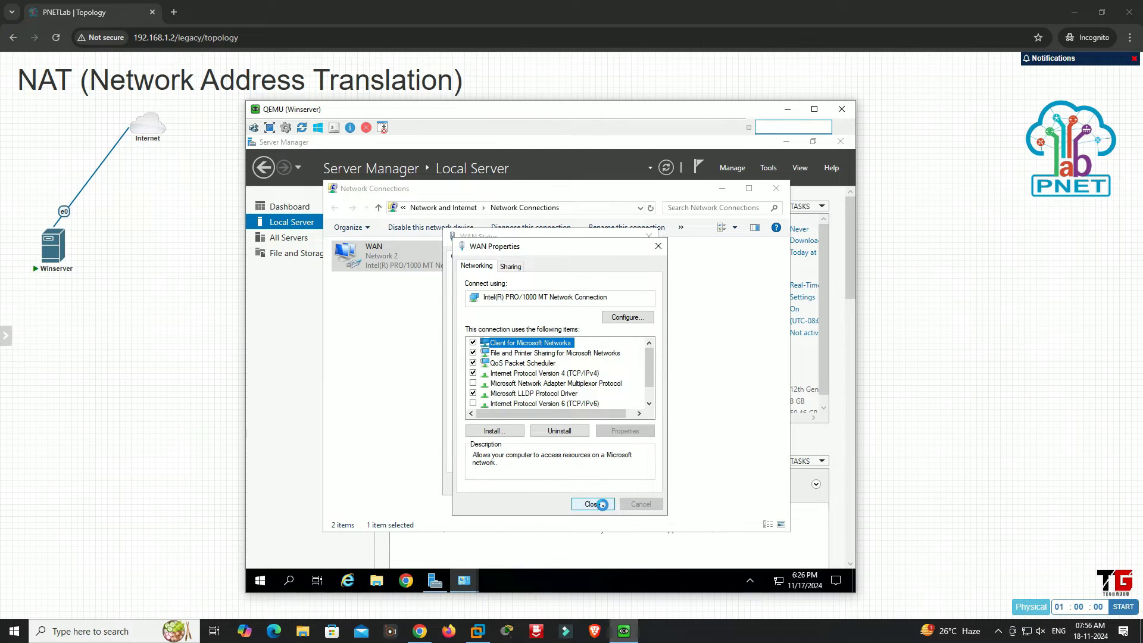
left_click(603, 505)
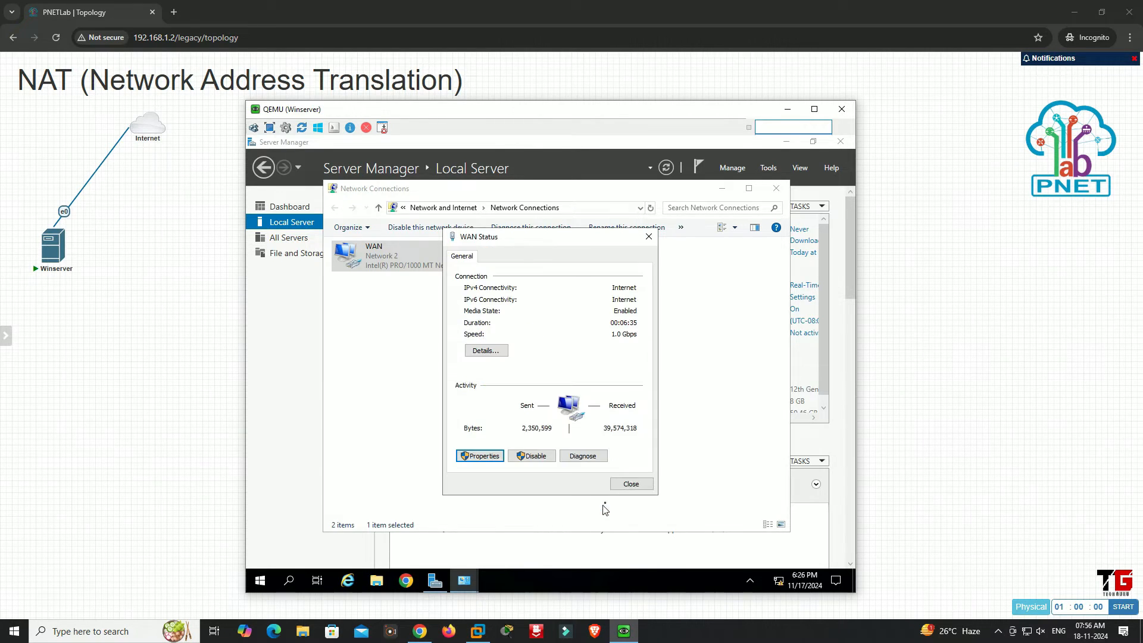
left_click(632, 484)
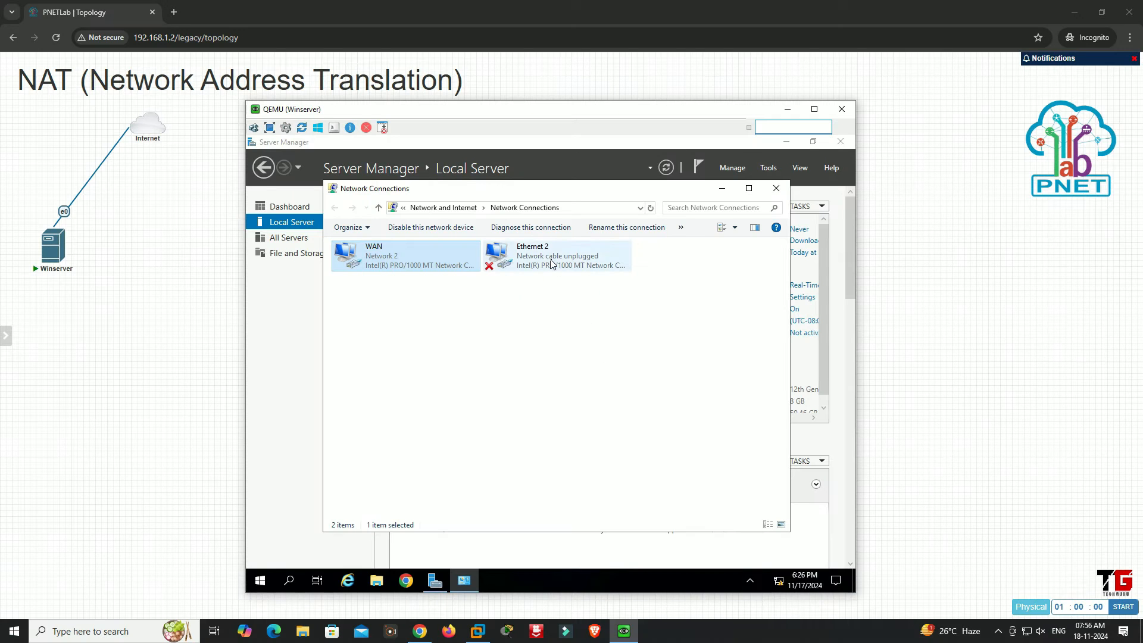
Rename the unplugged Ethernet 2 adapter as "LAN"
left_click(550, 262)
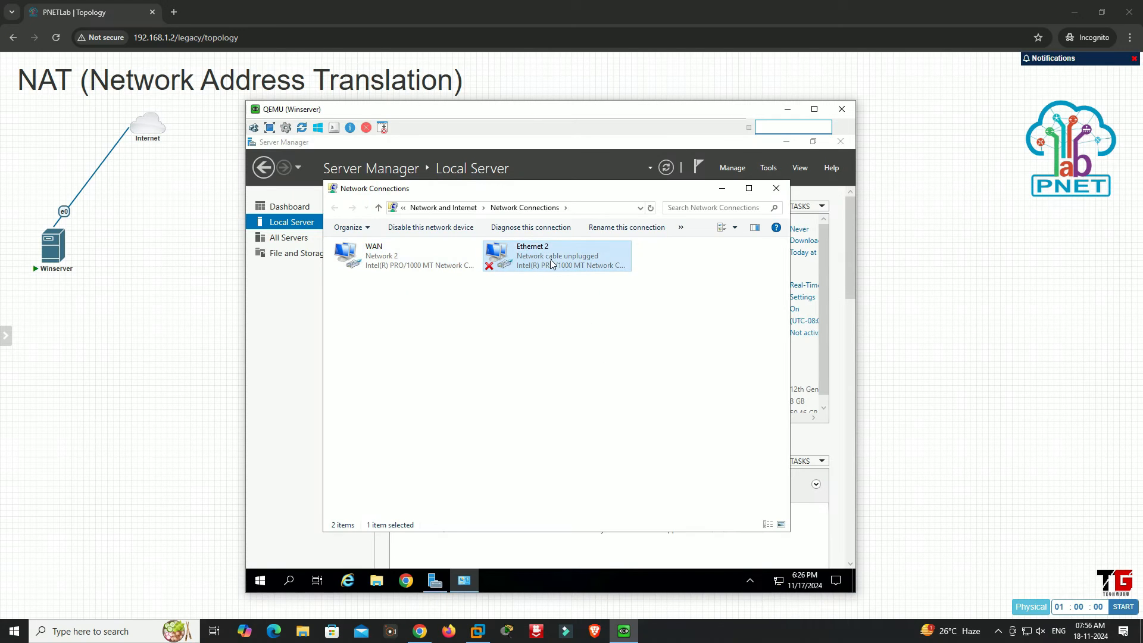
key("F2")
type("LAN")
key("Return")
Disable IPv6 on the LAN adapter, assign it the static IPv4 address 10.10.10.10, and close Network Connections
right_click(551, 263)
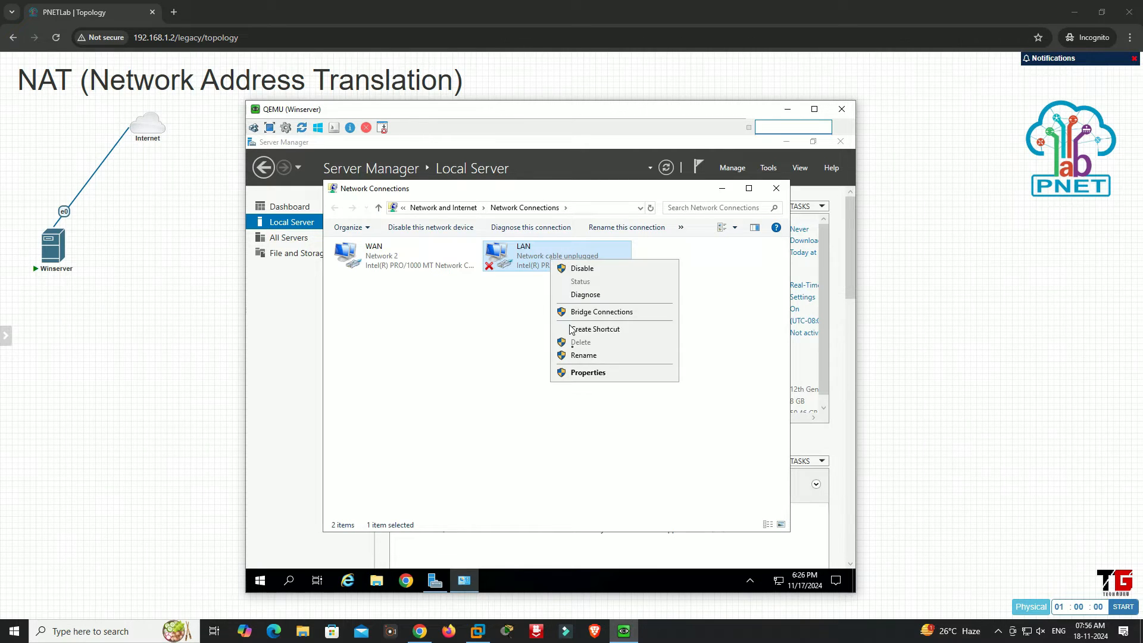
left_click(580, 373)
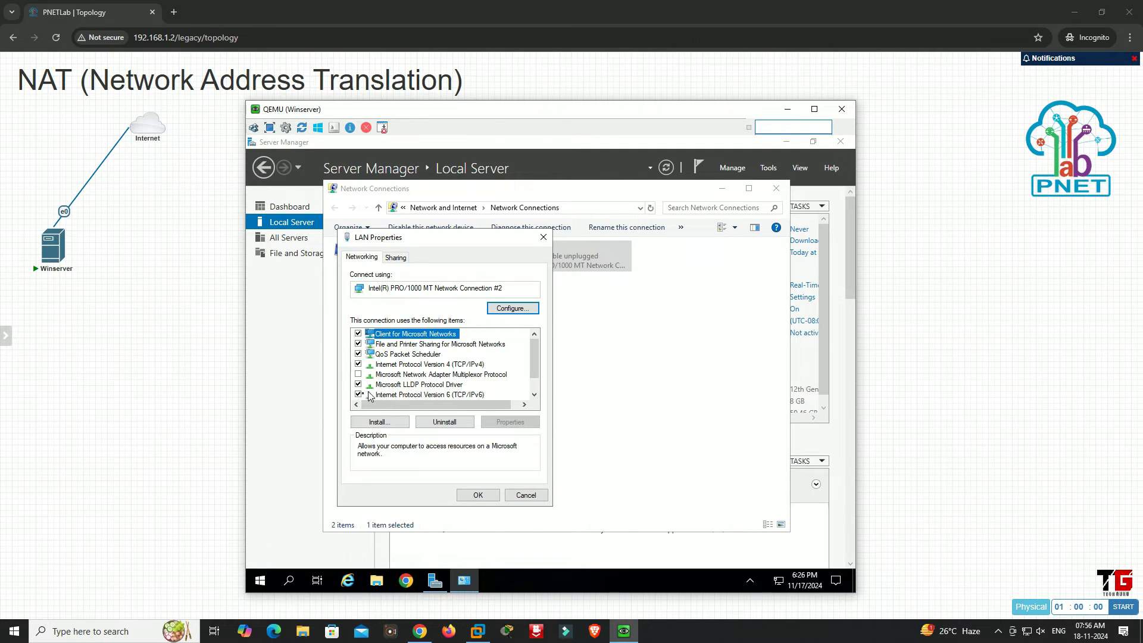
left_click(358, 394)
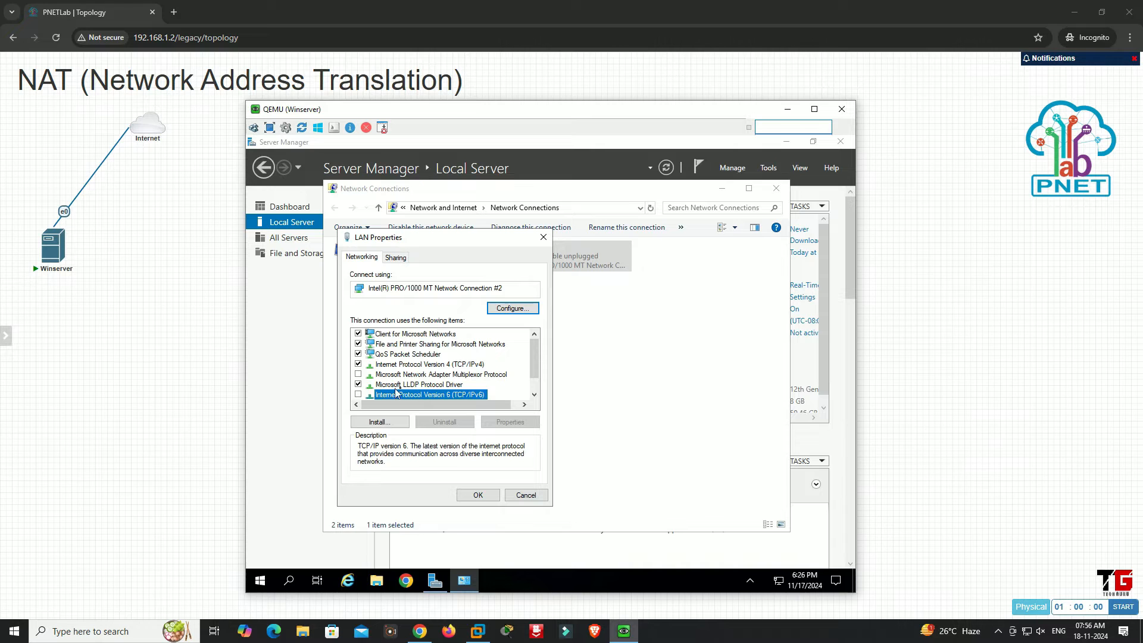
left_click(441, 365)
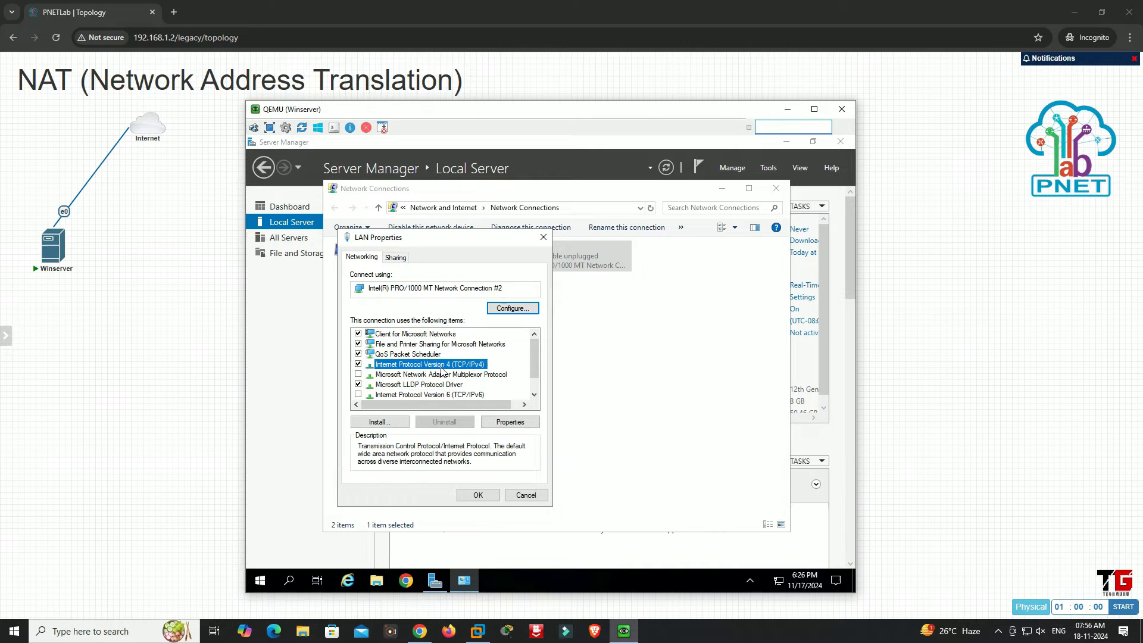
left_click(483, 422)
left_click(441, 369)
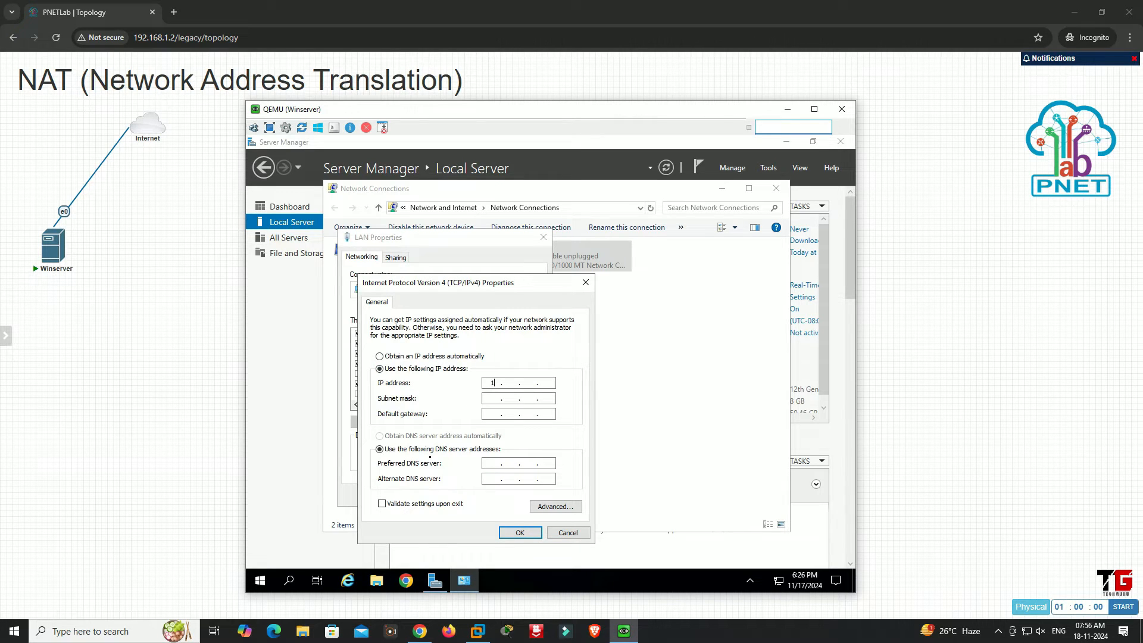
type("10 . 10 . 10 . 10")
left_click(516, 536)
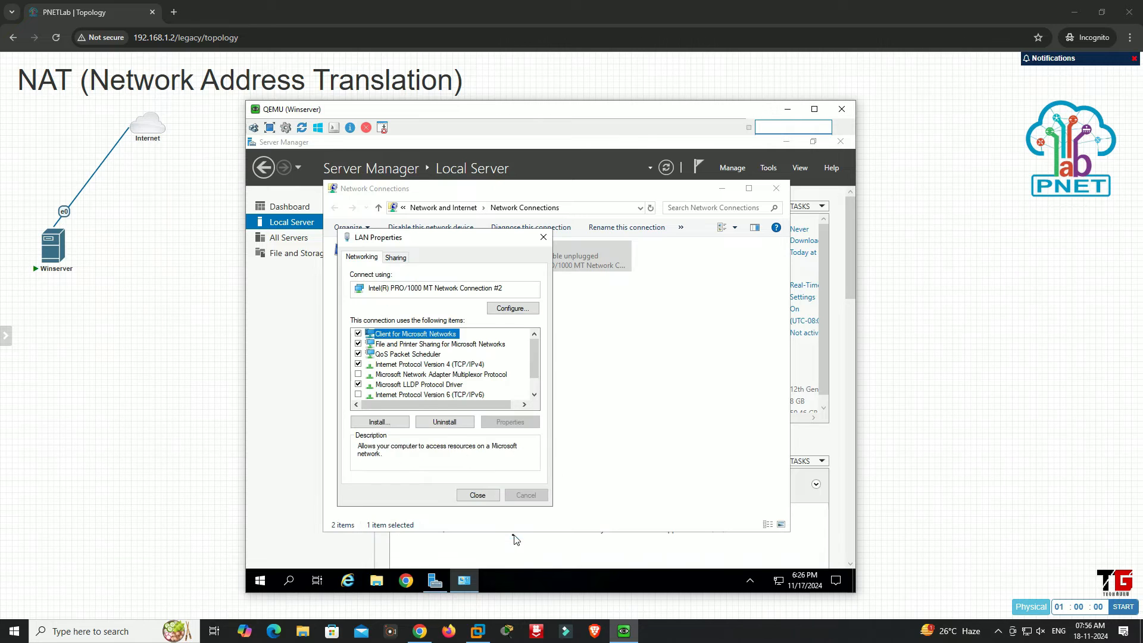
left_click(482, 495)
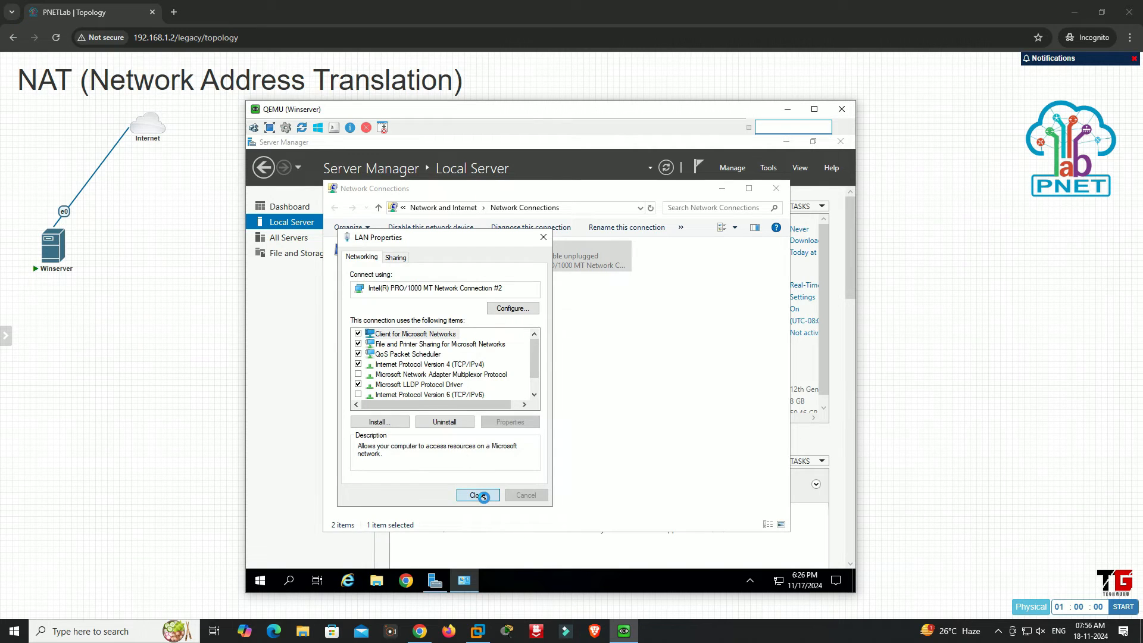
left_click(548, 405)
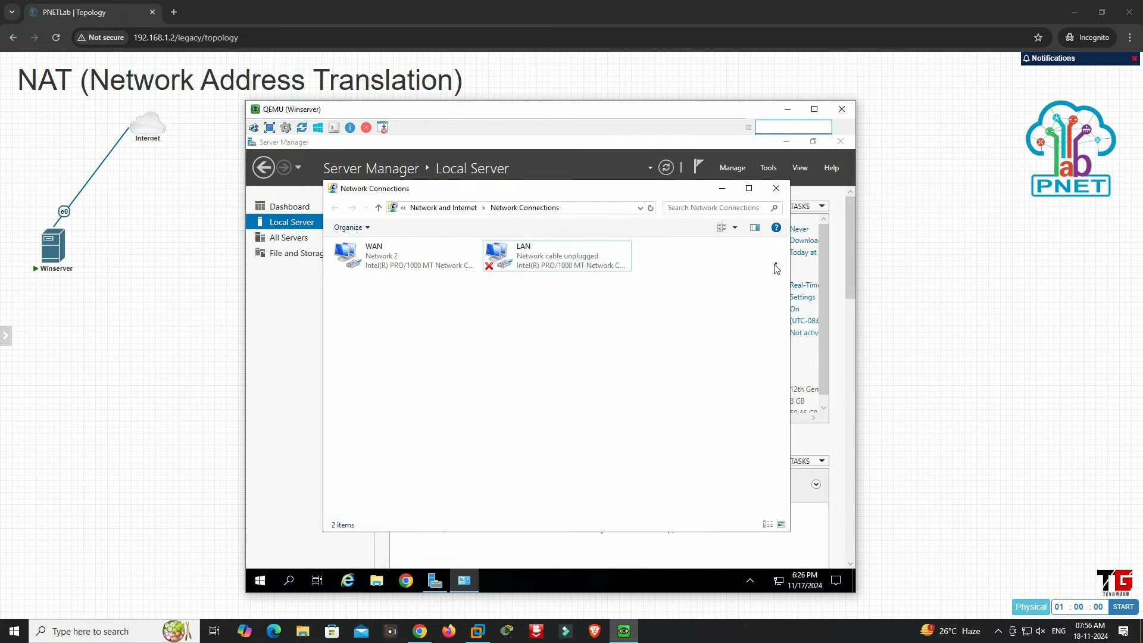
left_click(775, 189)
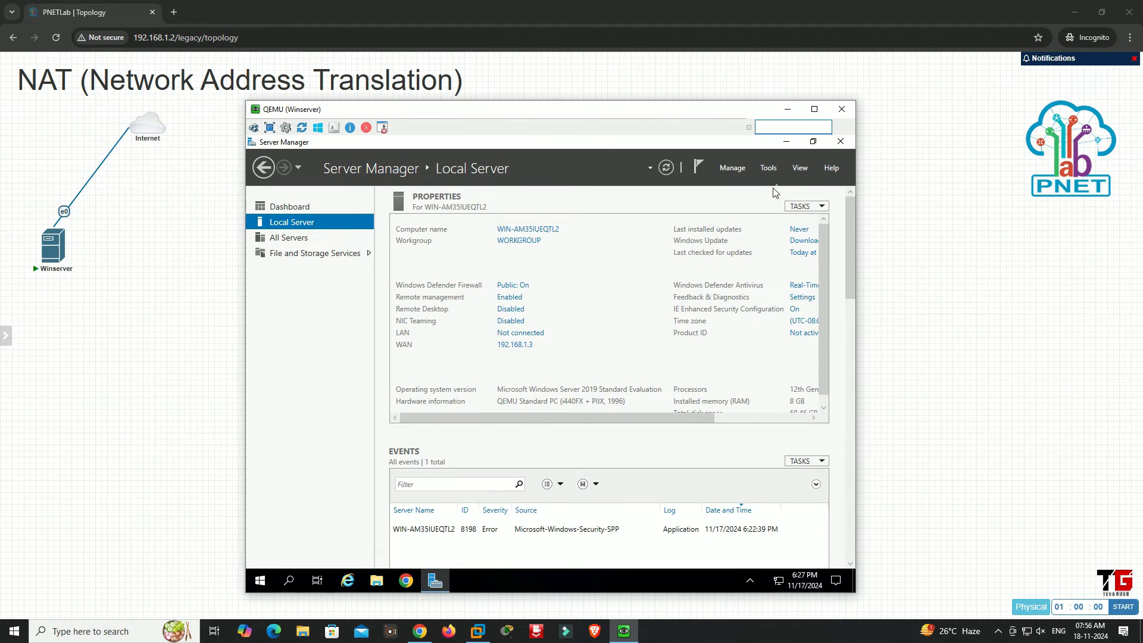
Minimize Server Manager and open Google Chrome on the server, skipping sign-in and the default browser setup
left_click(786, 142)
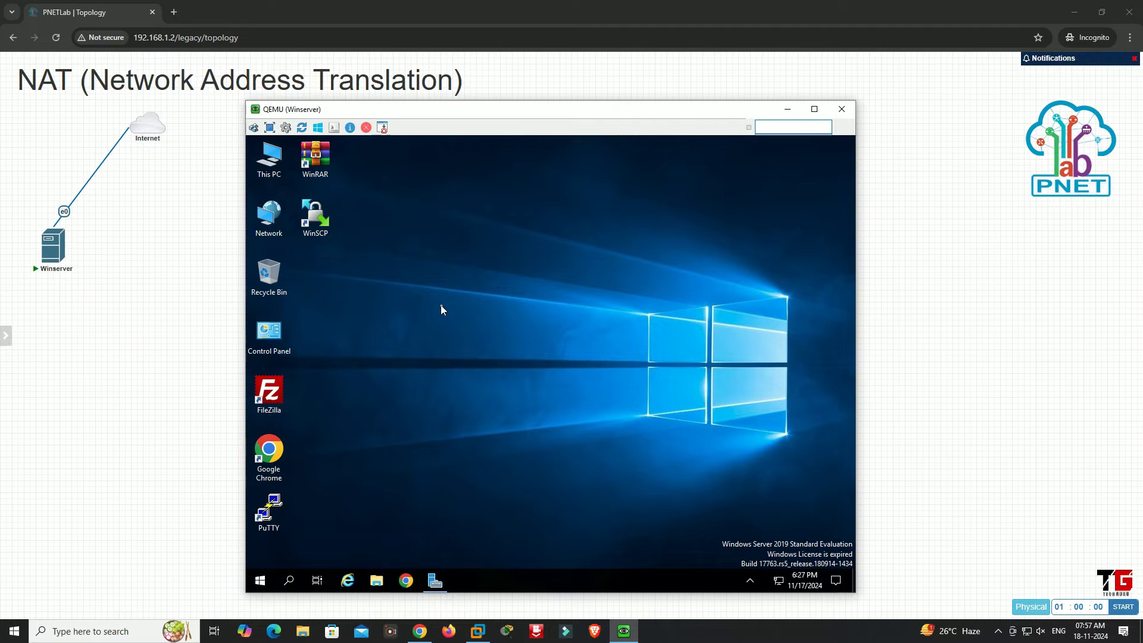
double_click(278, 452)
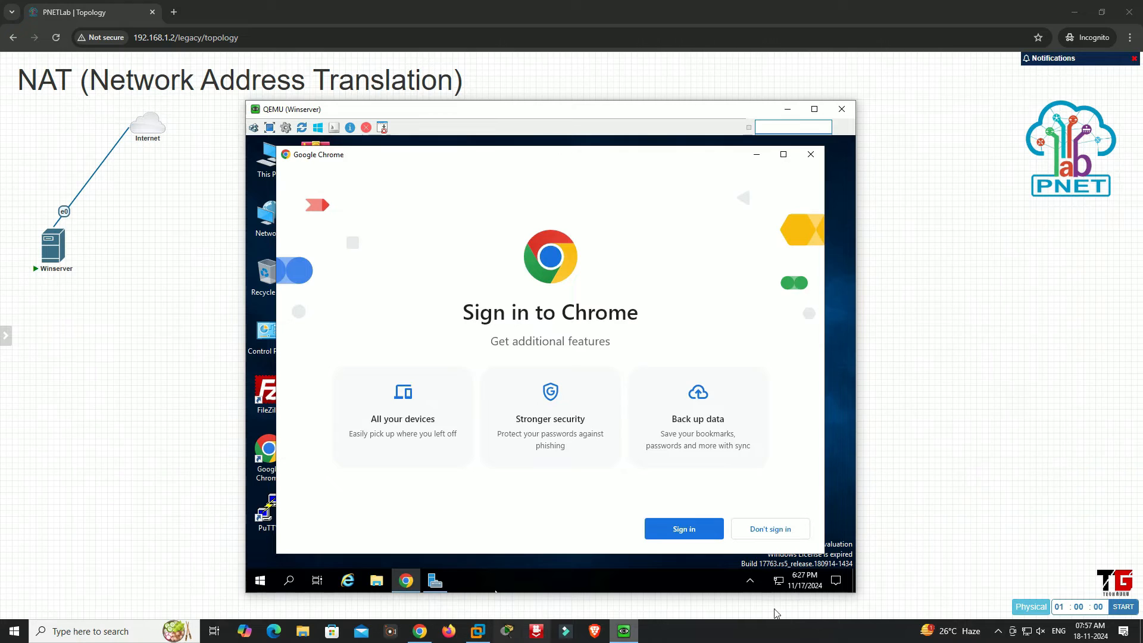
left_click(776, 532)
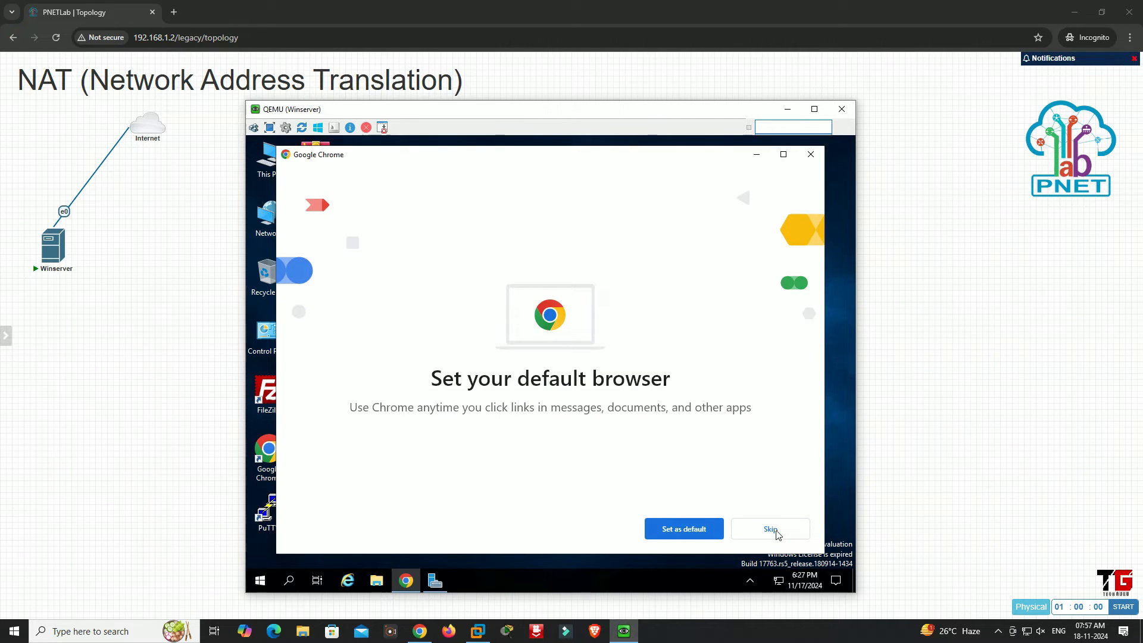
left_click(777, 533)
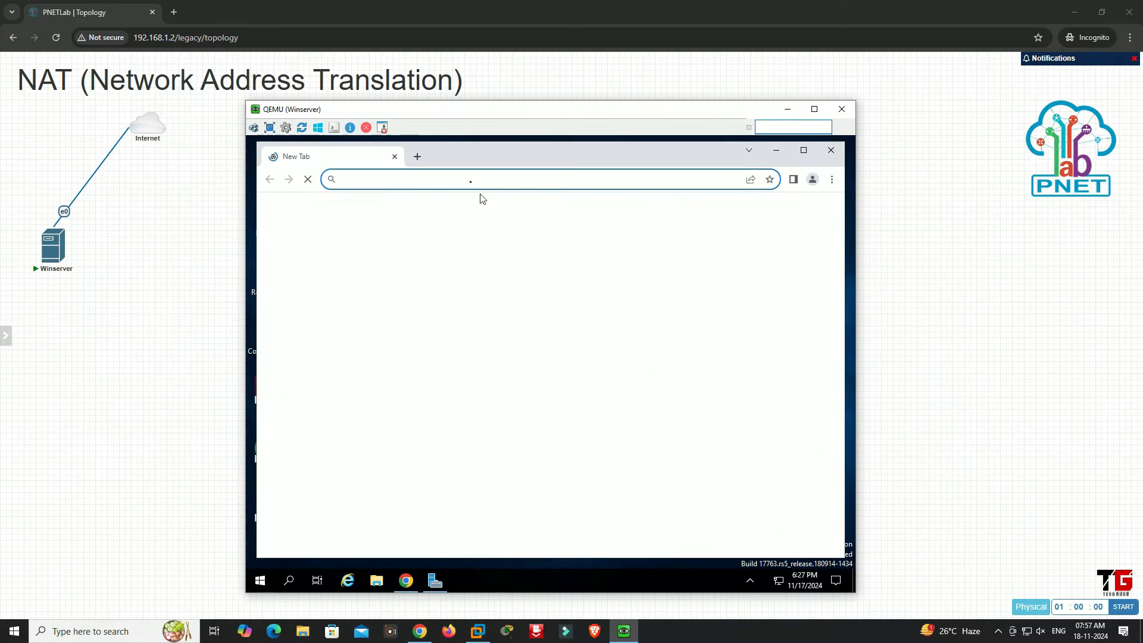
Load google.com to test the server's Internet access, stay signed out of Google, and minimize the browser
type("goo")
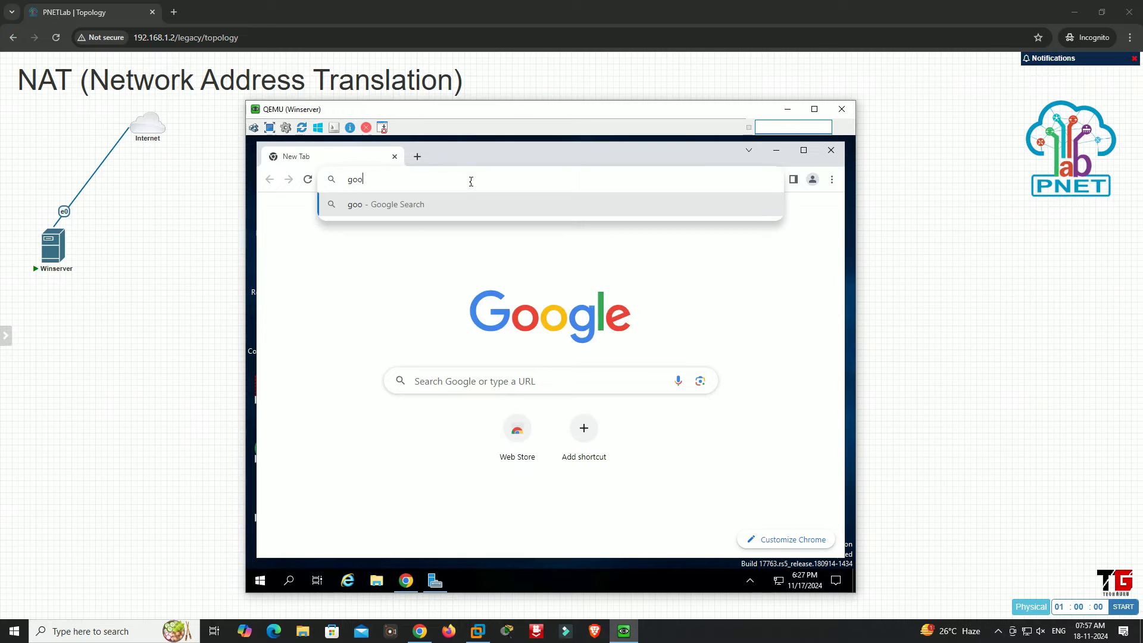
type("gle")
key("Return")
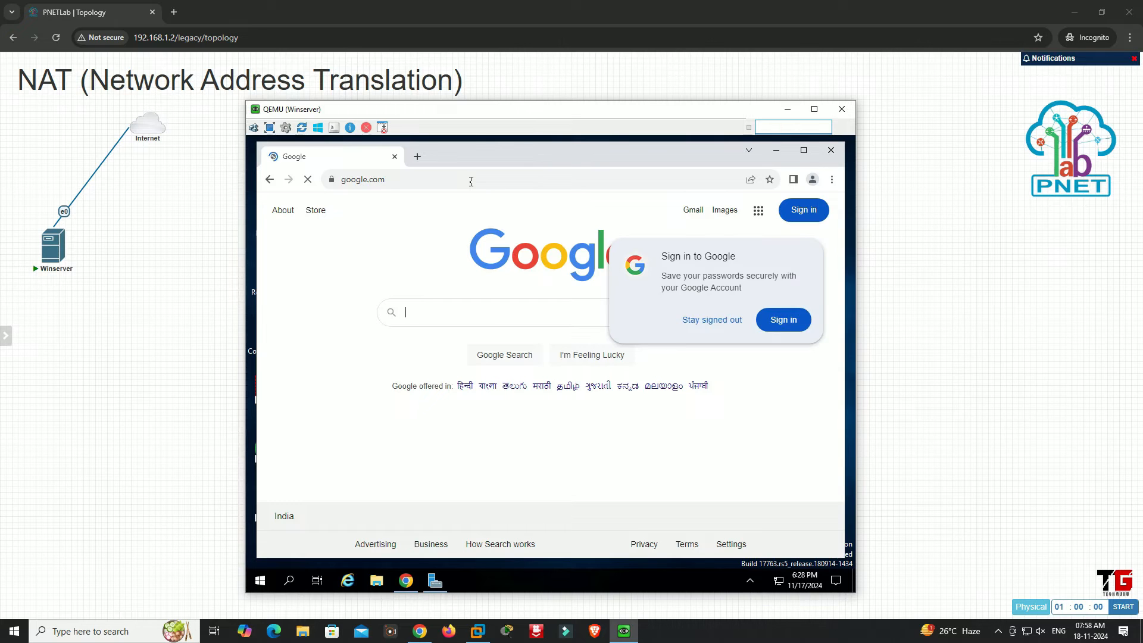
left_click(726, 325)
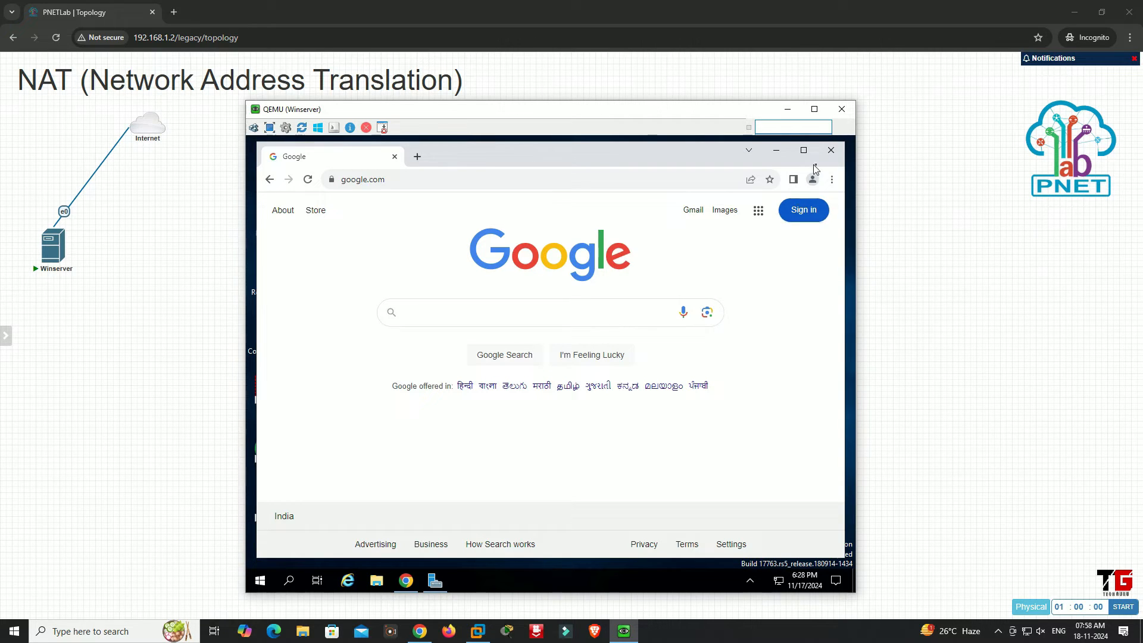
left_click(778, 151)
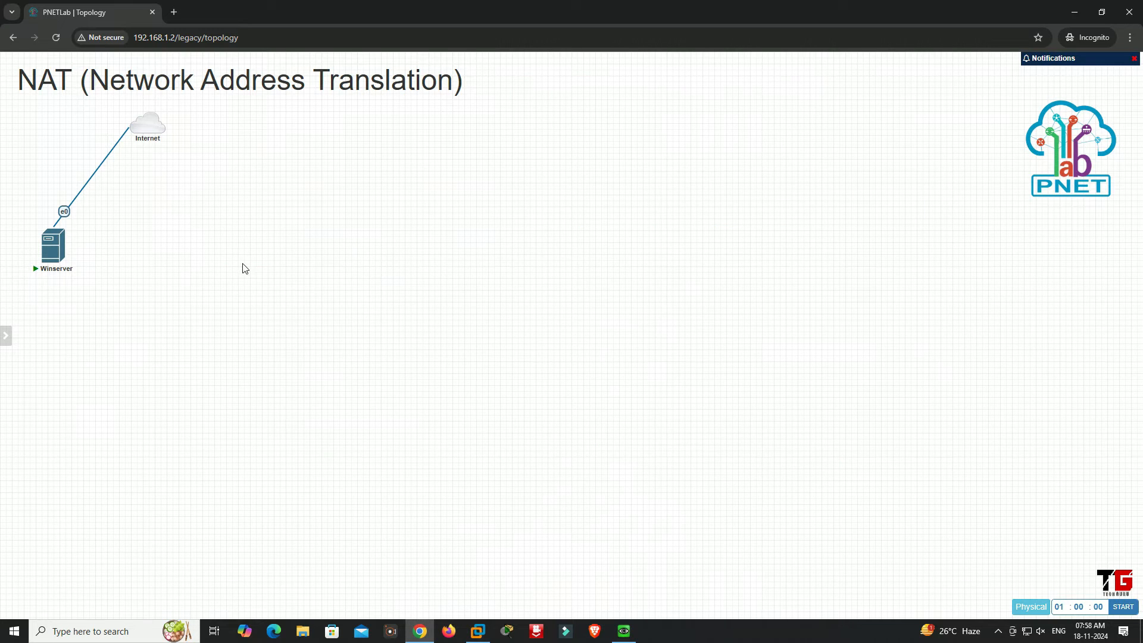
Start adding a new topology node based on the Cisco vIOS Switch template
right_click(243, 266)
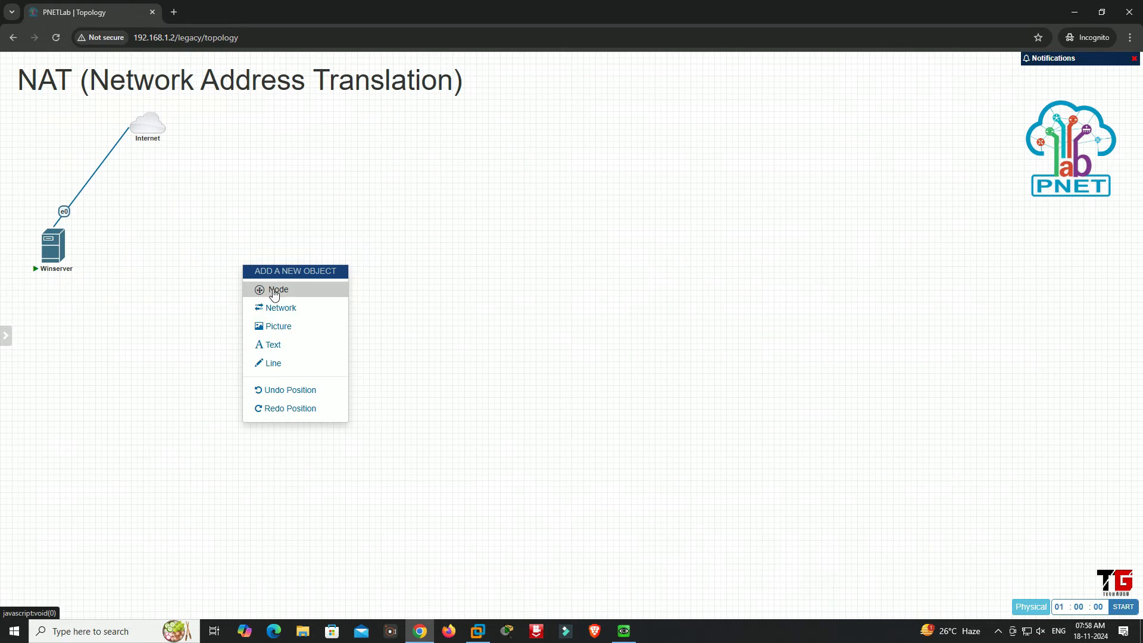
left_click(274, 291)
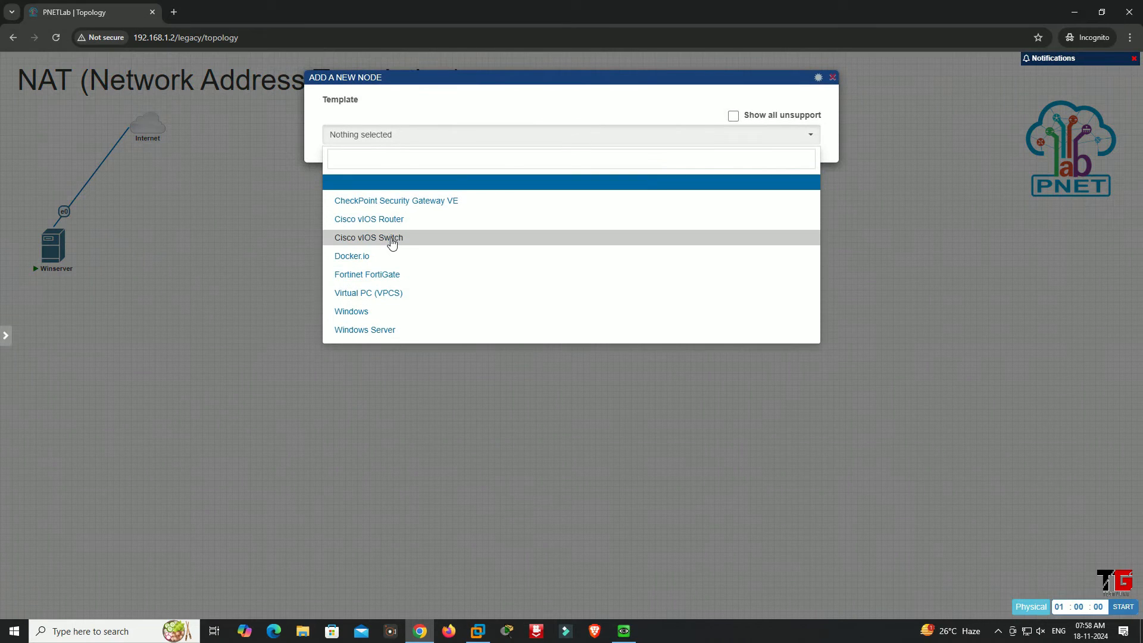
left_click(392, 242)
Search the device icons for "swi" and assign the Switch.png icon to the new switch node
left_click(399, 314)
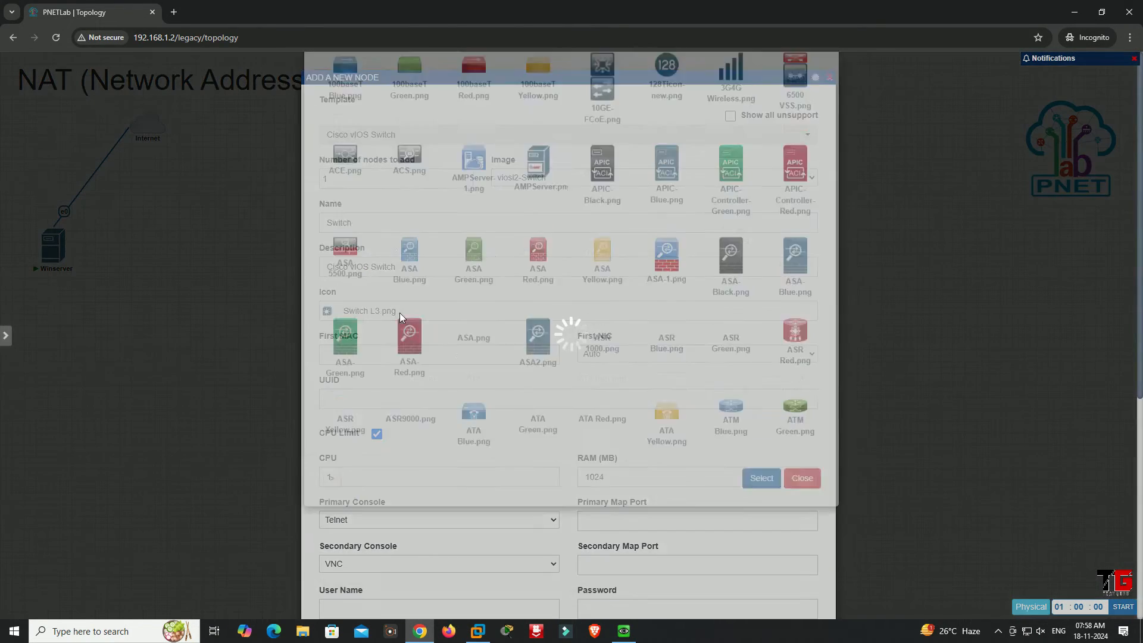
left_click(362, 104)
type("s")
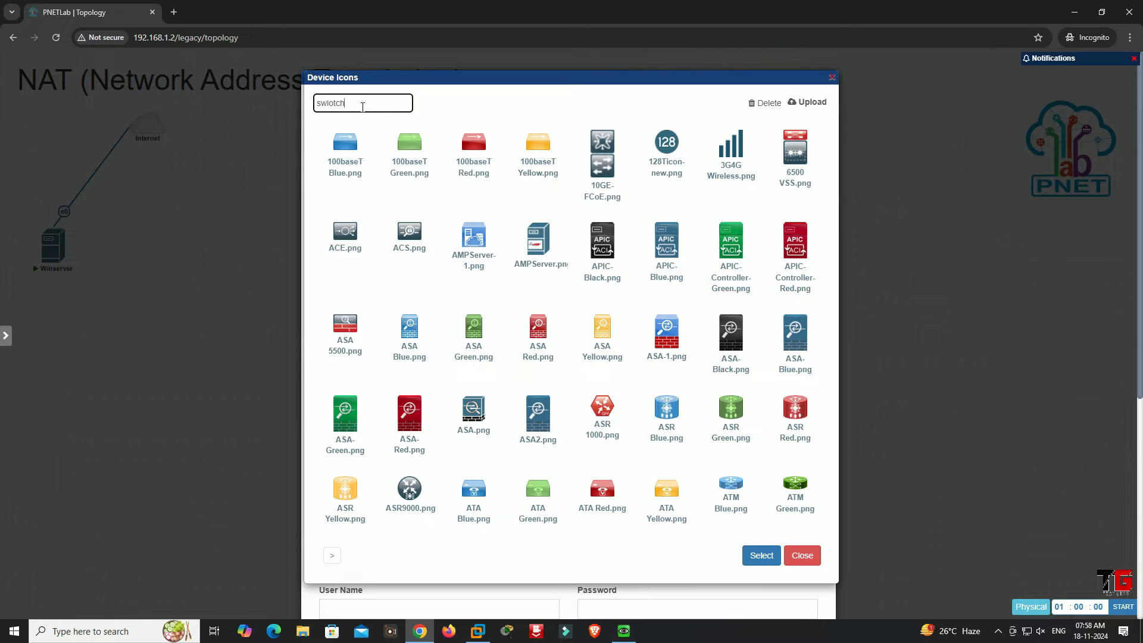
type("wiotch")
key("BackSpace")
key("BackSpace")
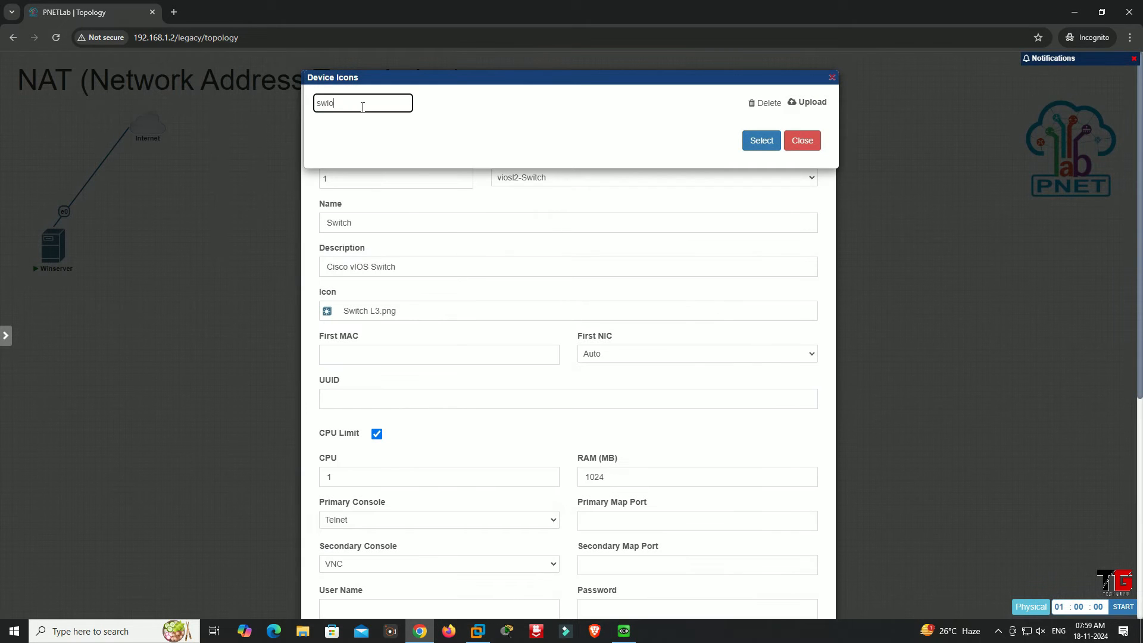
key("BackSpace")
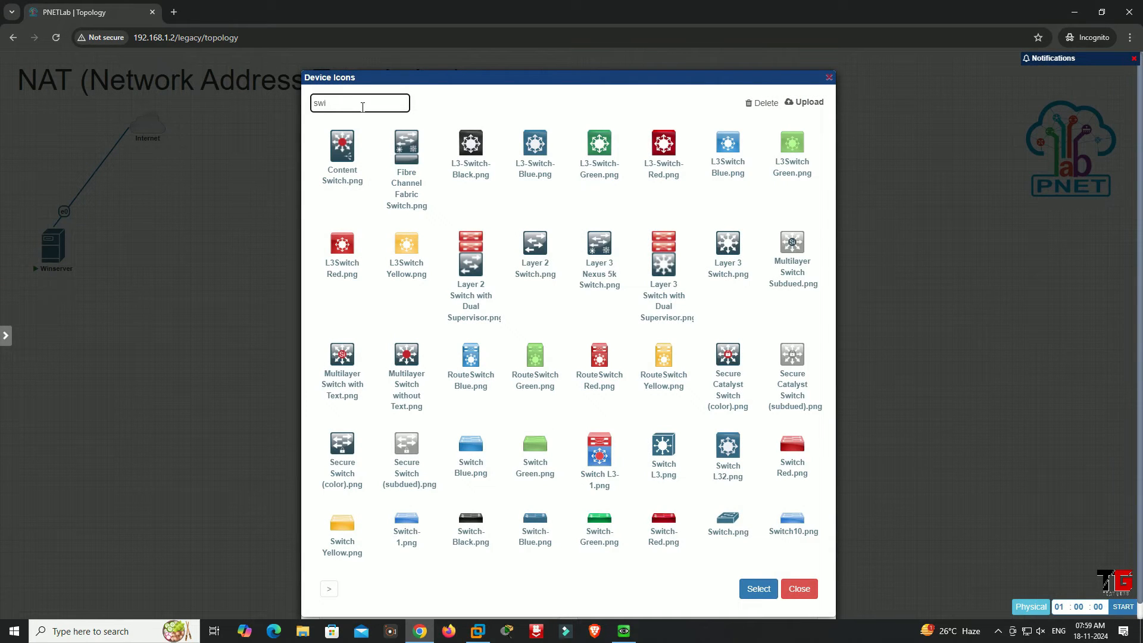
left_click(733, 523)
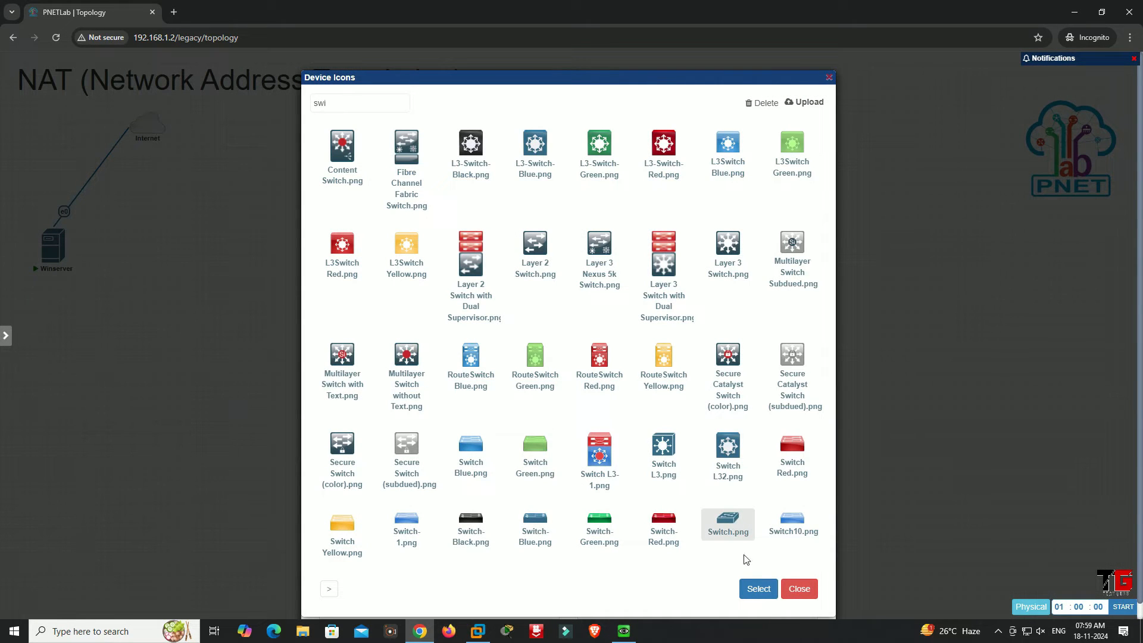
left_click(760, 589)
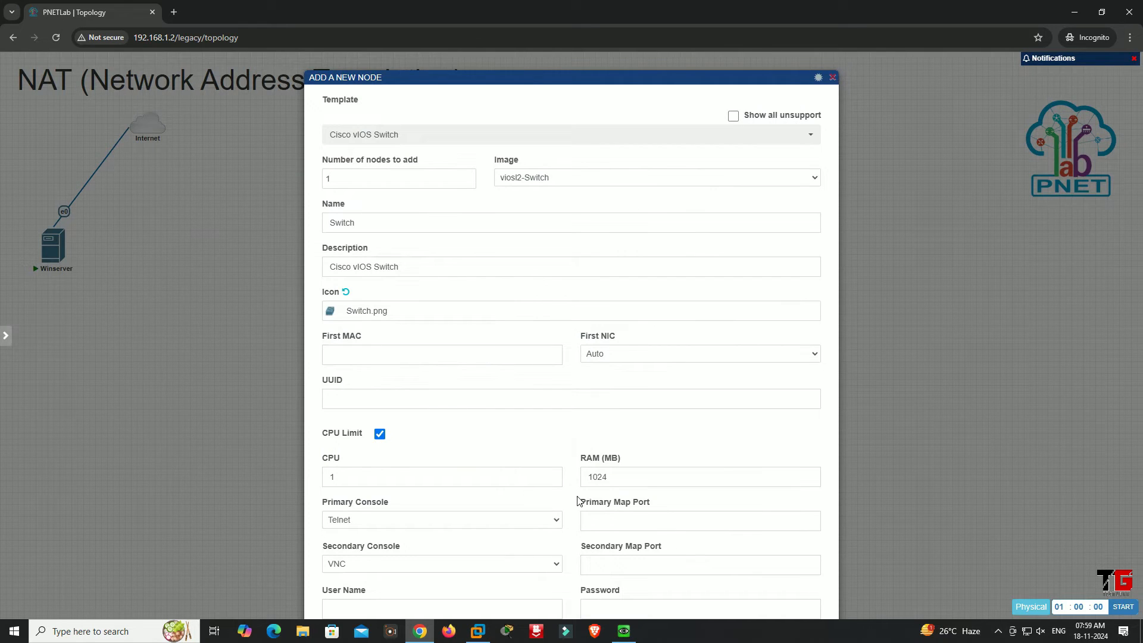
Save the switch node, place it near Winserver, and connect Winserver's e1 to the switch's Gi0/0
scroll(574, 506, "down", 2)
scroll(581, 378, "down", 4)
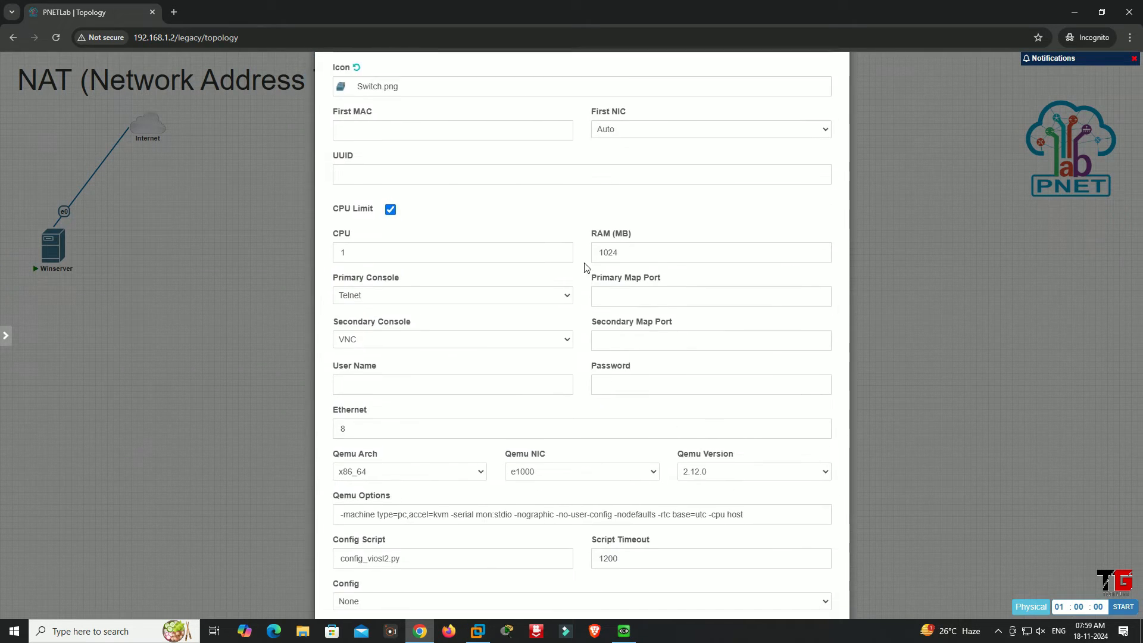
left_click(552, 580)
left_click_drag(244, 283, 155, 299)
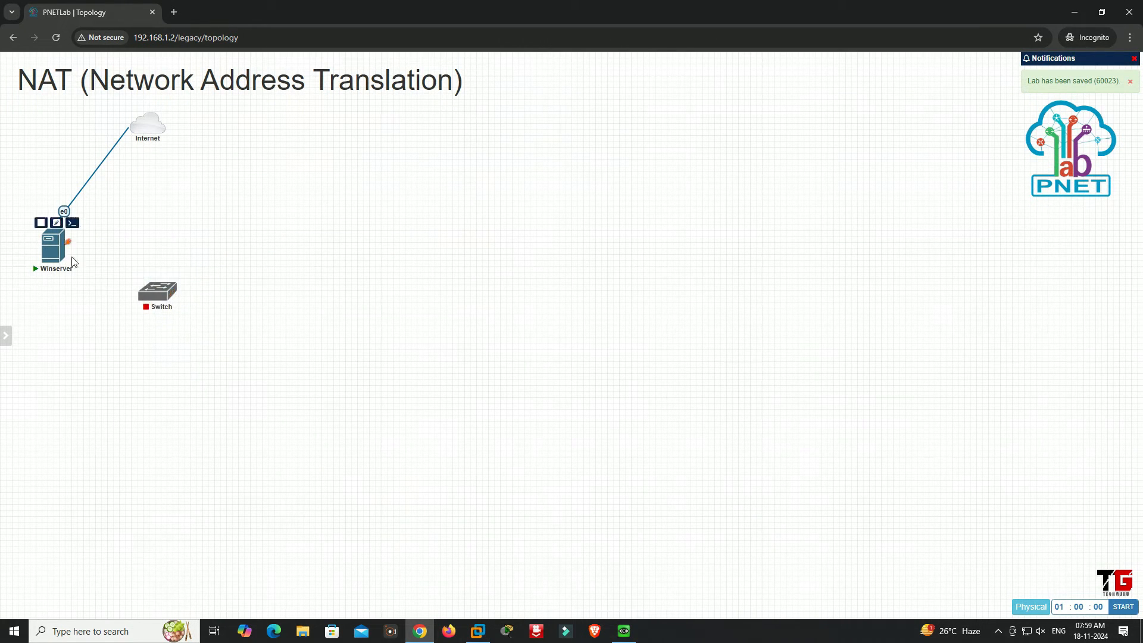
left_click_drag(70, 241, 157, 293)
left_click(596, 369)
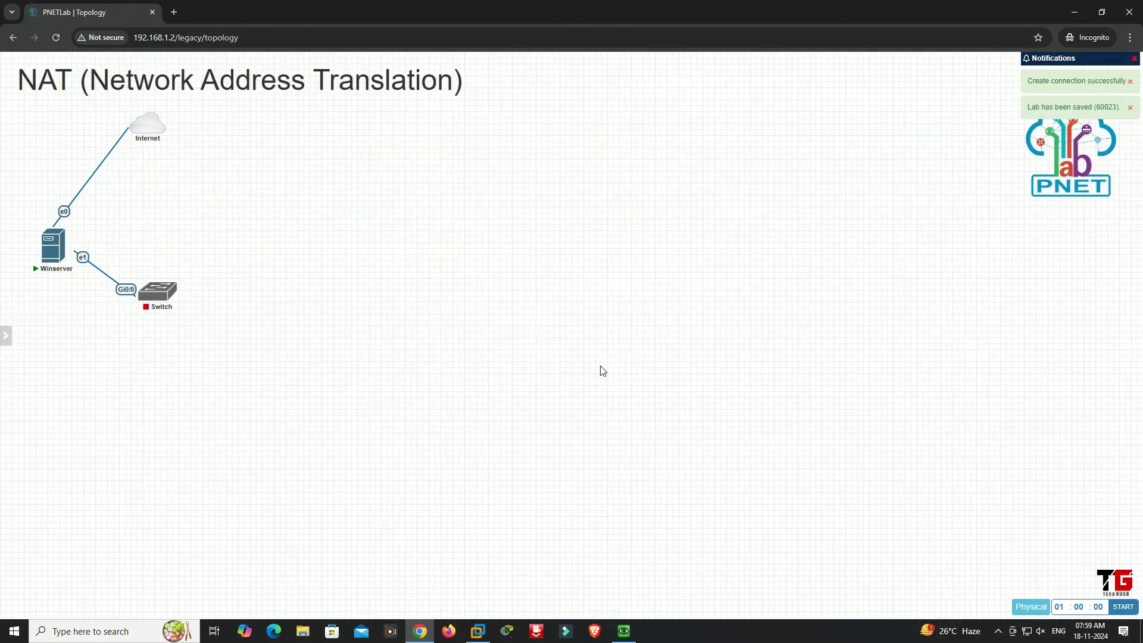
Start a new node from the Windows template with the win-7 image and name it Client-1
right_click(421, 362)
left_click(458, 387)
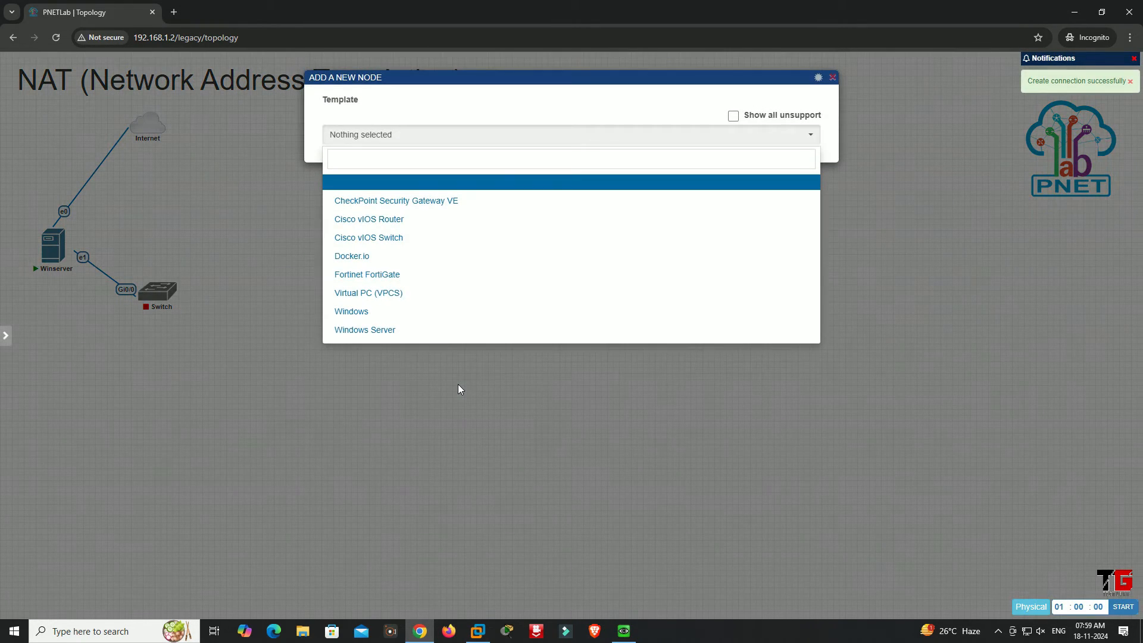
left_click(381, 311)
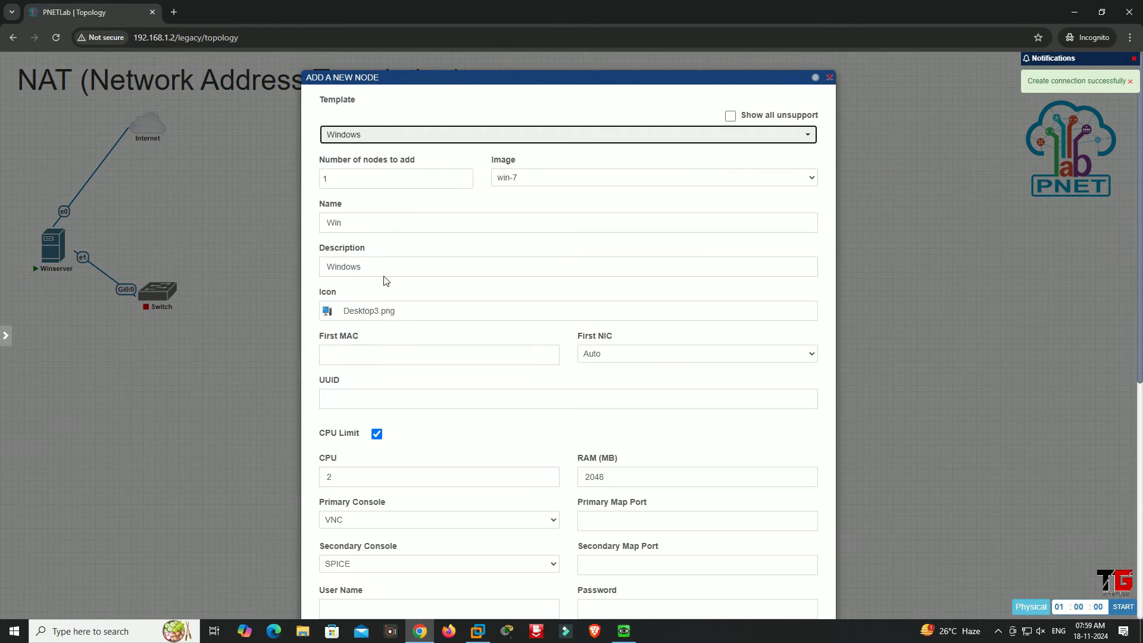
double_click(359, 224)
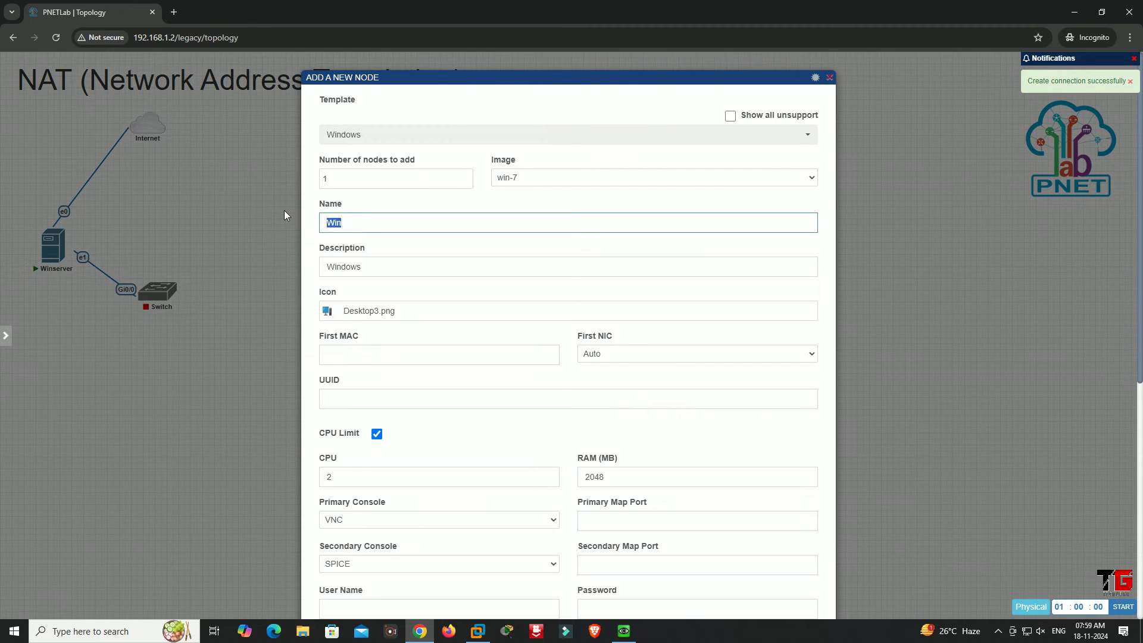
type("Client-1")
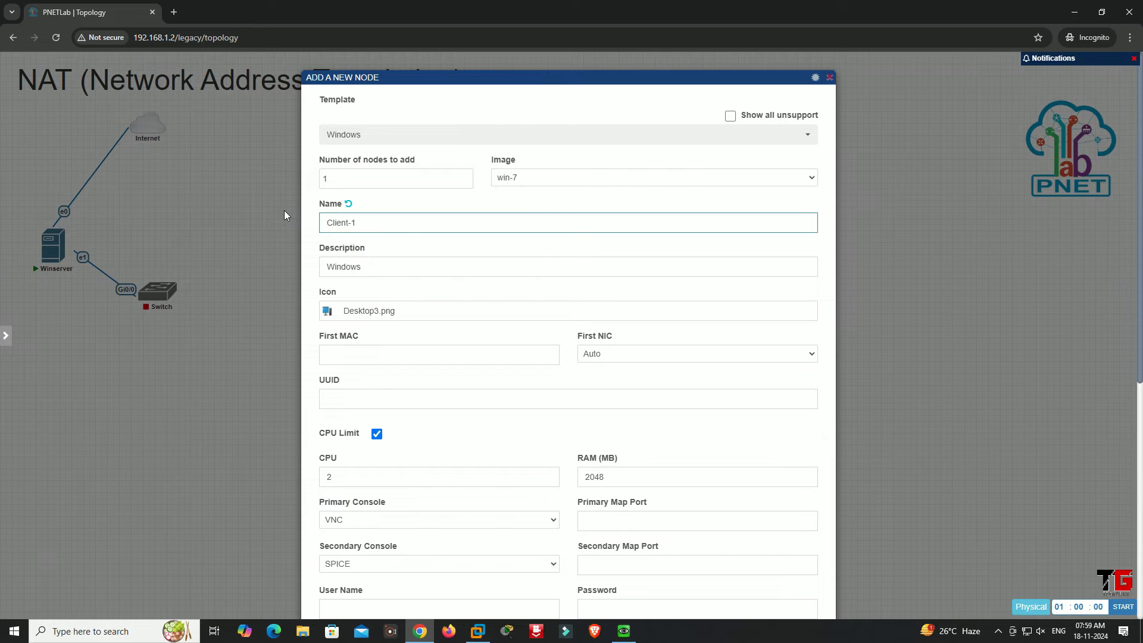
Search the device icons for "user" and assign User_icon.png to the Client-1 node
left_click(400, 312)
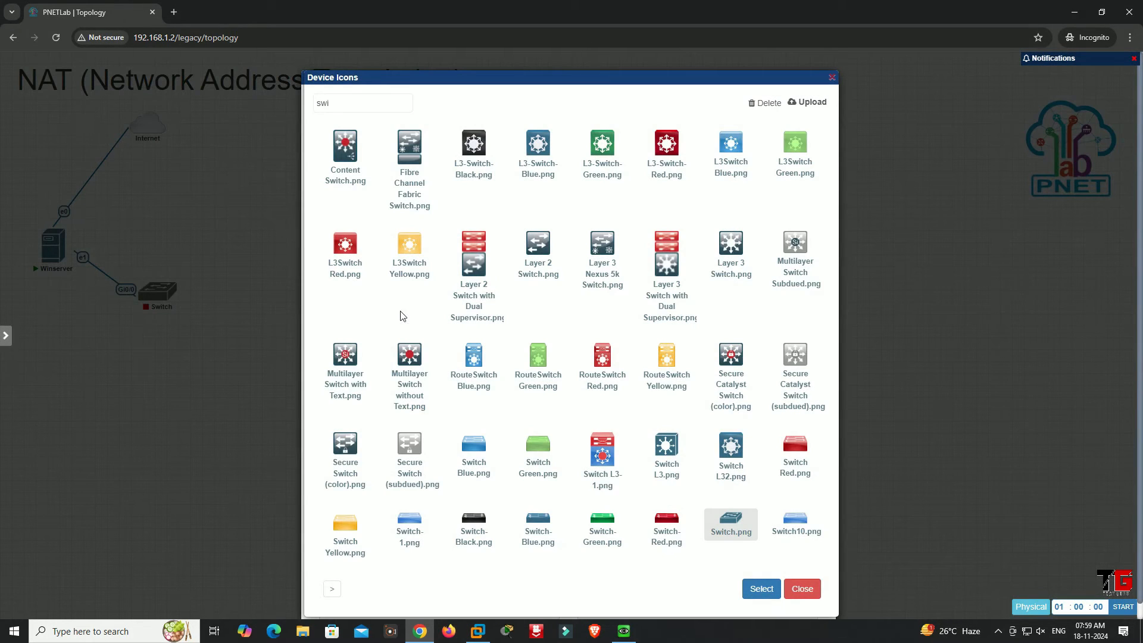
left_click(368, 105)
key("BackSpace")
key("BackSpace")
type("user")
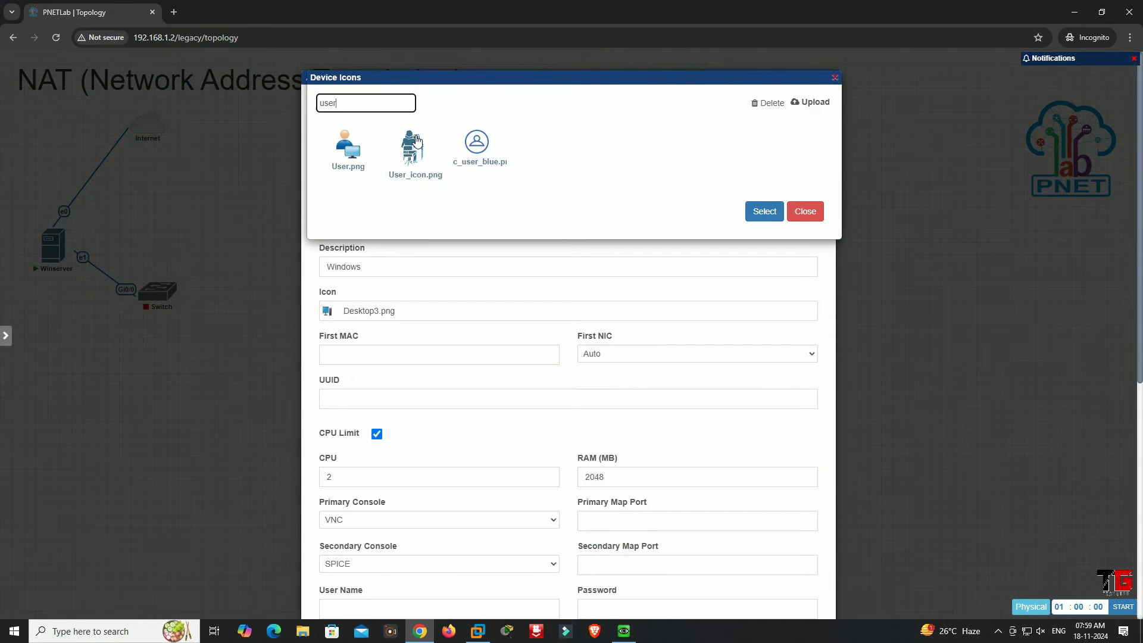
left_click(415, 146)
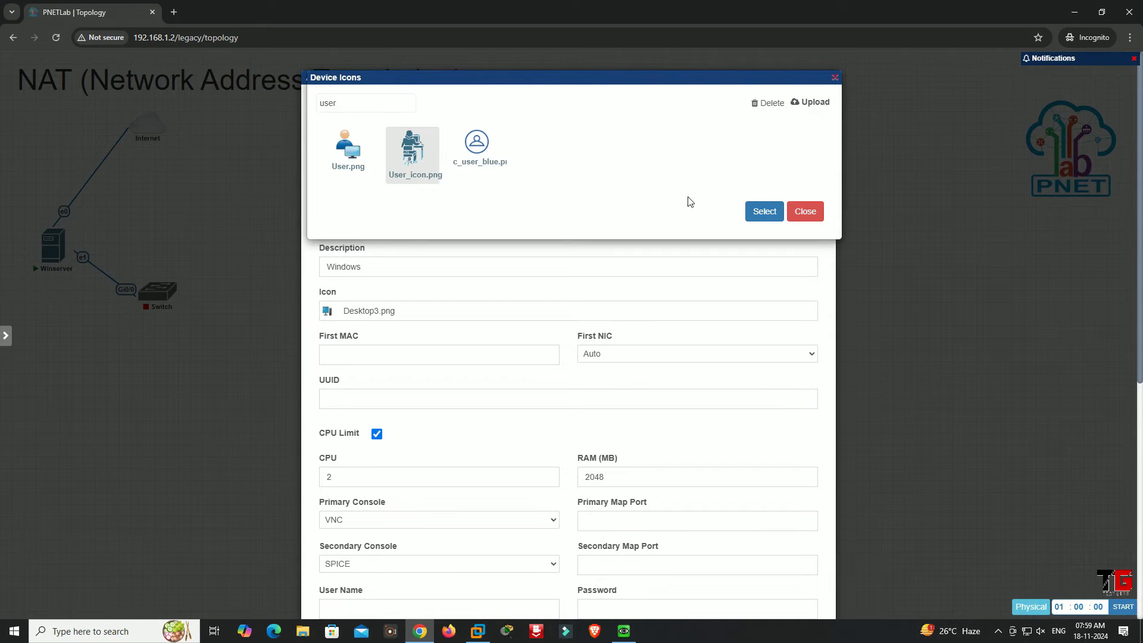
left_click(756, 212)
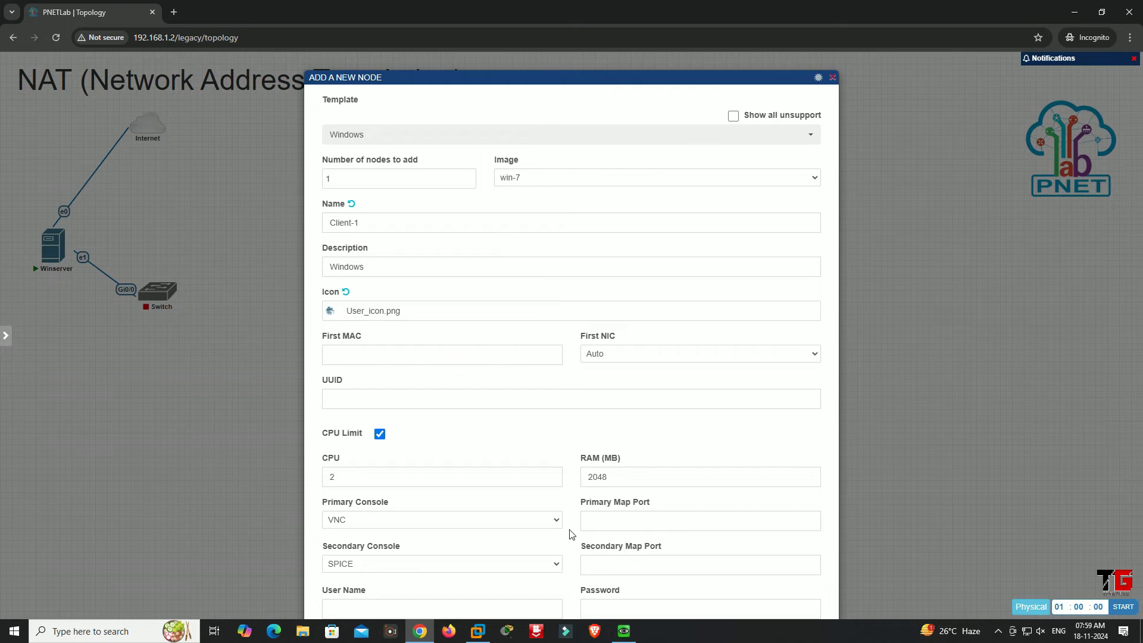
Save the Client-1 node, place it below Winserver, and connect its e0 to the switch's Gi0/1
scroll(569, 529, "down", 5)
scroll(568, 195, "down", 3)
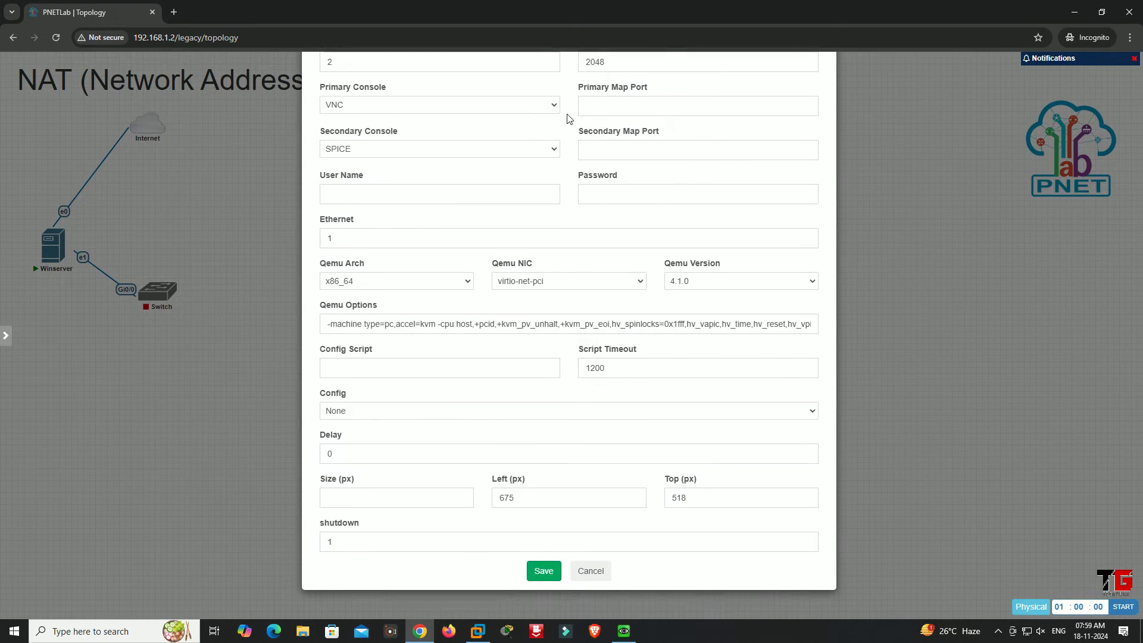
left_click(541, 570)
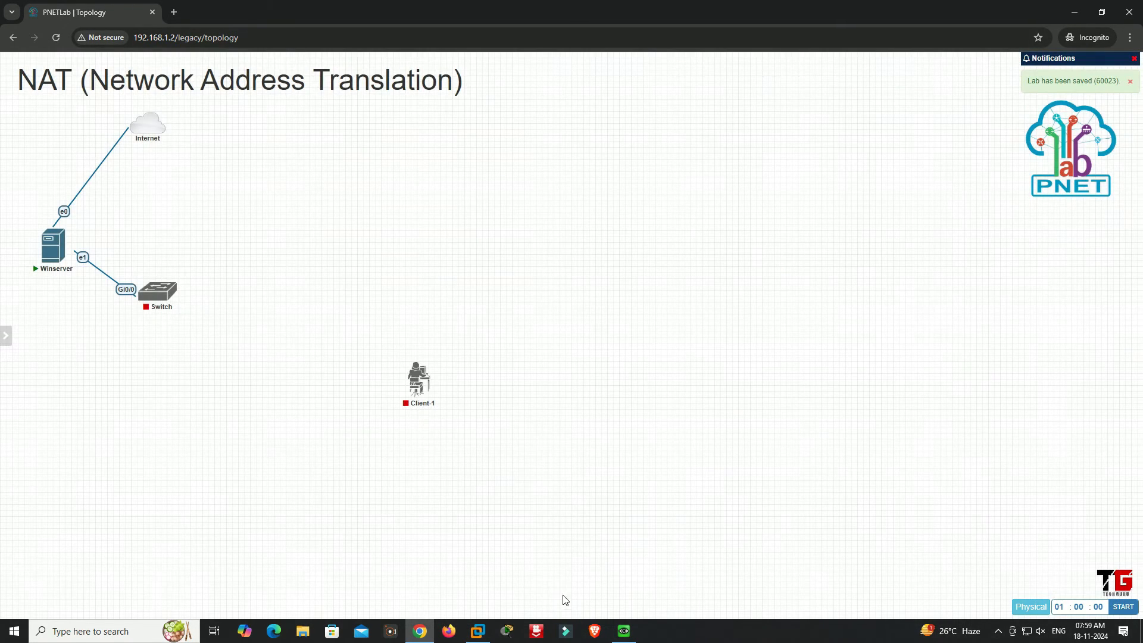
left_click_drag(410, 388, 155, 295)
left_click(596, 370)
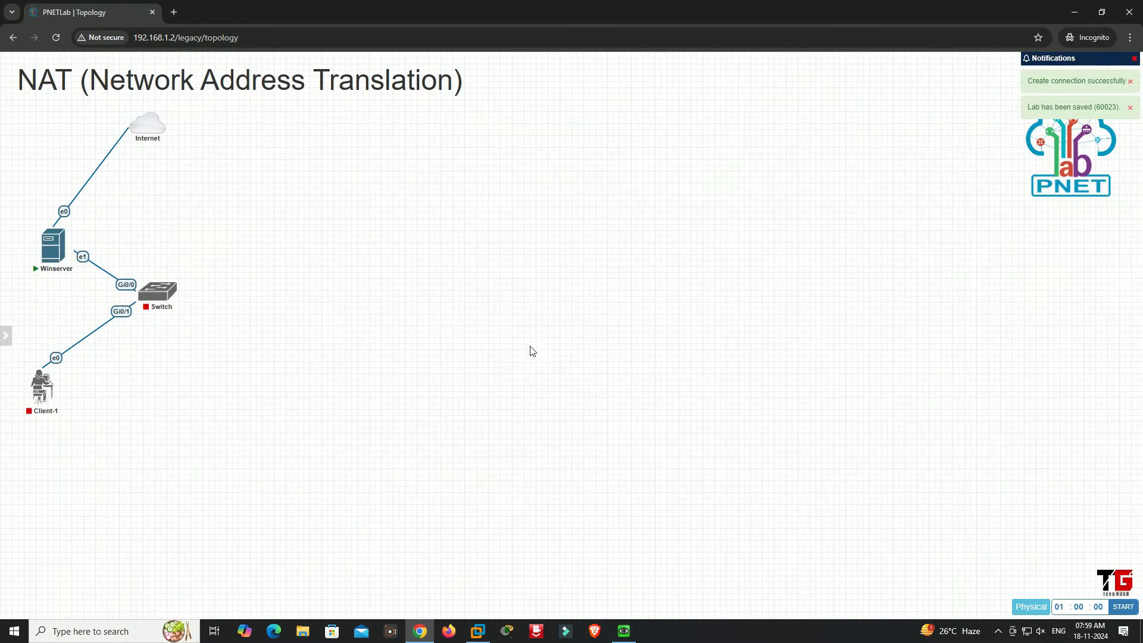
Add a second Windows node using the win-7 image and the User_icon.png icon, keeping the default name Win
right_click(512, 337)
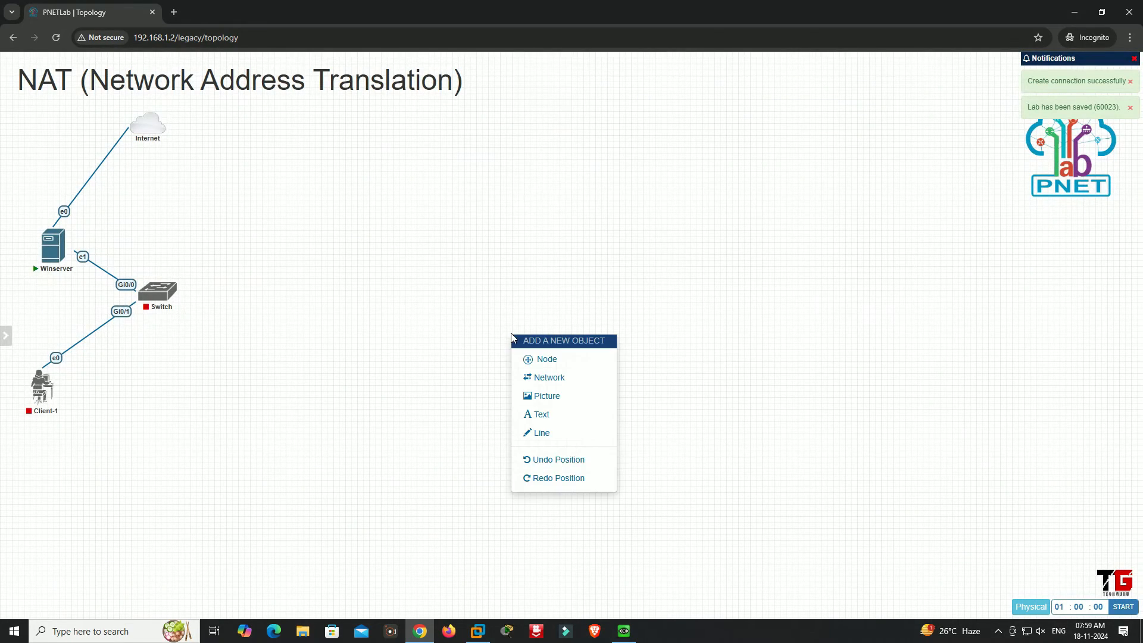
left_click(546, 359)
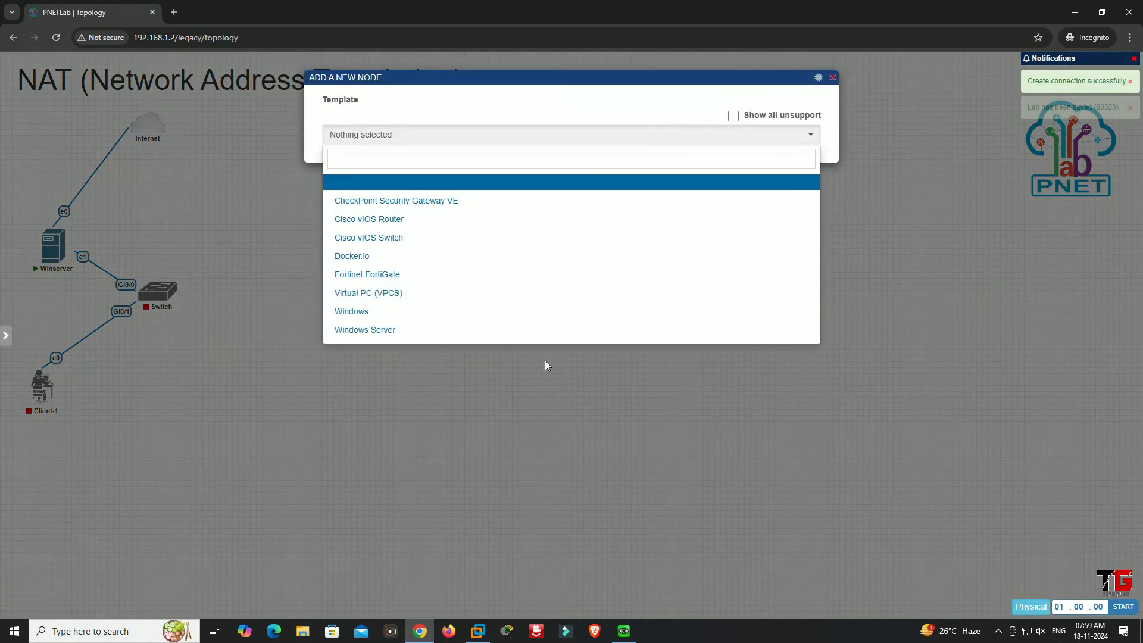
left_click(363, 314)
left_click(403, 311)
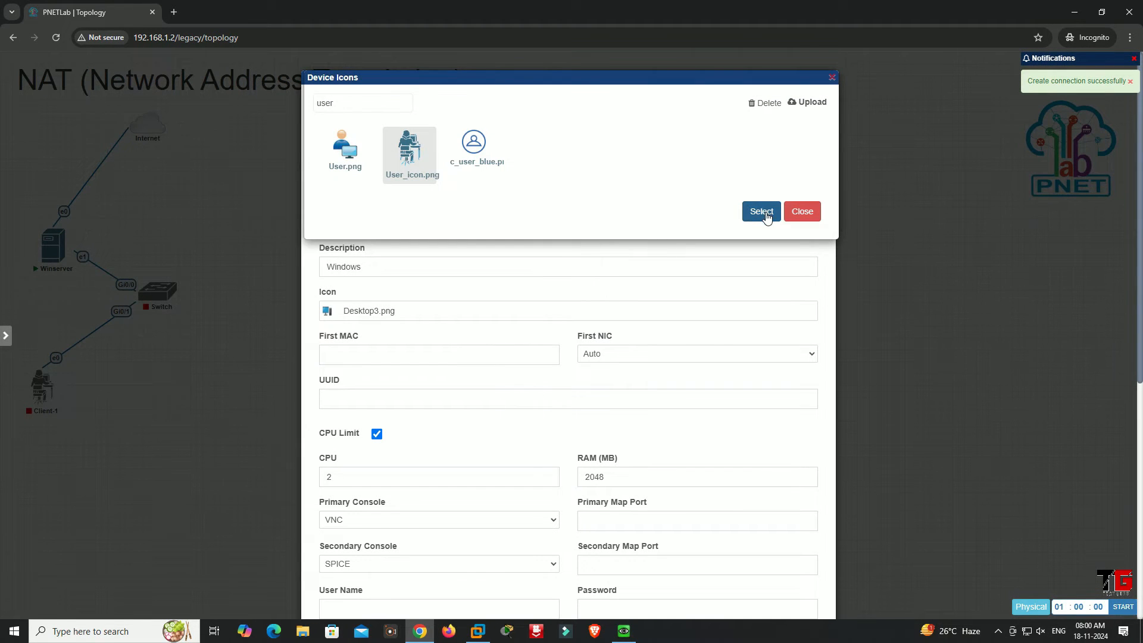
left_click(763, 213)
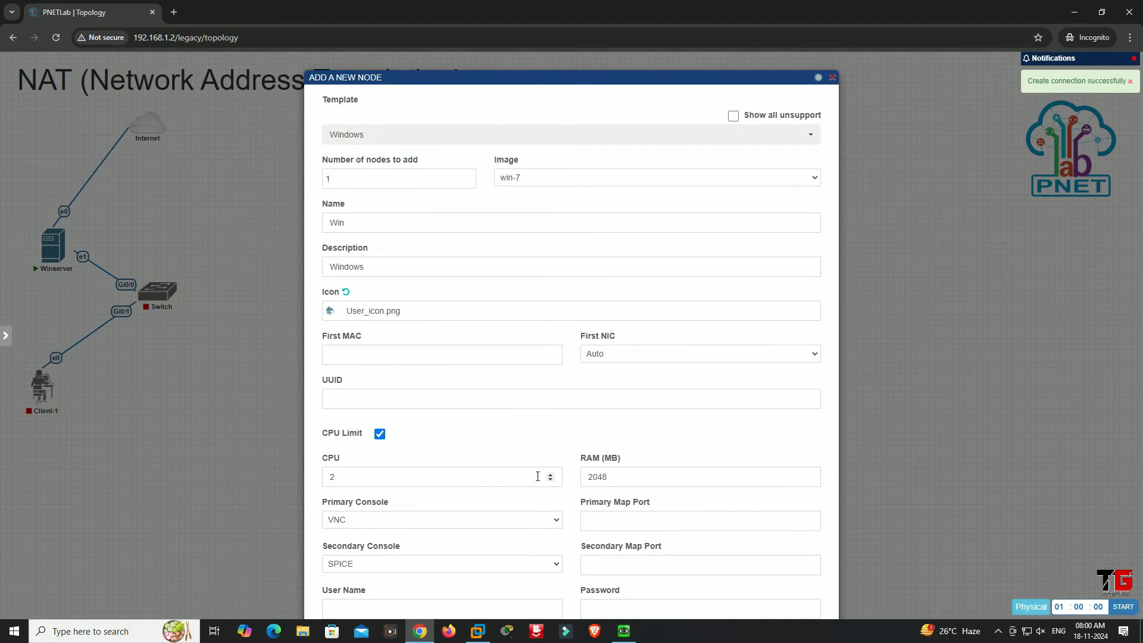
scroll(559, 450, "down", 6)
left_click_drag(541, 89, 541, 53)
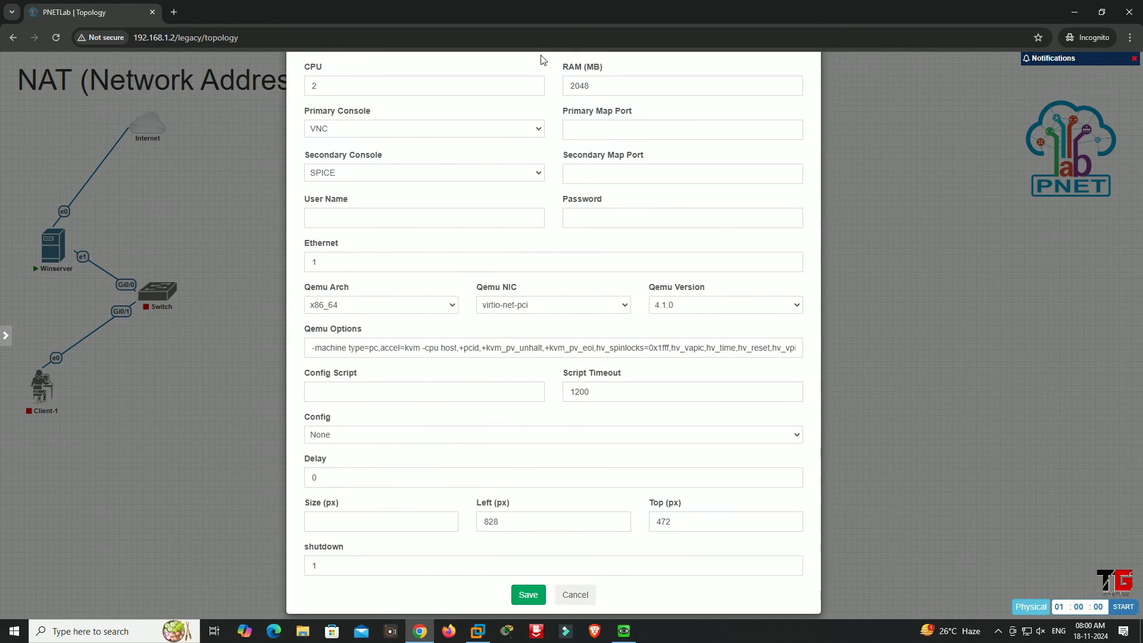
left_click(529, 594)
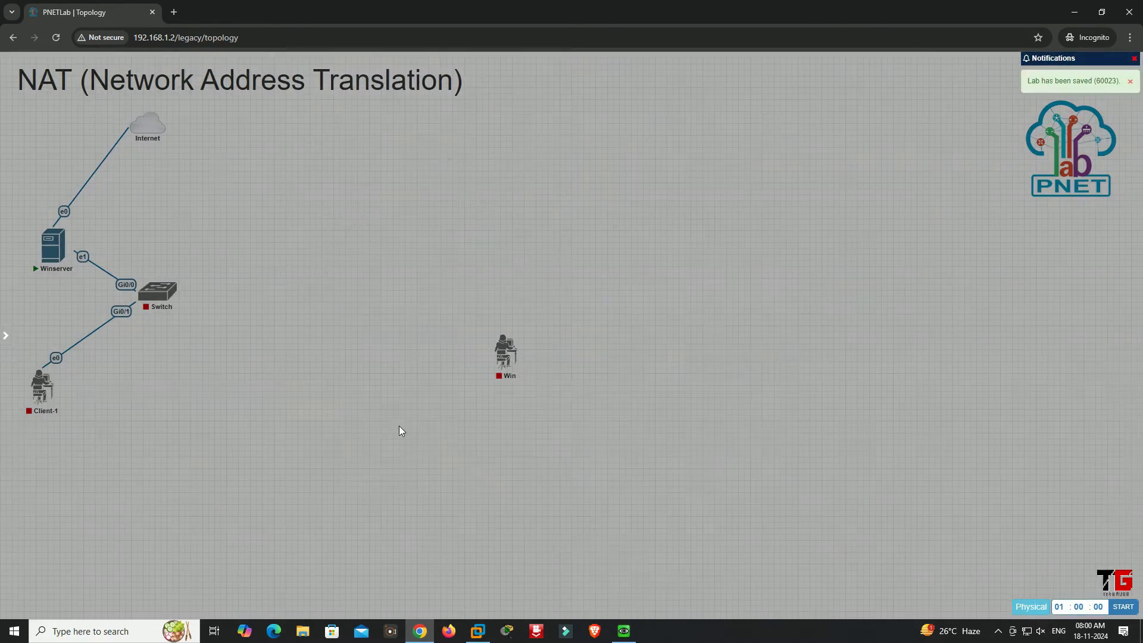
Place the Win node across from Client-1 and connect the switch's Gi0/2 to its e0
left_click_drag(503, 355, 234, 382)
mouse_move(173, 299)
left_click_drag(173, 299, 244, 384)
left_click(597, 369)
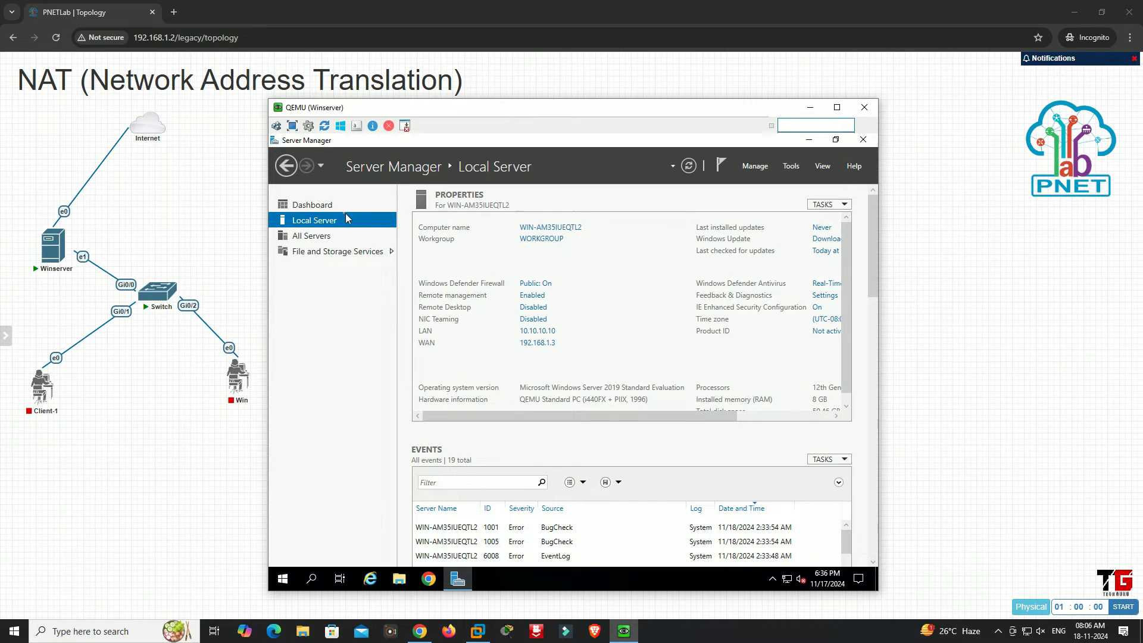
Start the Add Roles and Features Wizard from Server Manager's dashboard and proceed to server role selection for the local server
left_click(325, 206)
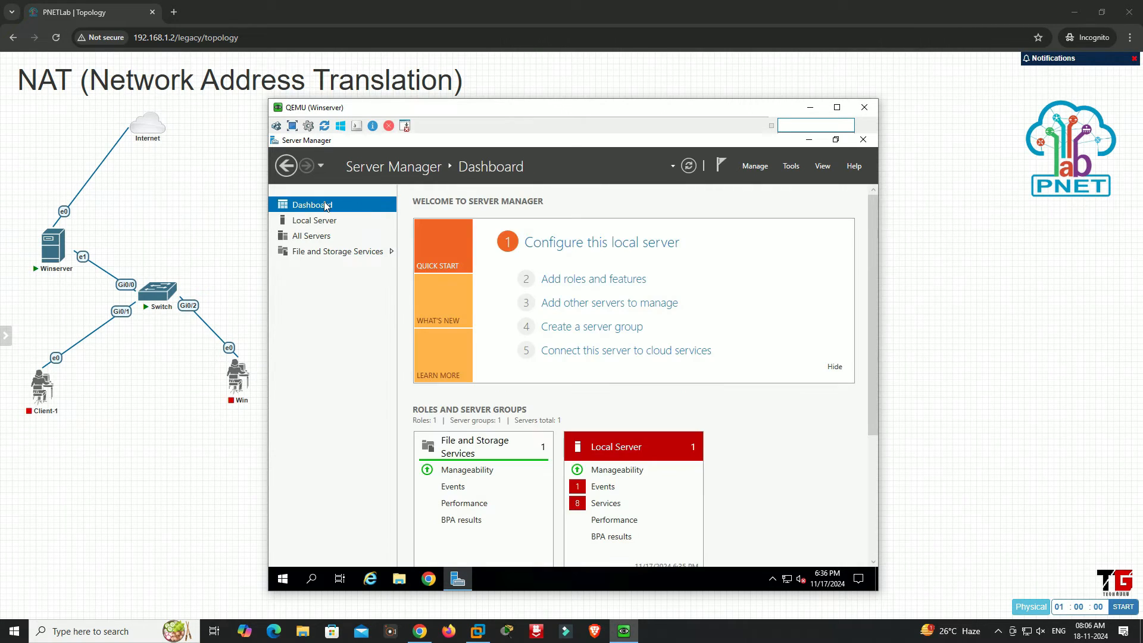
left_click(583, 280)
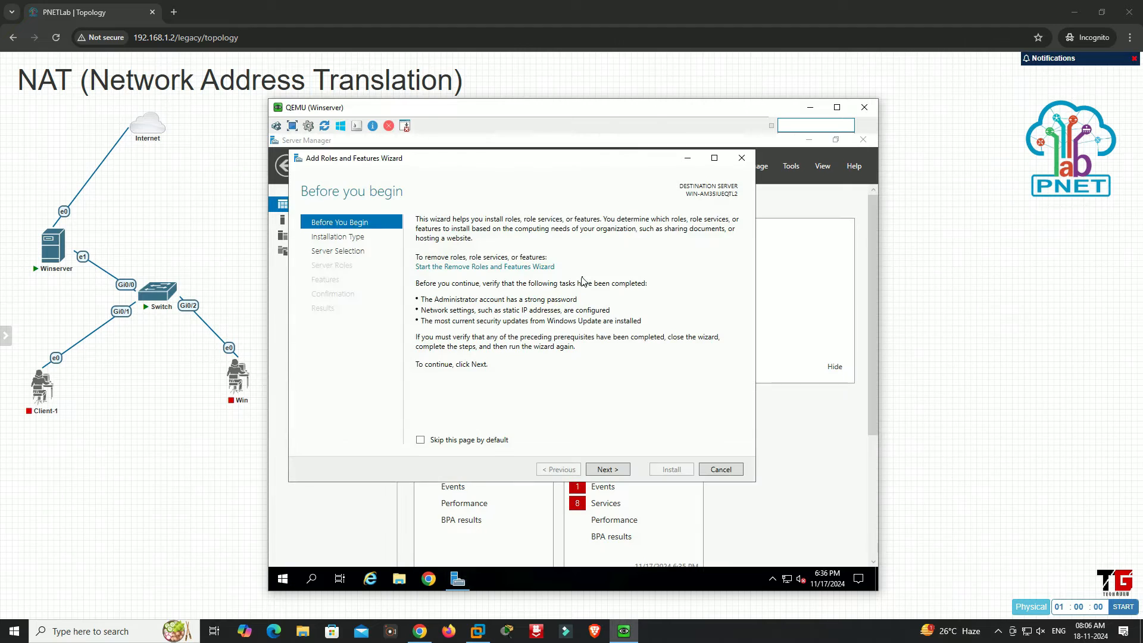
left_click(714, 159)
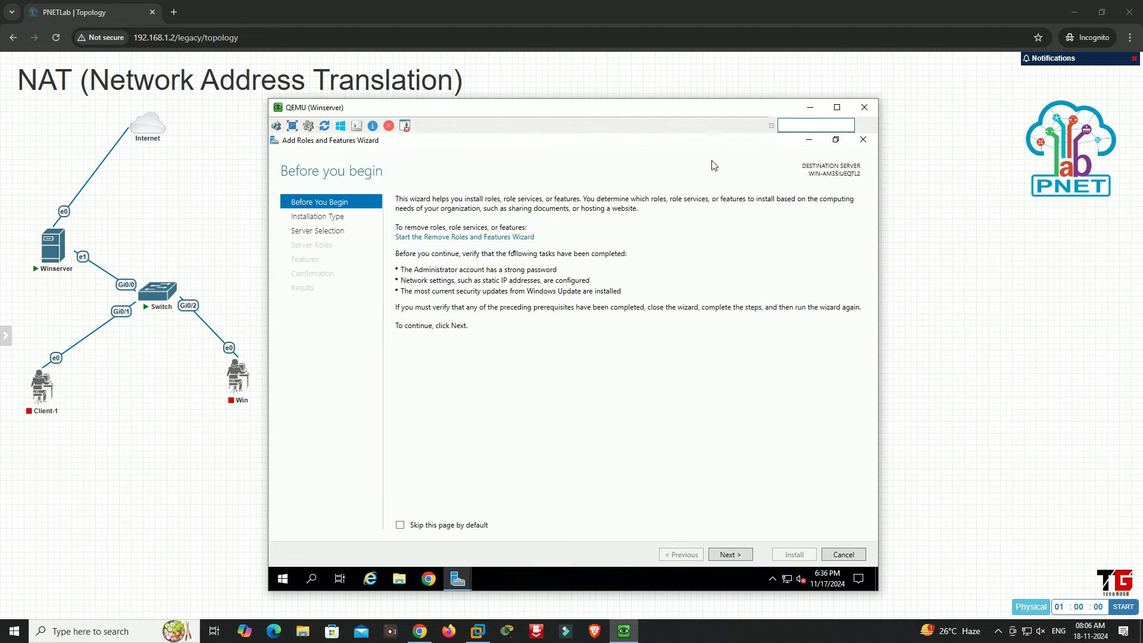
left_click(725, 556)
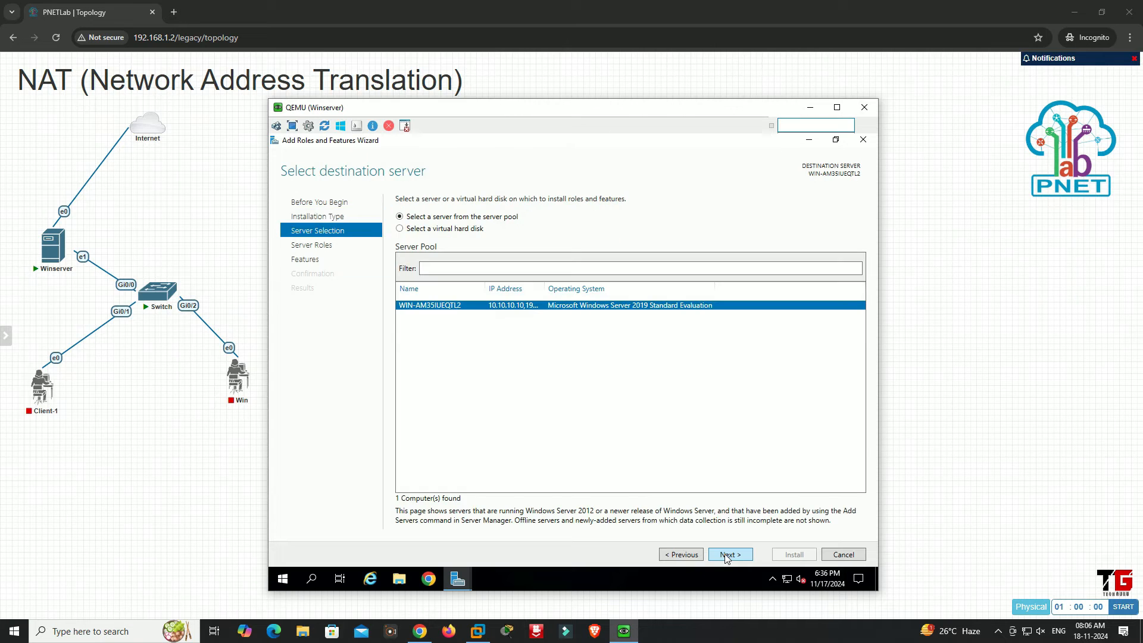
left_click(728, 554)
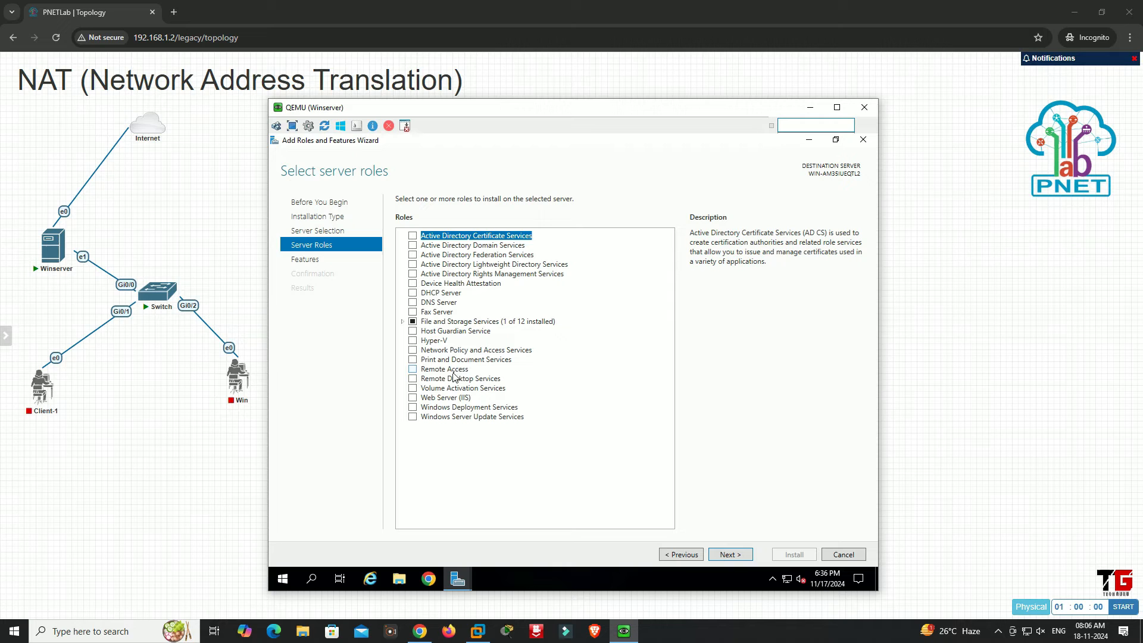
Select the Remote Access server role and continue to its role services, leaving the features at their defaults
left_click(413, 369)
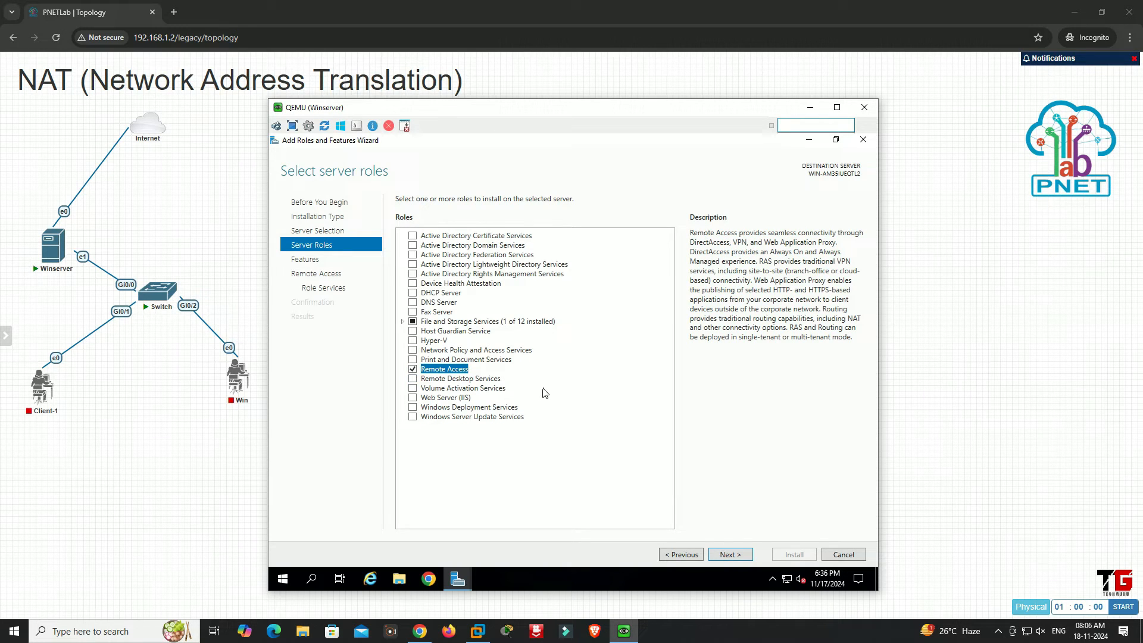
left_click(740, 556)
left_click(739, 555)
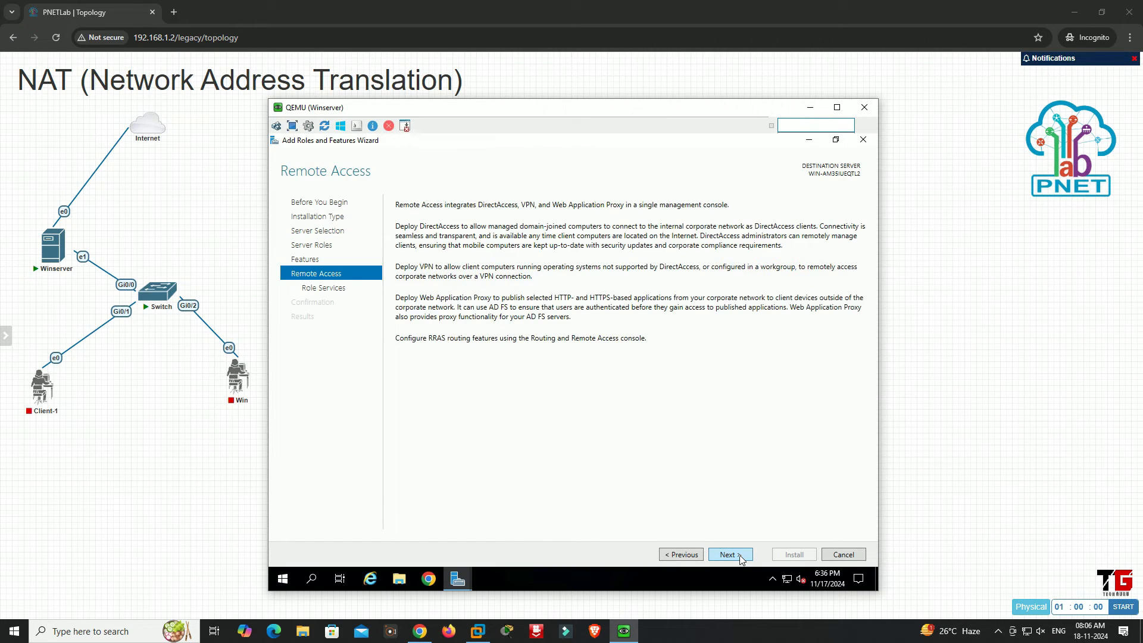
left_click(740, 556)
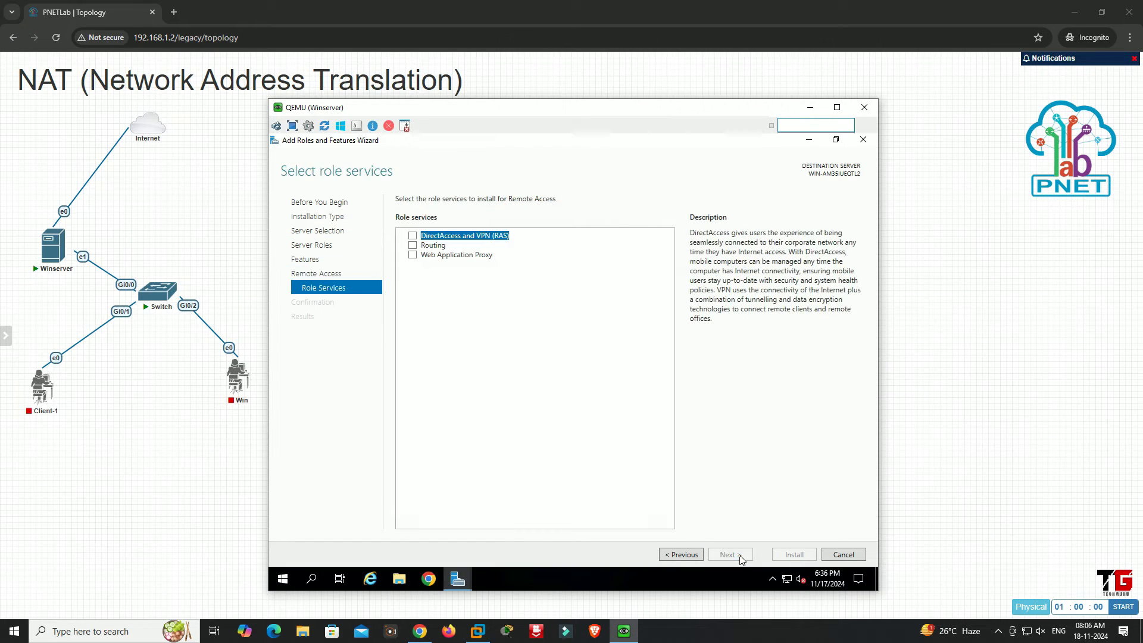
Add the Routing role service with its required features, keep the Web Server (IIS) defaults, and run the installation through to closing the wizard
left_click(412, 246)
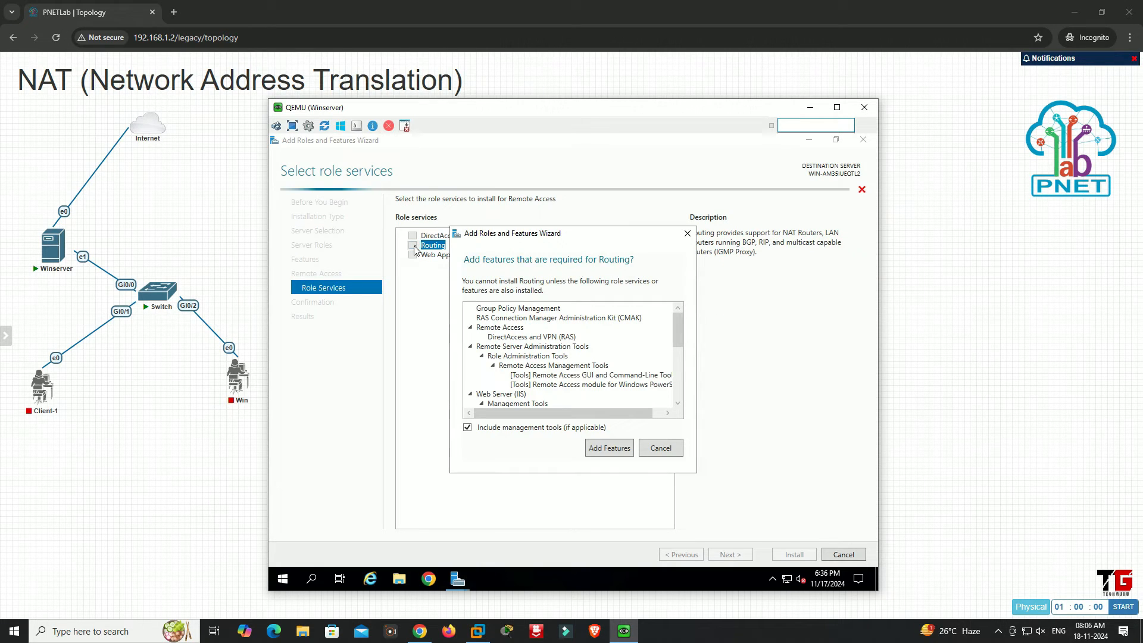
left_click(609, 448)
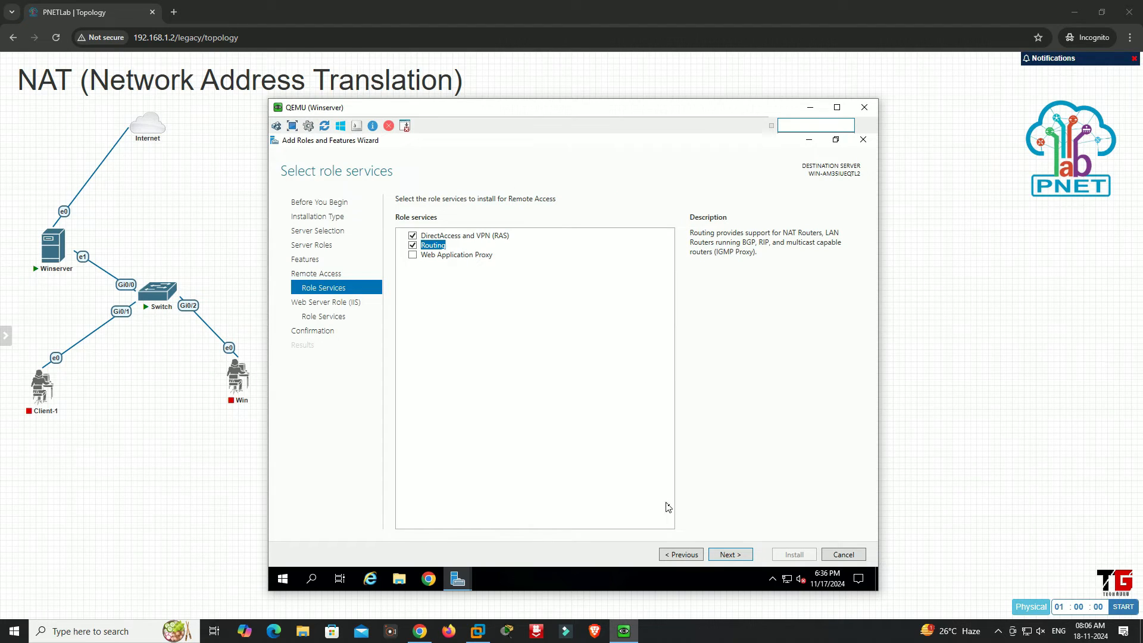
left_click(725, 556)
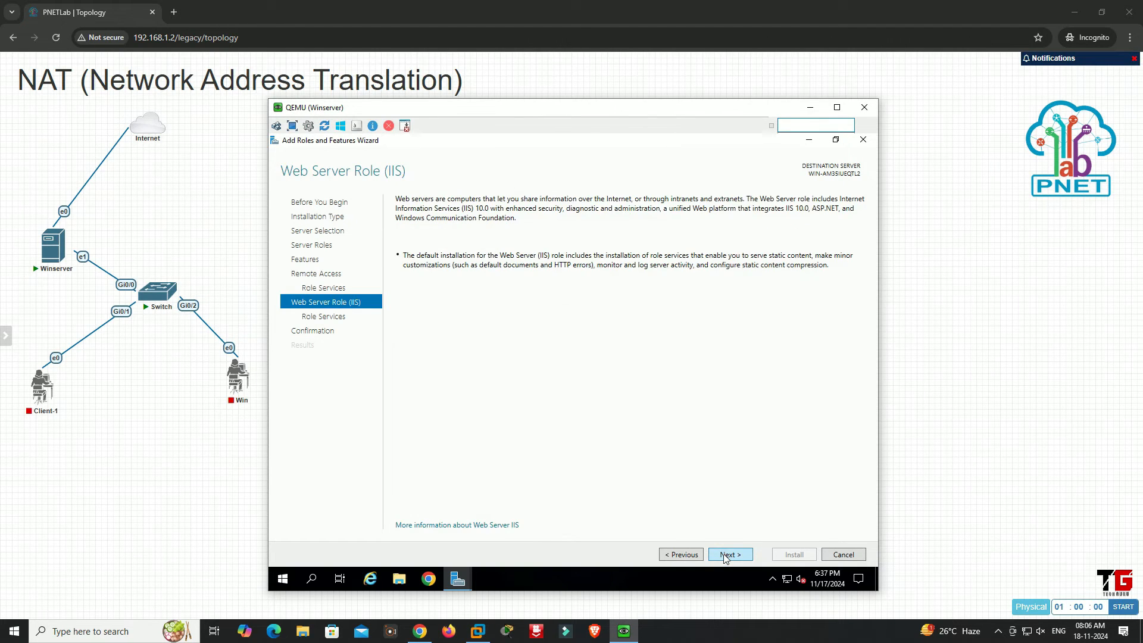
left_click(725, 555)
left_click(725, 555)
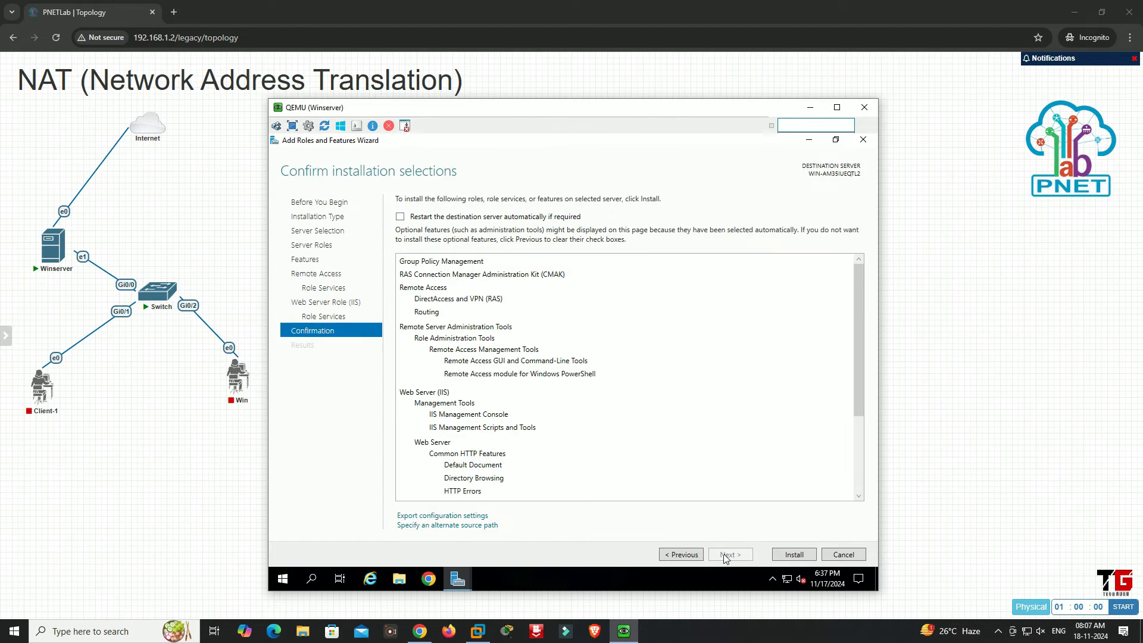
left_click(793, 555)
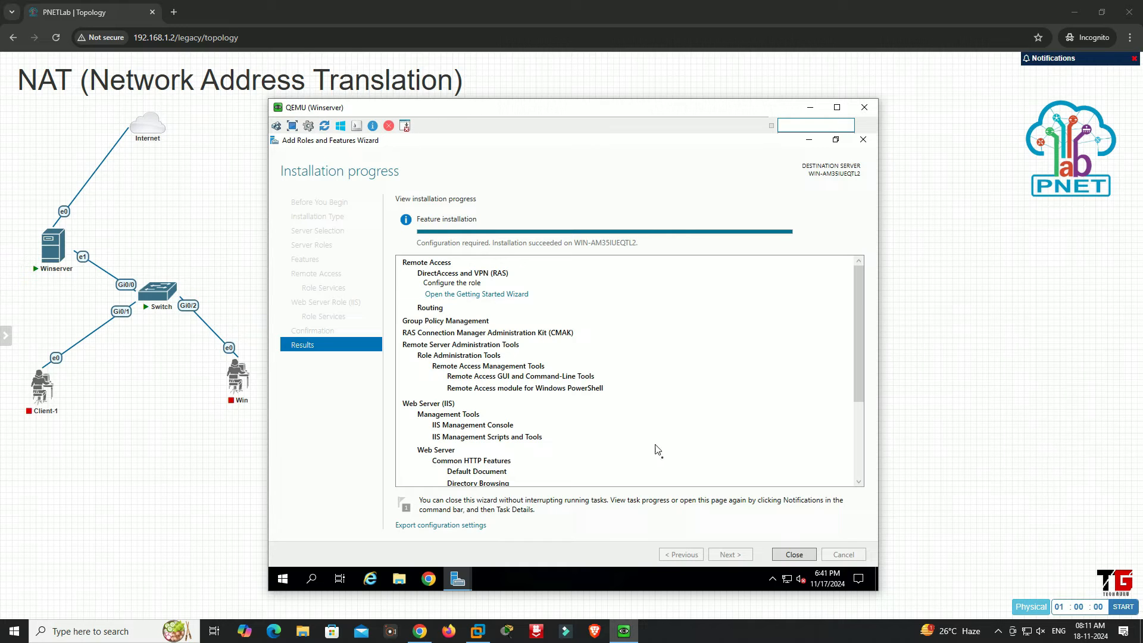
left_click(791, 555)
left_click(647, 143)
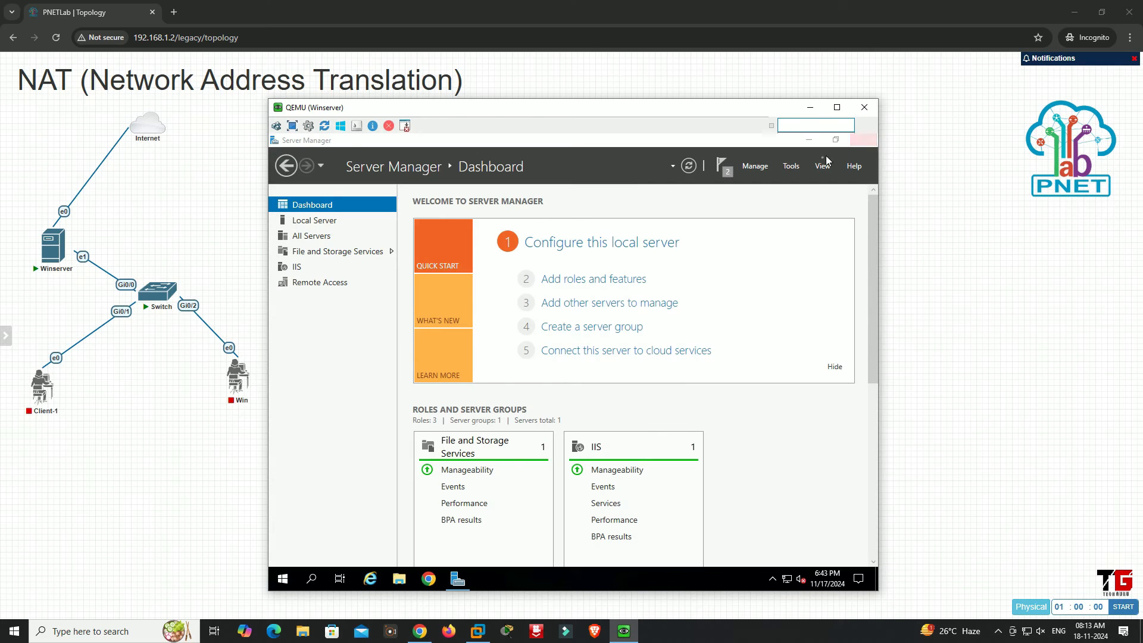
Start configuring Routing and Remote Access on the local server with the Network address translation (NAT) option
left_click(796, 167)
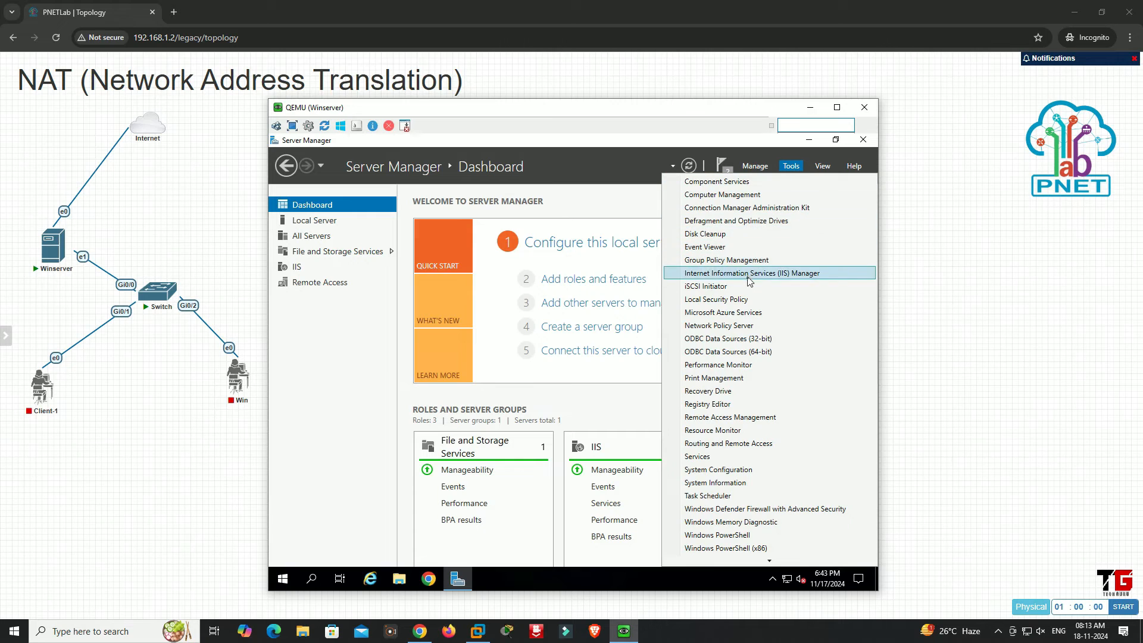
left_click(765, 451)
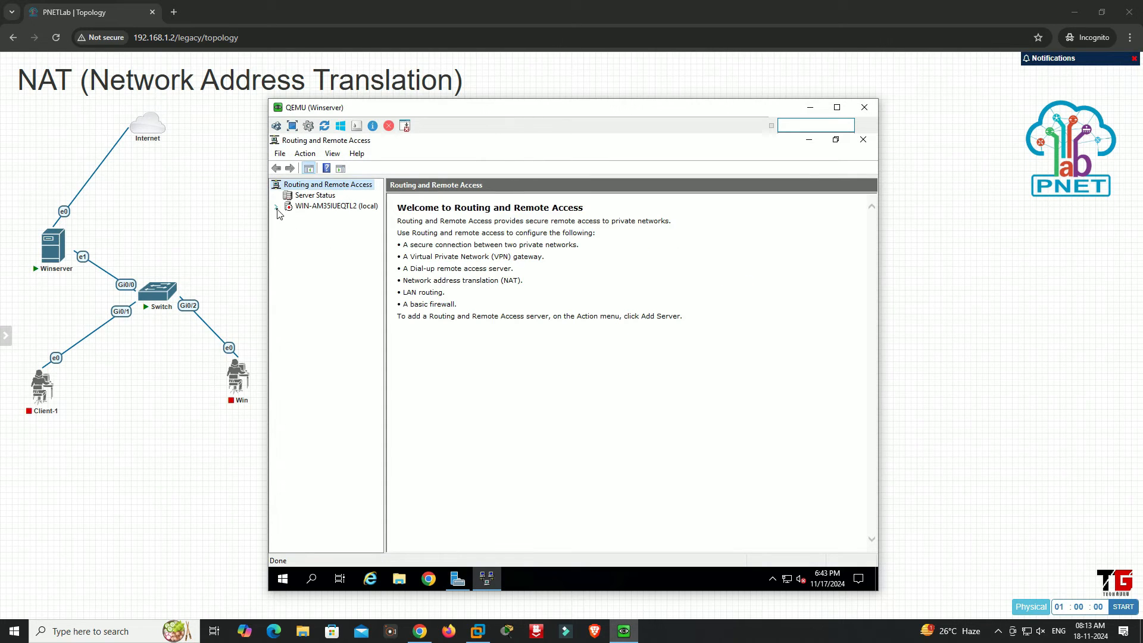
right_click(314, 208)
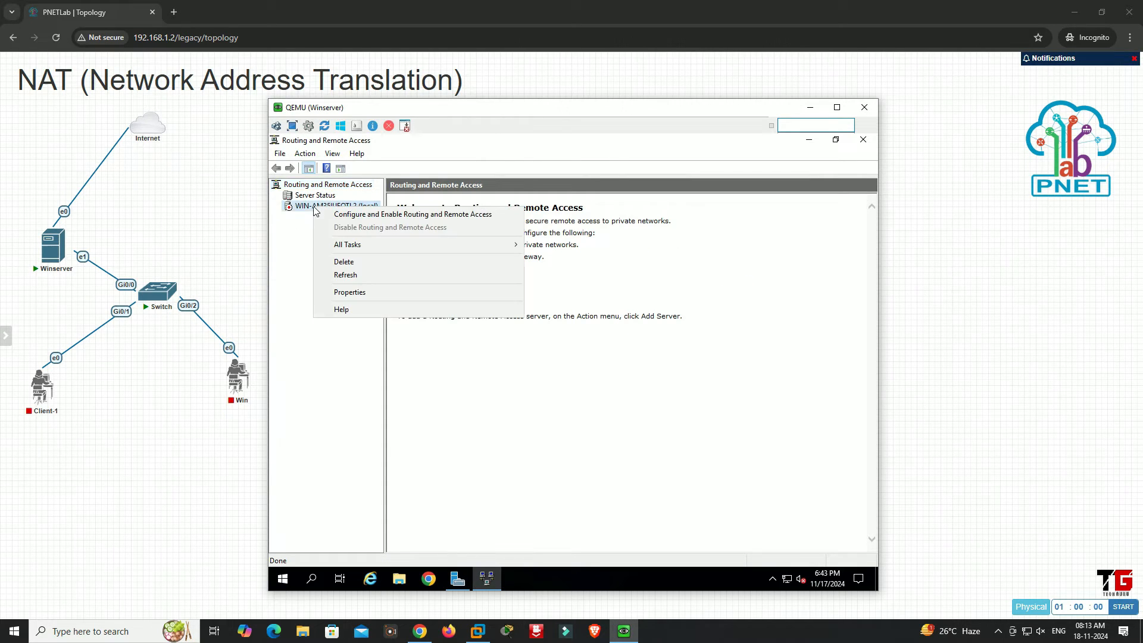
left_click(343, 216)
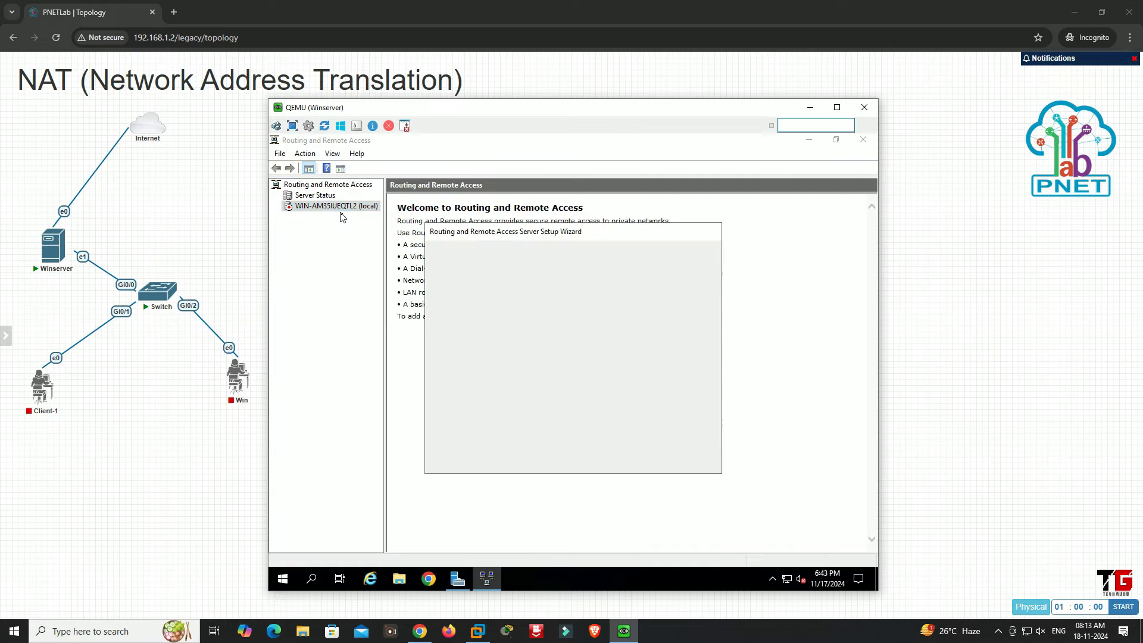
left_click(642, 461)
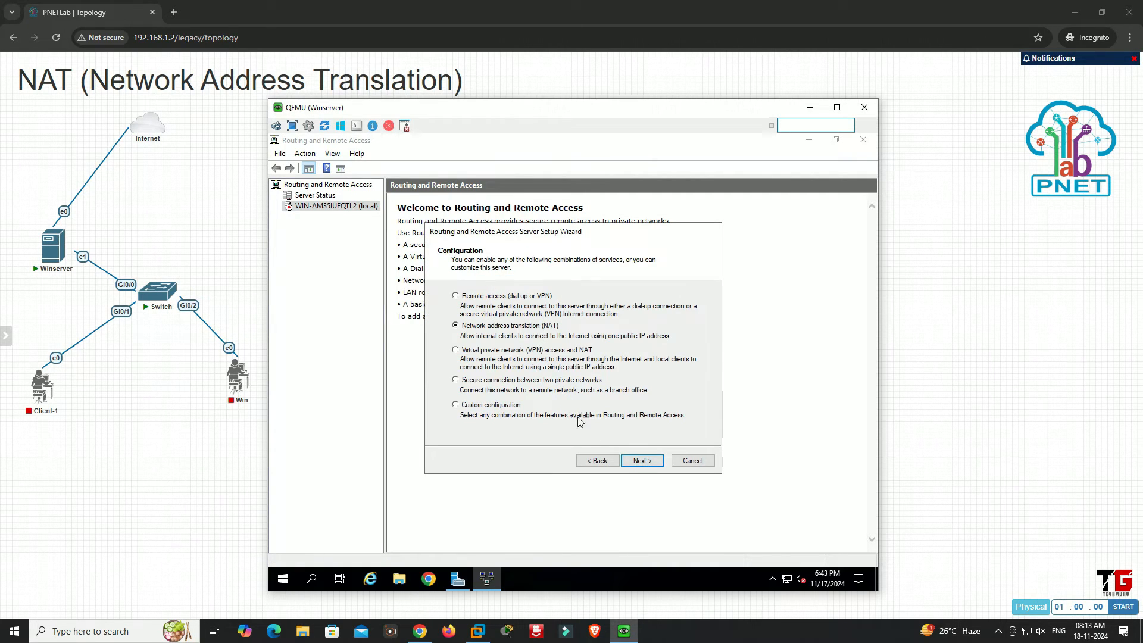
left_click(636, 462)
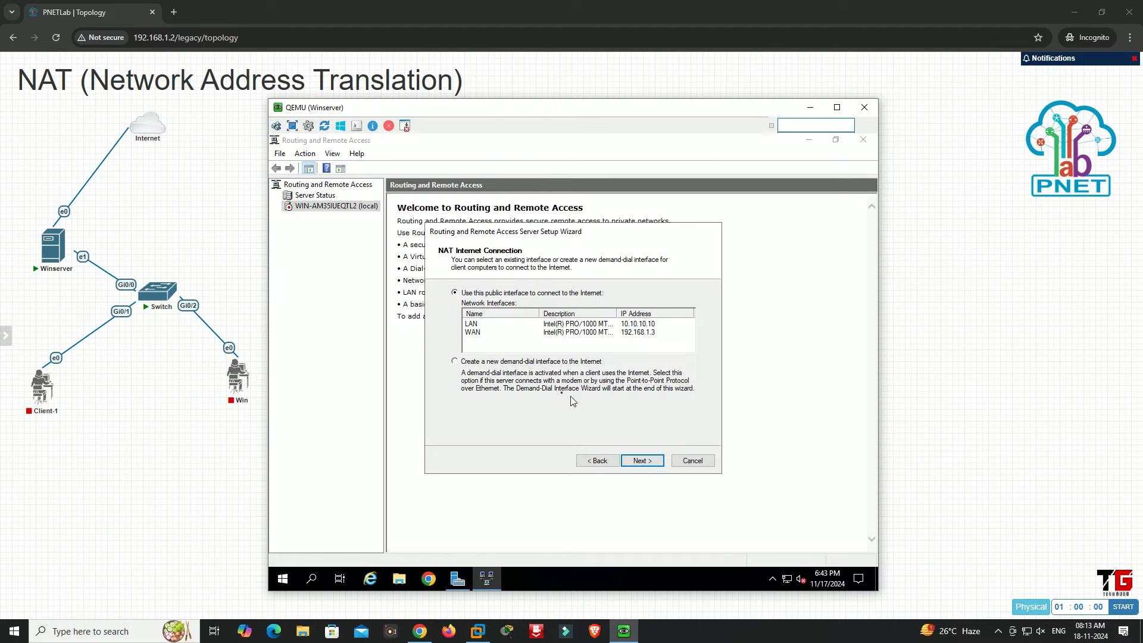
Use WAN as the public Internet interface, accept the remaining NAT defaults, finish the setup wizard, and minimise the Winserver console
left_click(474, 335)
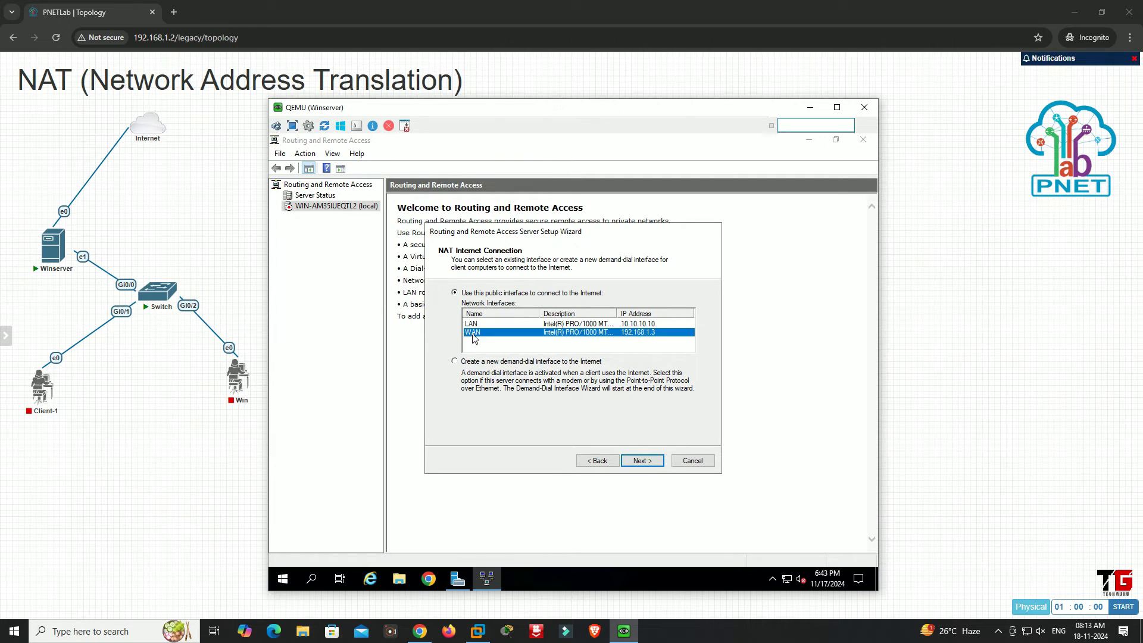
left_click(642, 462)
left_click(642, 461)
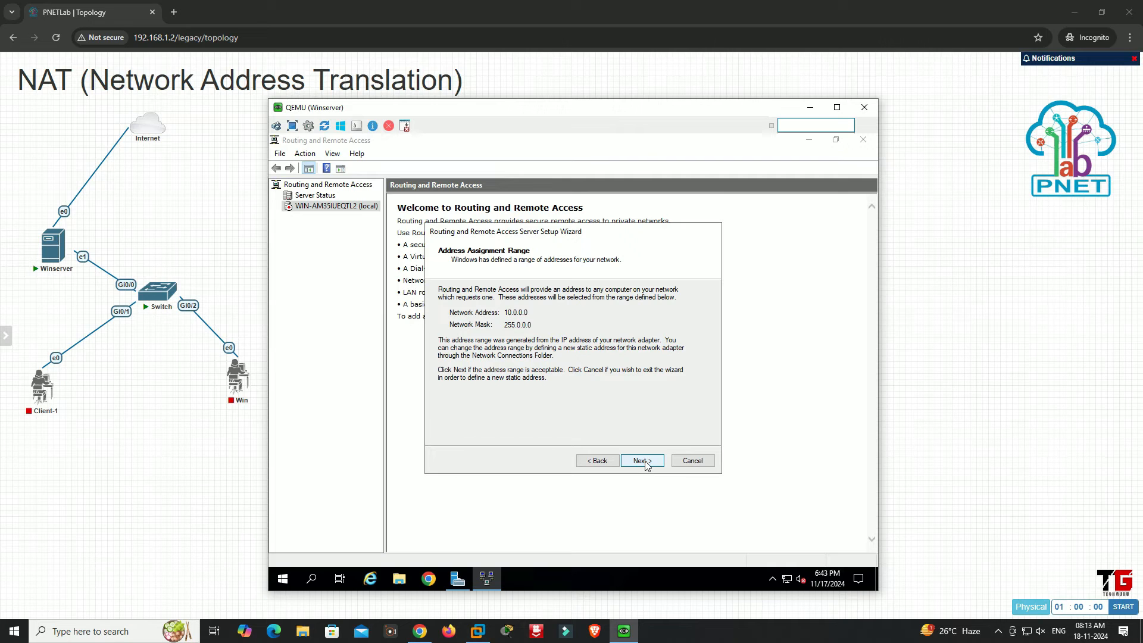
left_click(642, 461)
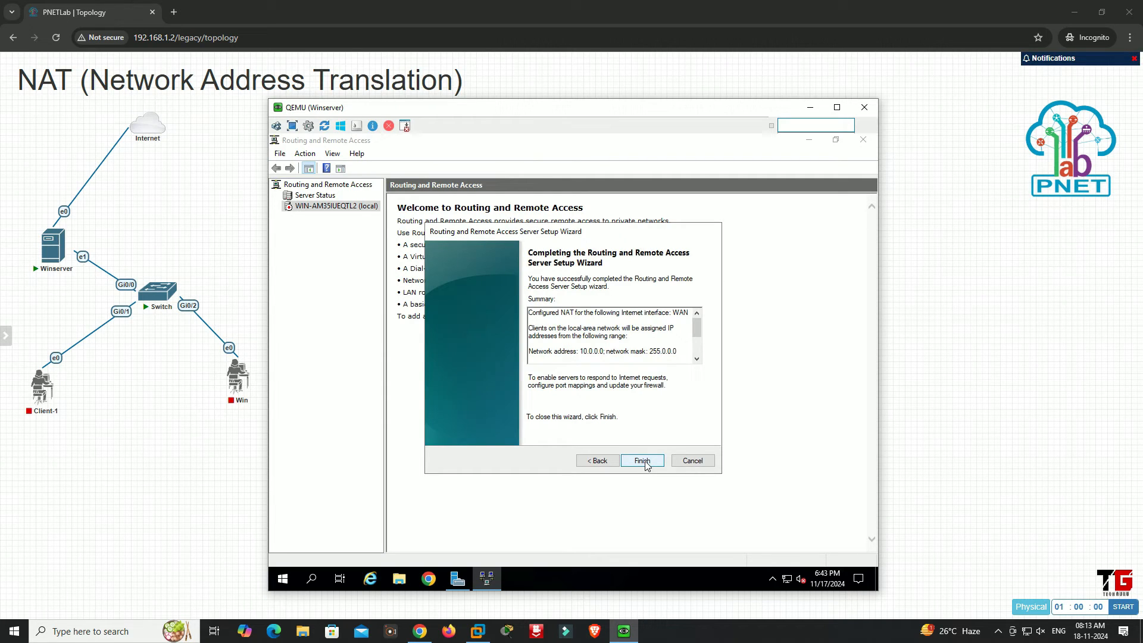
left_click(645, 462)
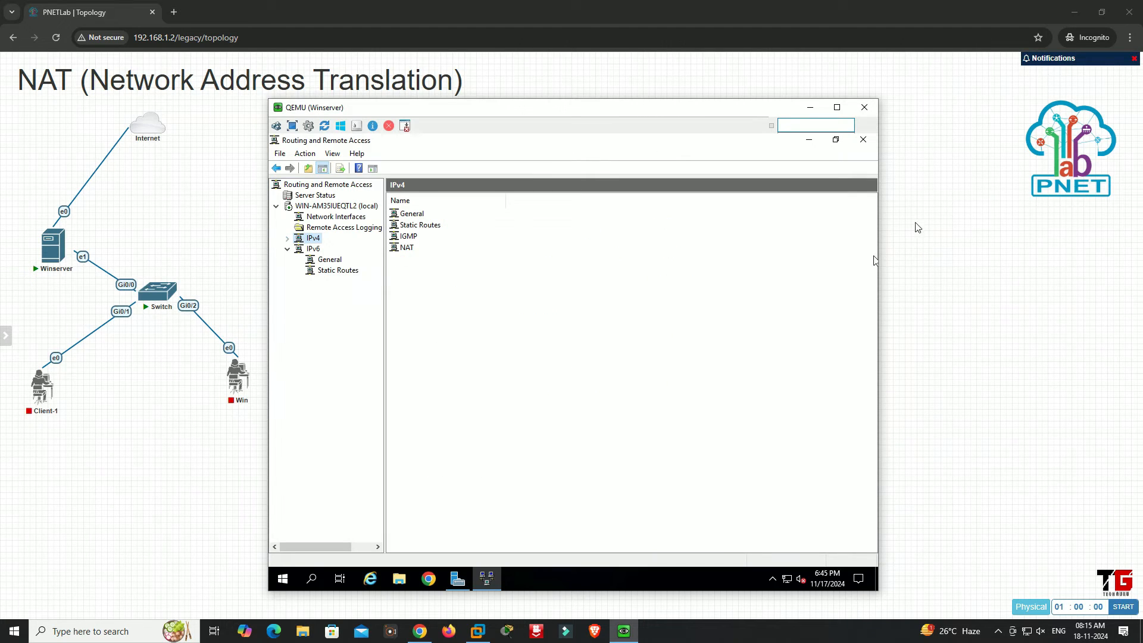
left_click(816, 112)
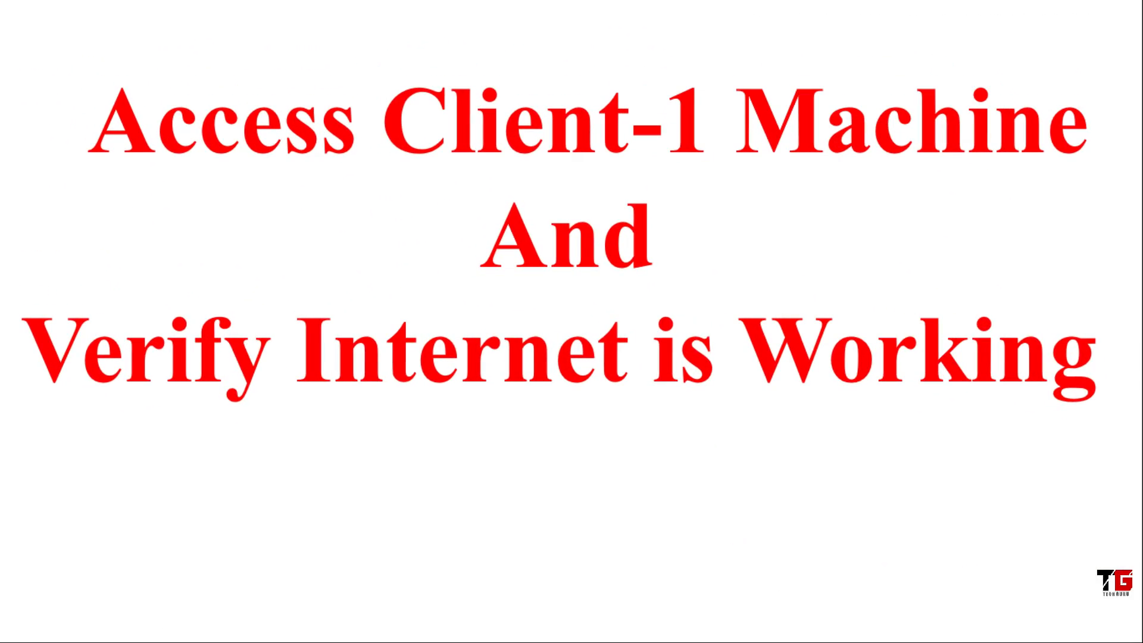
Start the Client-1 and Win nodes and open Client-1's console through ultravnc_wrapper
mouse_move(35, 370)
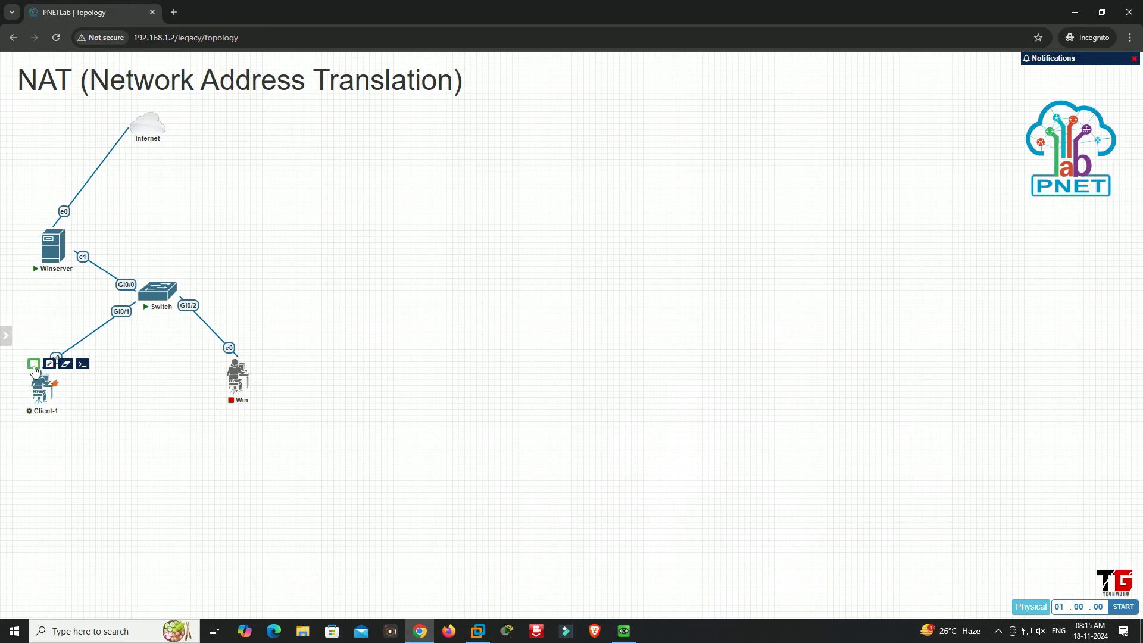
mouse_move(246, 386)
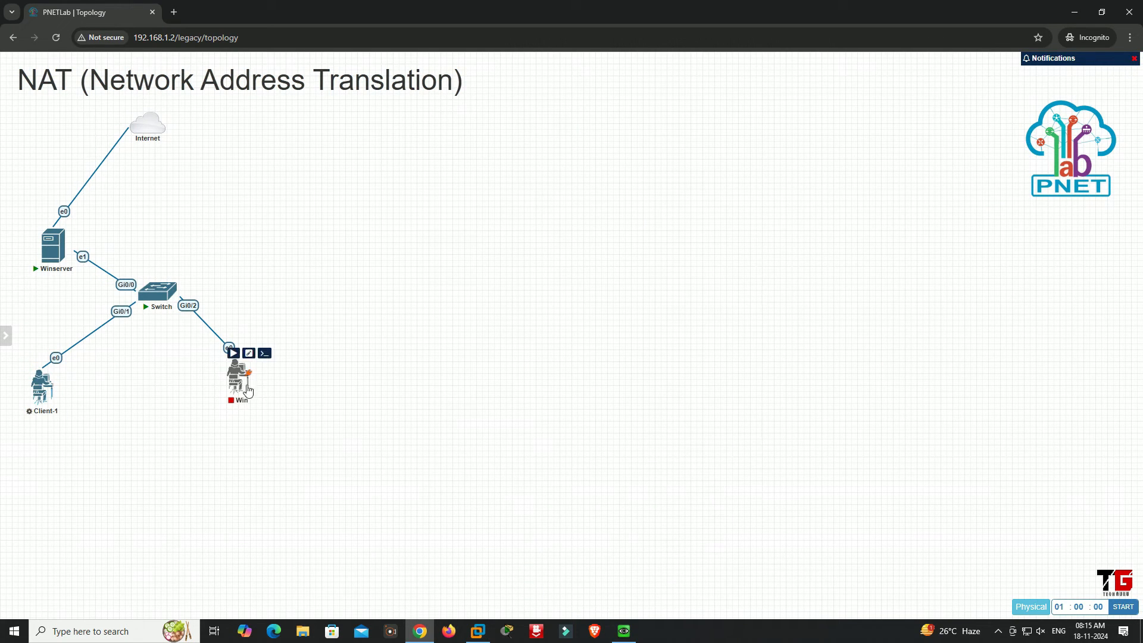
left_click(233, 354)
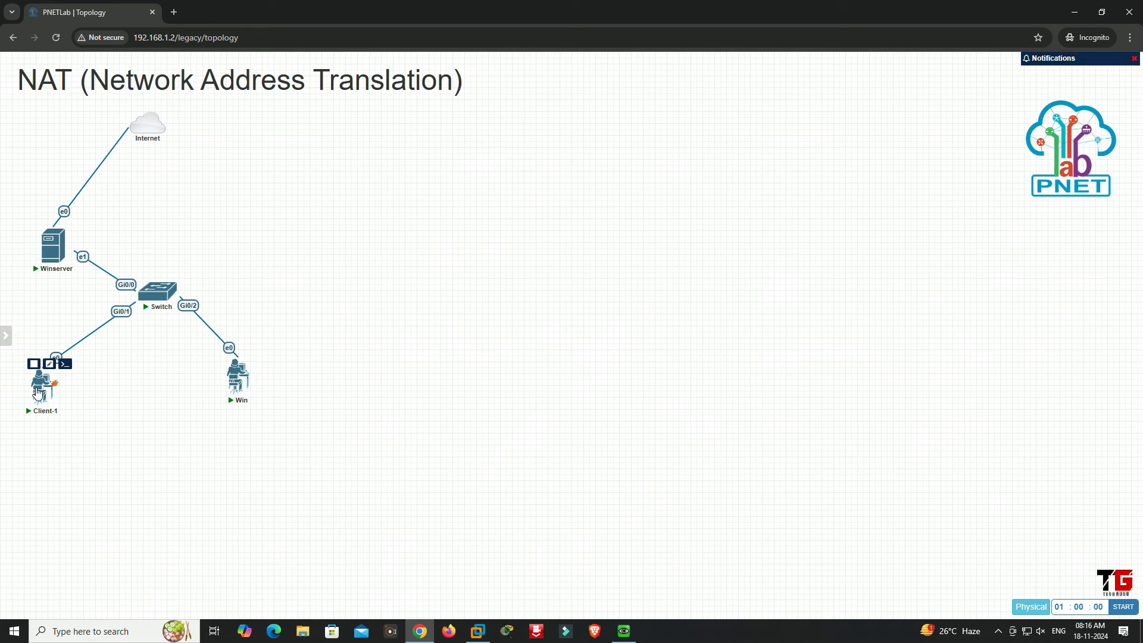
left_click(36, 392)
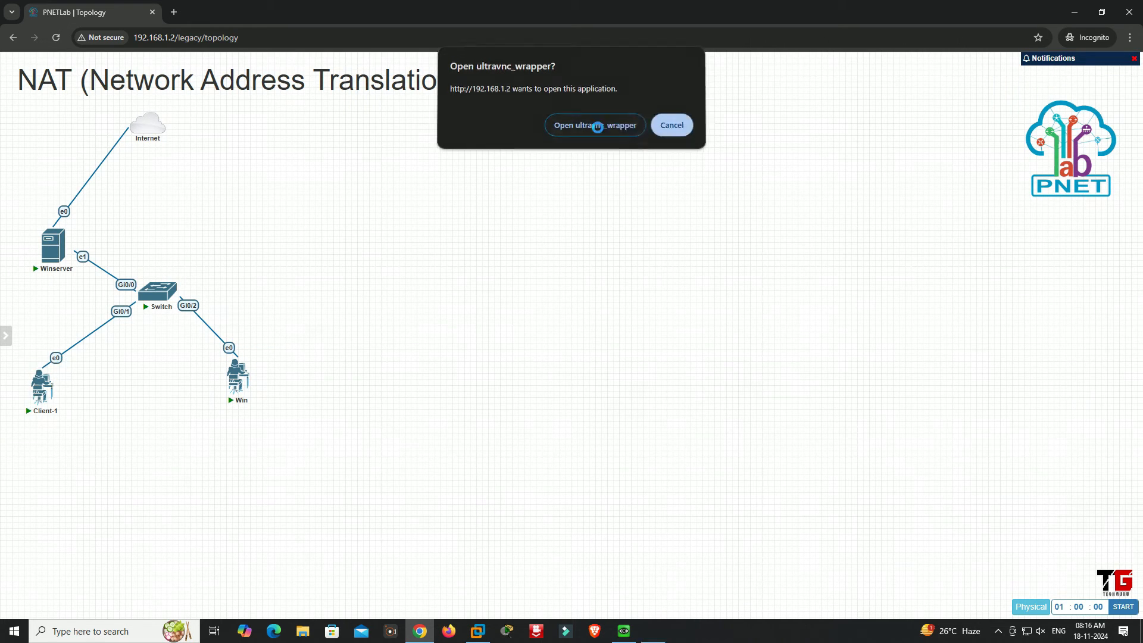
left_click(594, 127)
Open the Local Area Connection properties on Client-1 and disable Internet Protocol Version 6 (TCP/IPv6)
right_click(291, 229)
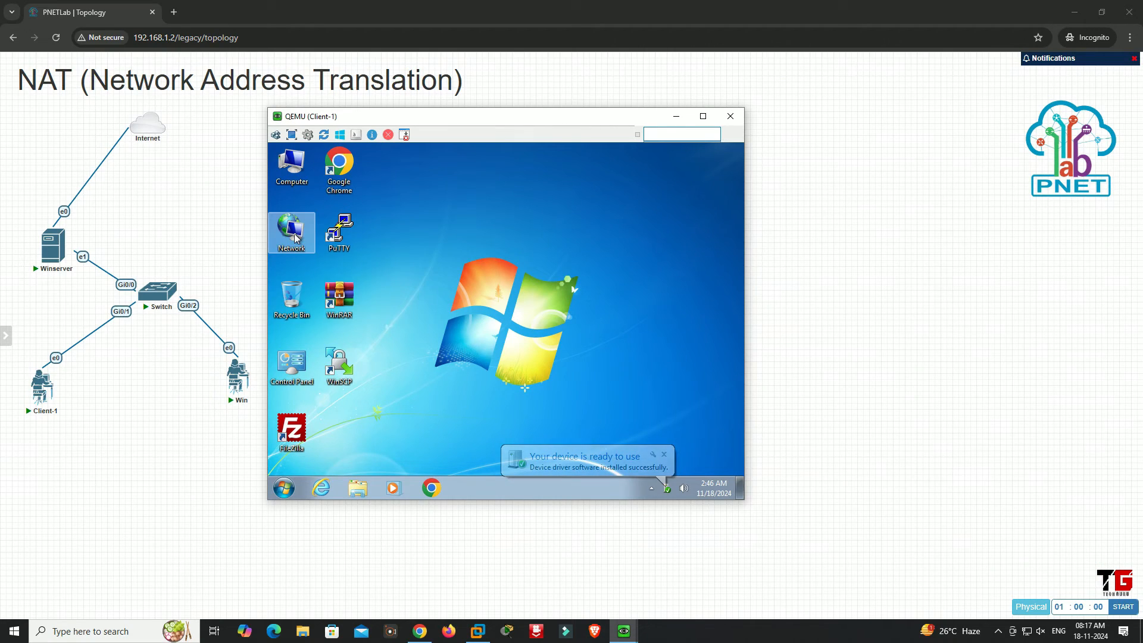
right_click(294, 234)
left_click(323, 322)
left_click(328, 216)
right_click(340, 231)
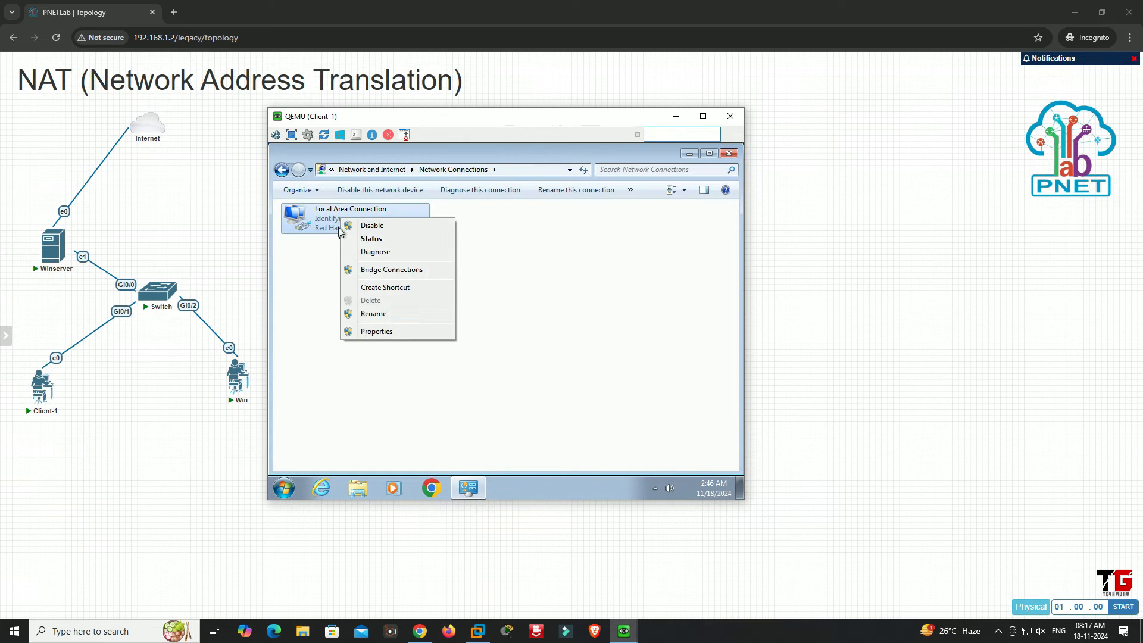
left_click(359, 332)
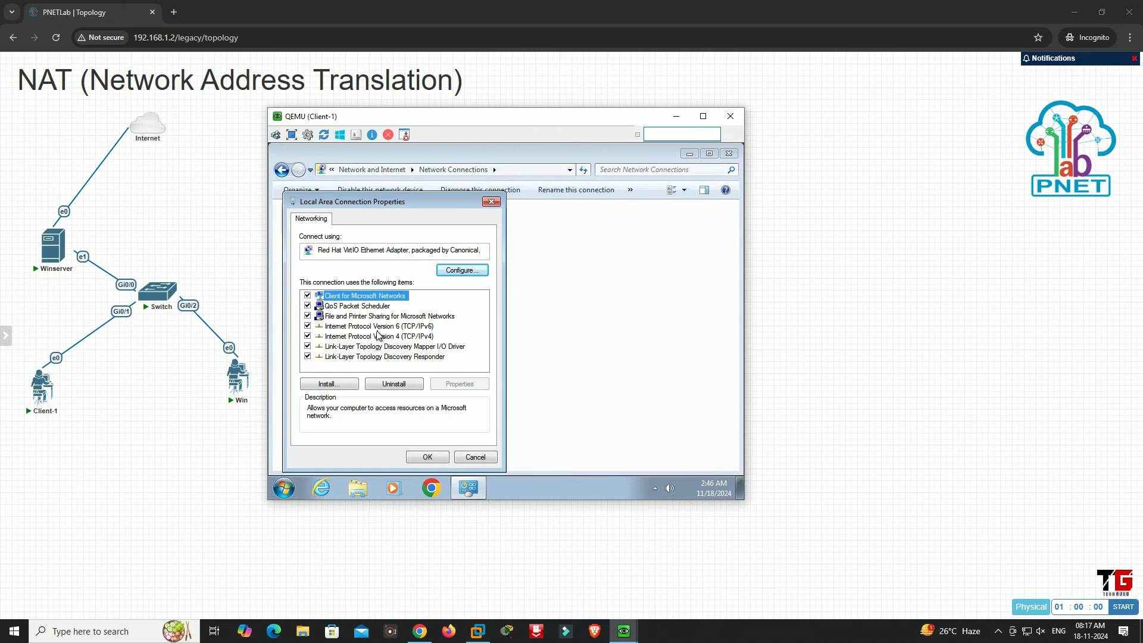
left_click(307, 327)
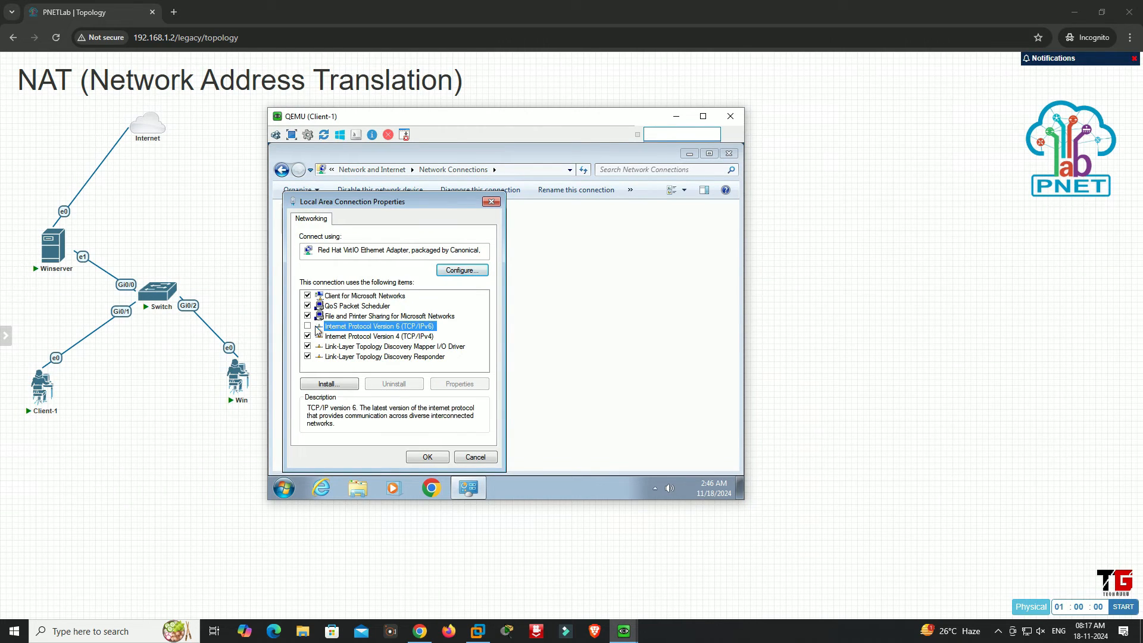
Set the connection's static IPv4 address to 10.0.0.1, subnet mask 255.0.0.0, and both default gateway and preferred DNS server to 10.10.10.10
left_click(364, 337)
left_click(459, 384)
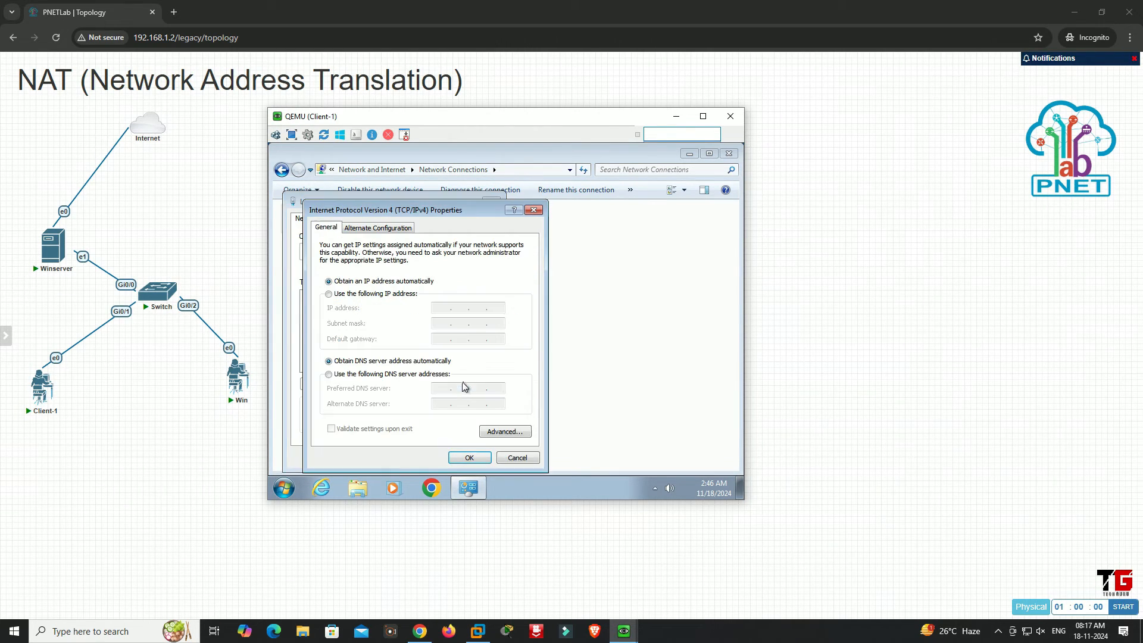
left_click(366, 294)
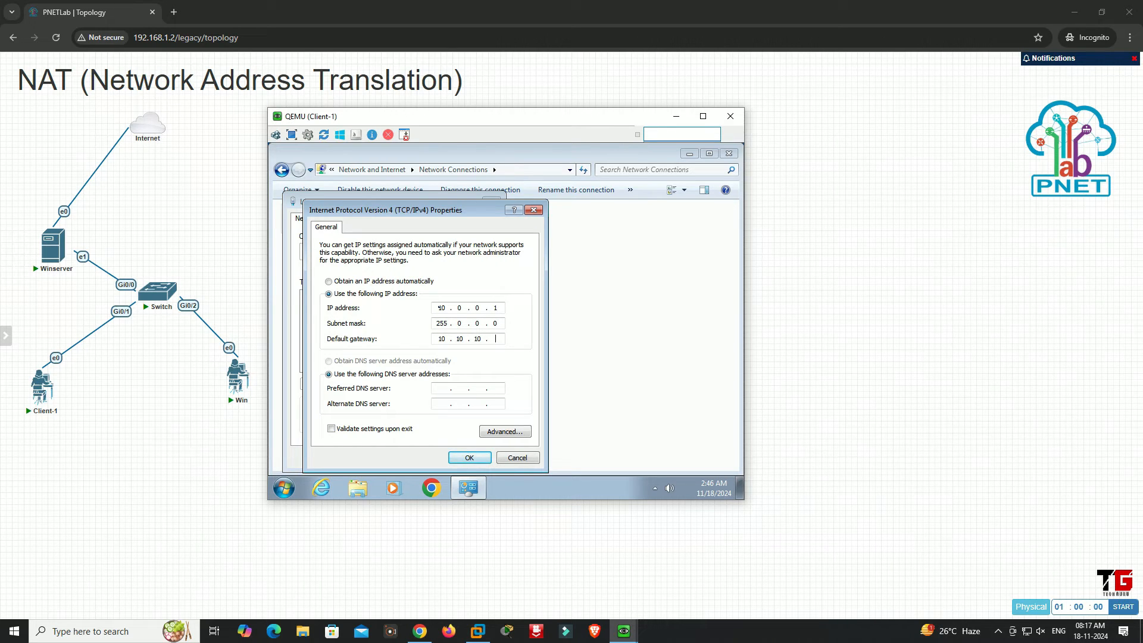
key("Tab")
type("10 . 10 . 10")
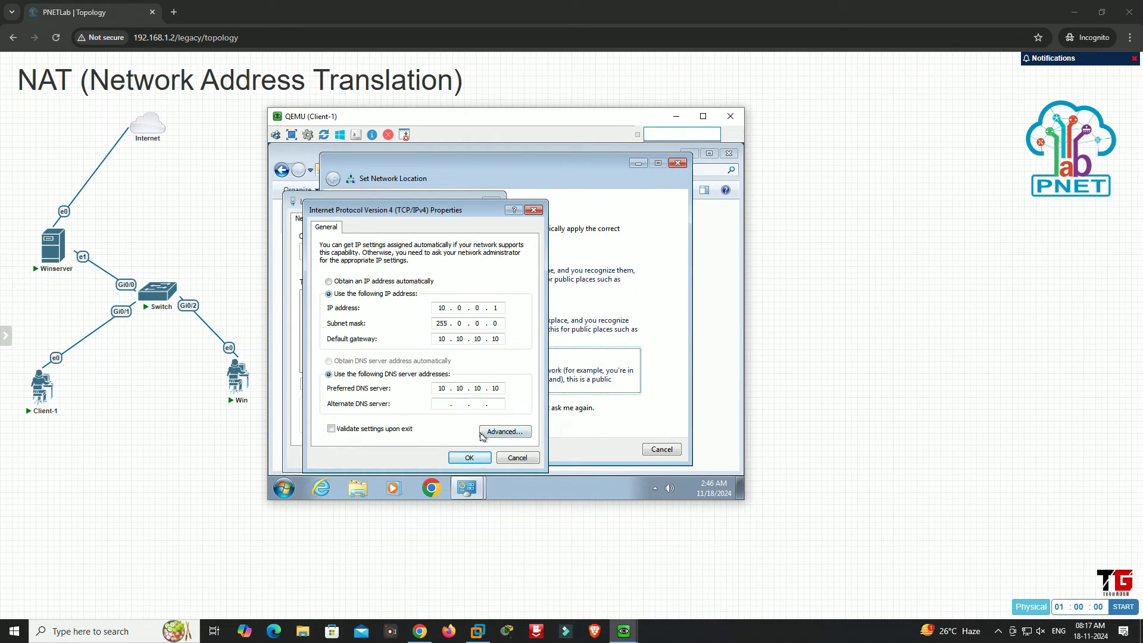
left_click(469, 457)
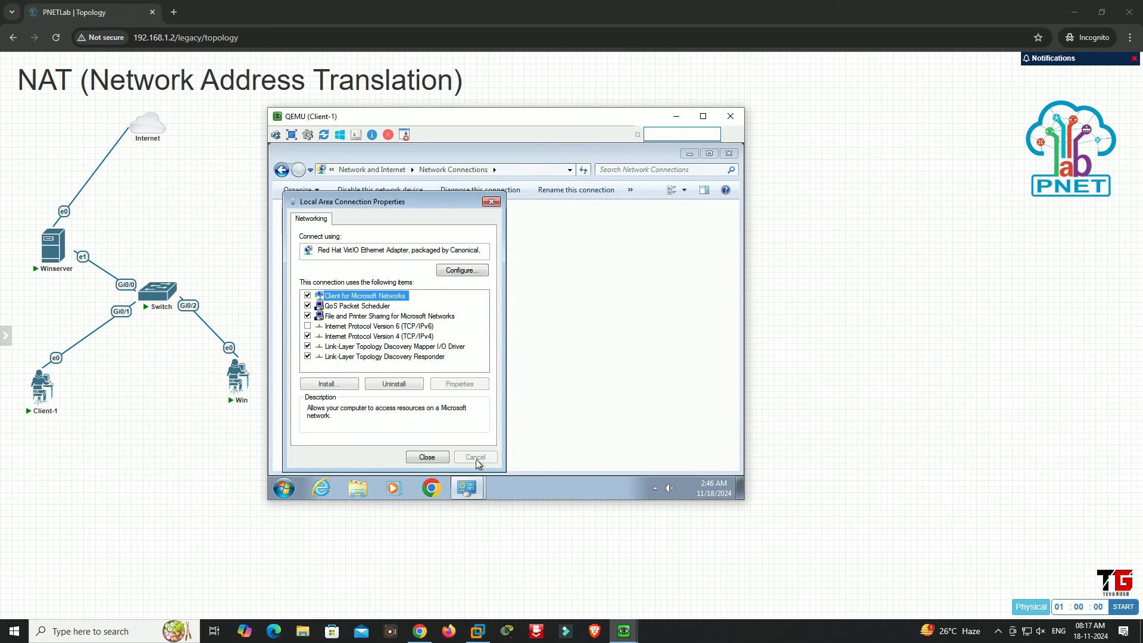
left_click(443, 458)
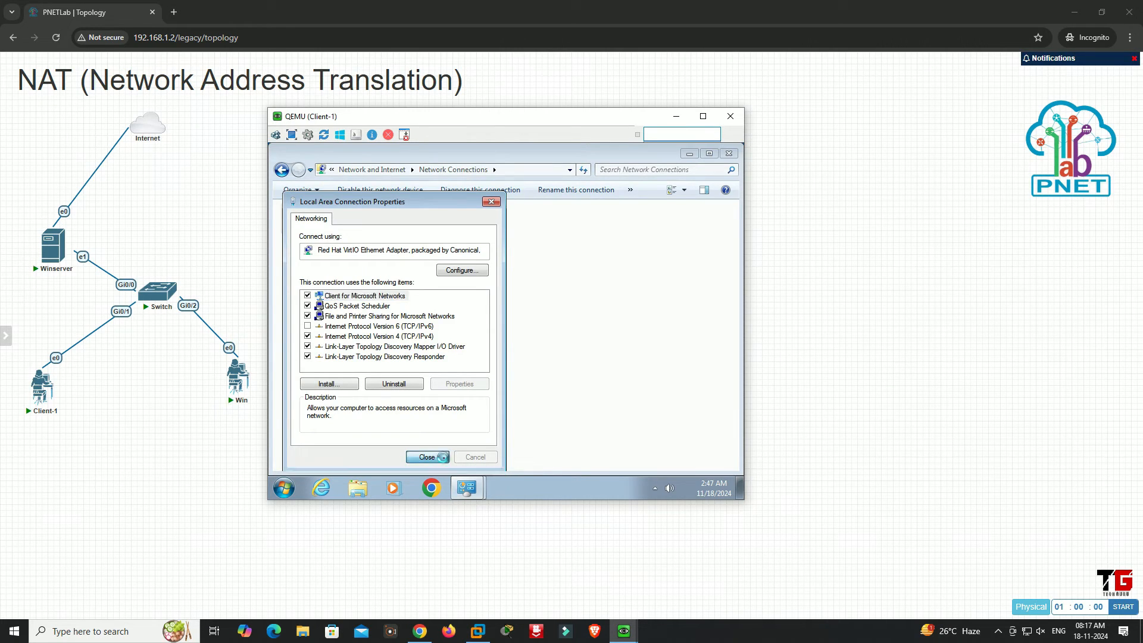
left_click(451, 371)
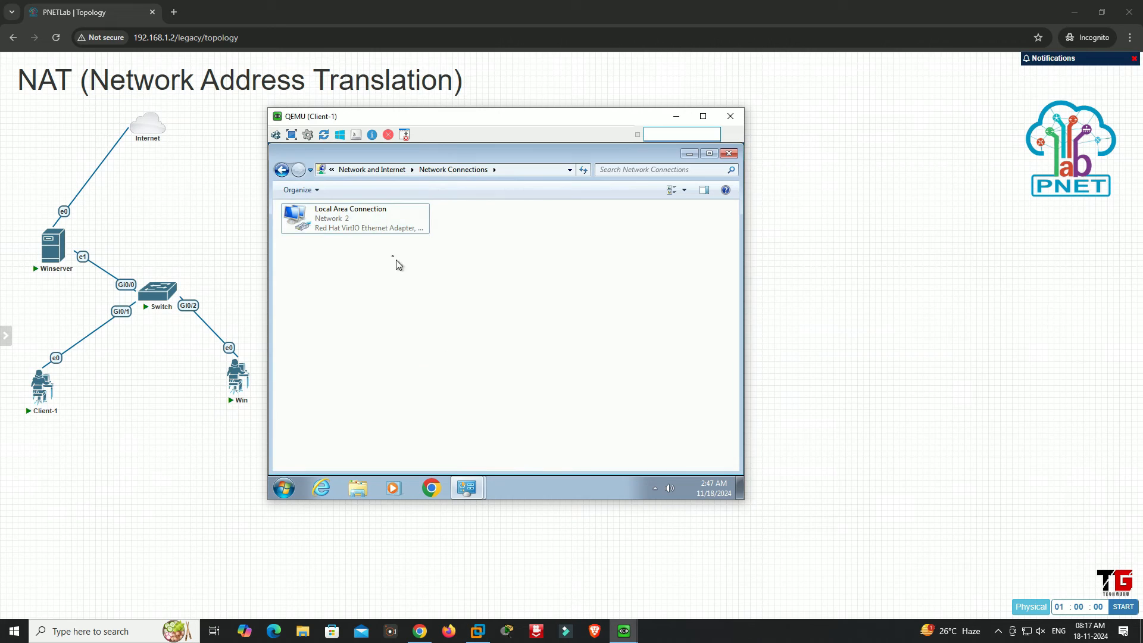
Check the Local Area Connection's network details on Client-1, close Network Connections, and cancel the network location selection
double_click(365, 229)
left_click(456, 317)
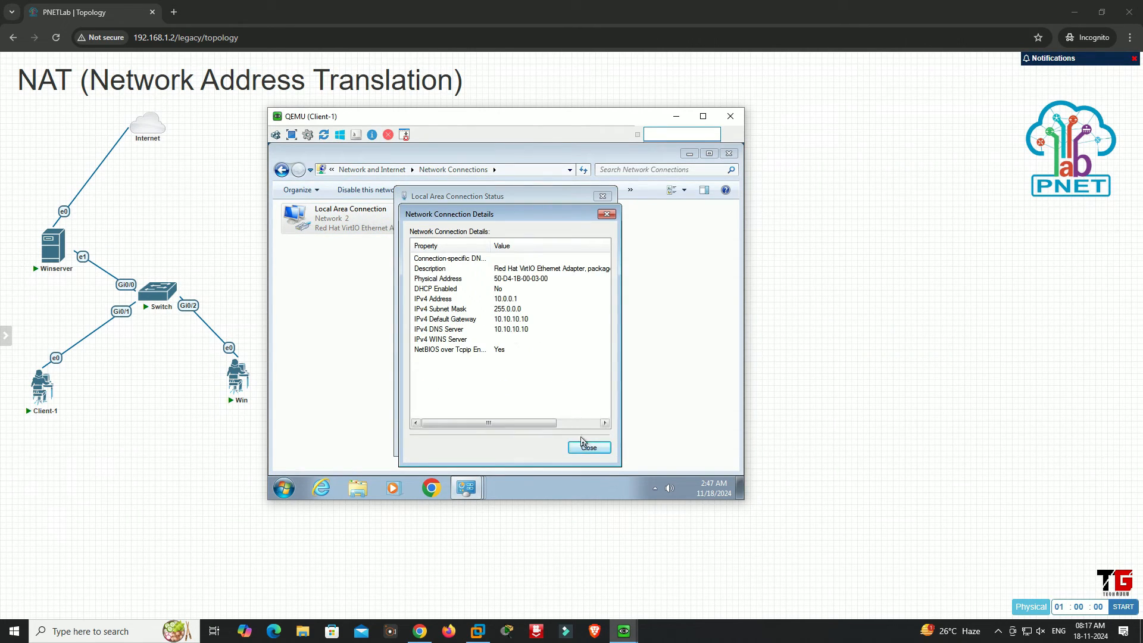
left_click(587, 447)
left_click(588, 445)
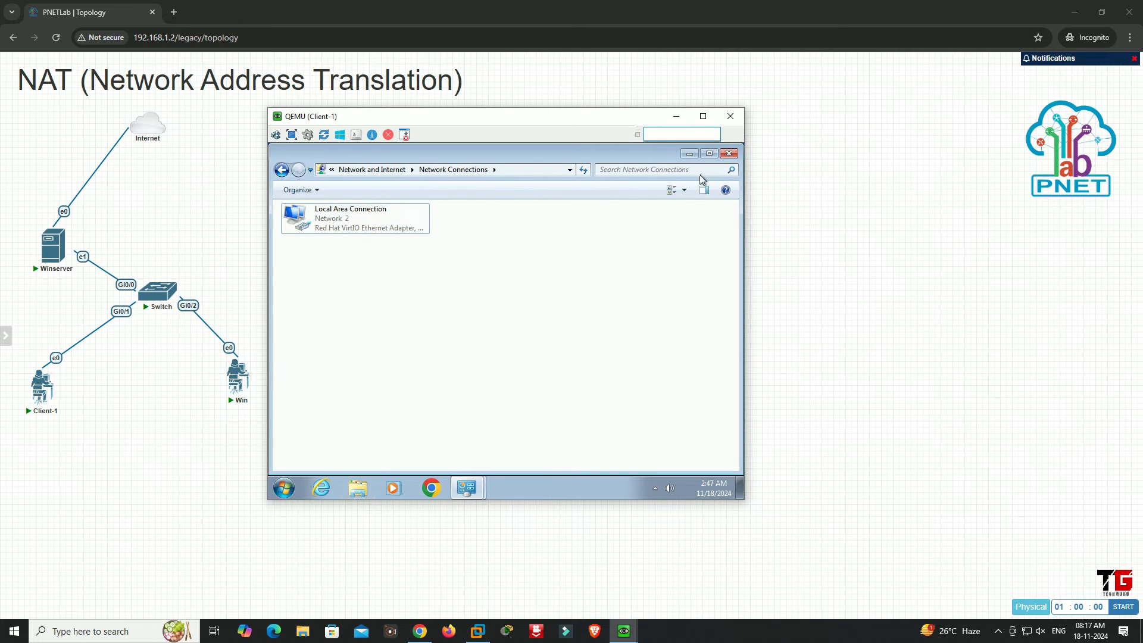
left_click(726, 156)
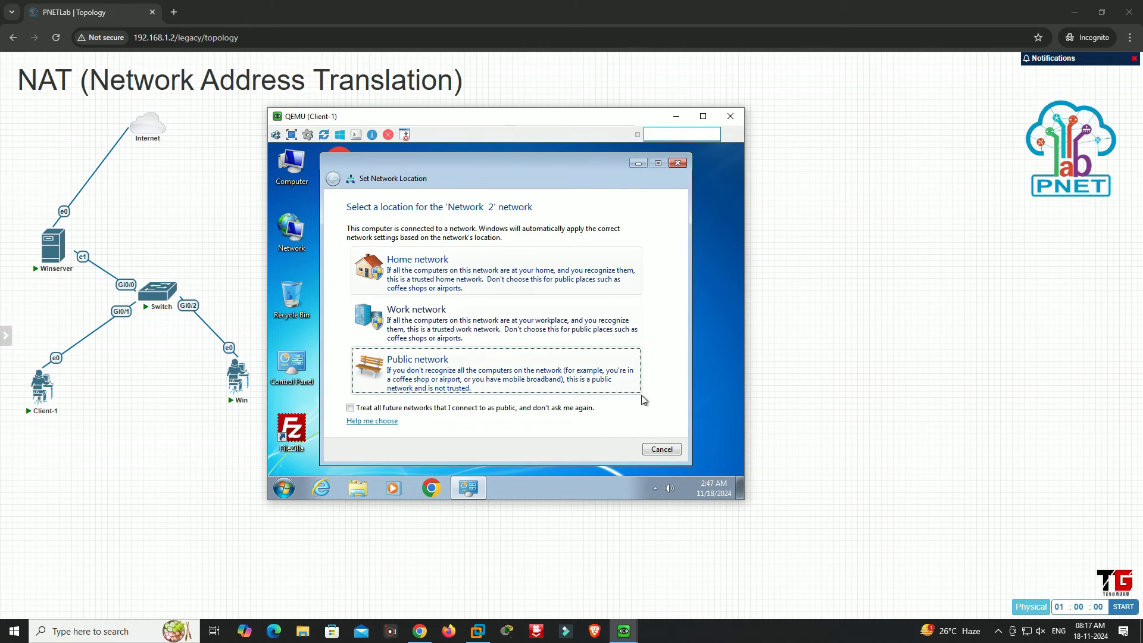
left_click(663, 450)
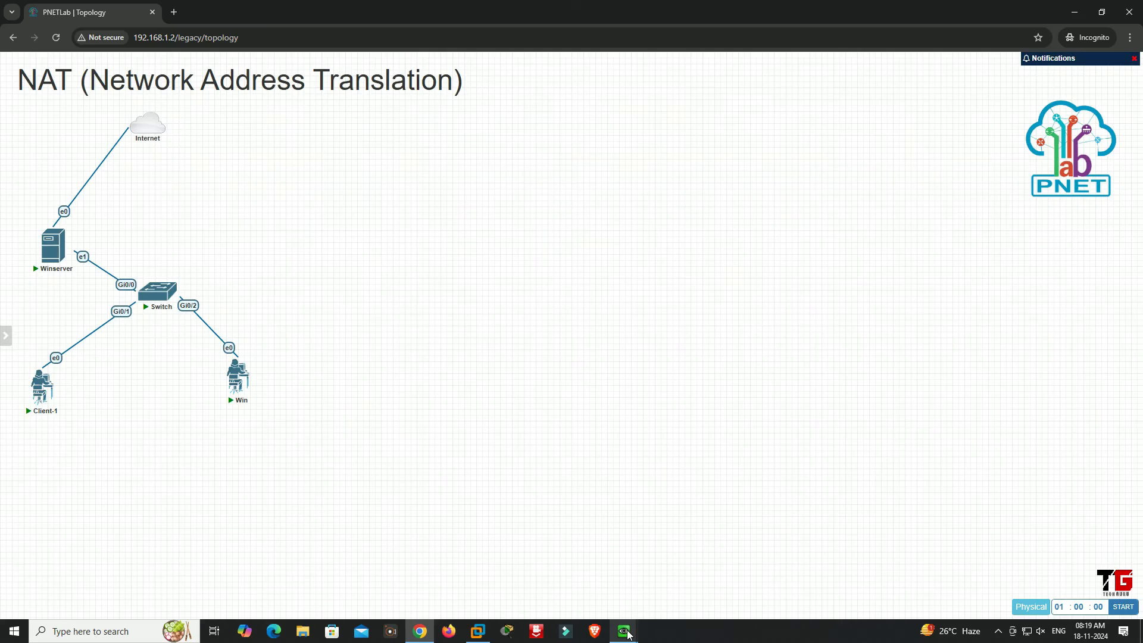
Switch to the Winserver console and open the Windows Defender Firewall settings from Server Manager's Local Server properties, maximizing the Windows Security window
mouse_move(624, 631)
left_click(584, 595)
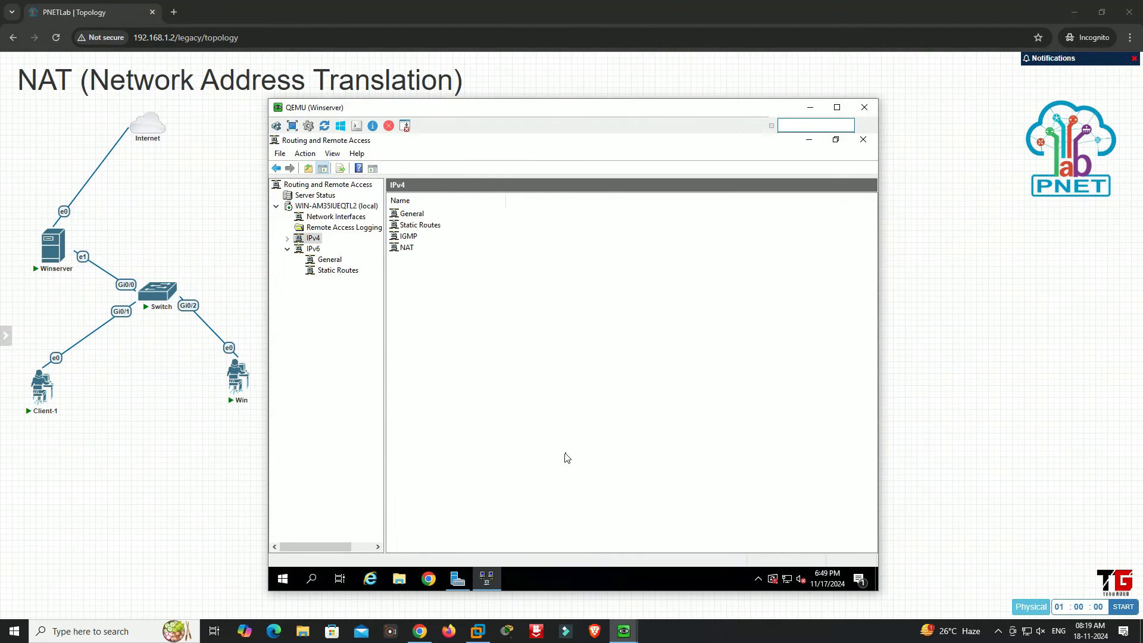
left_click(458, 578)
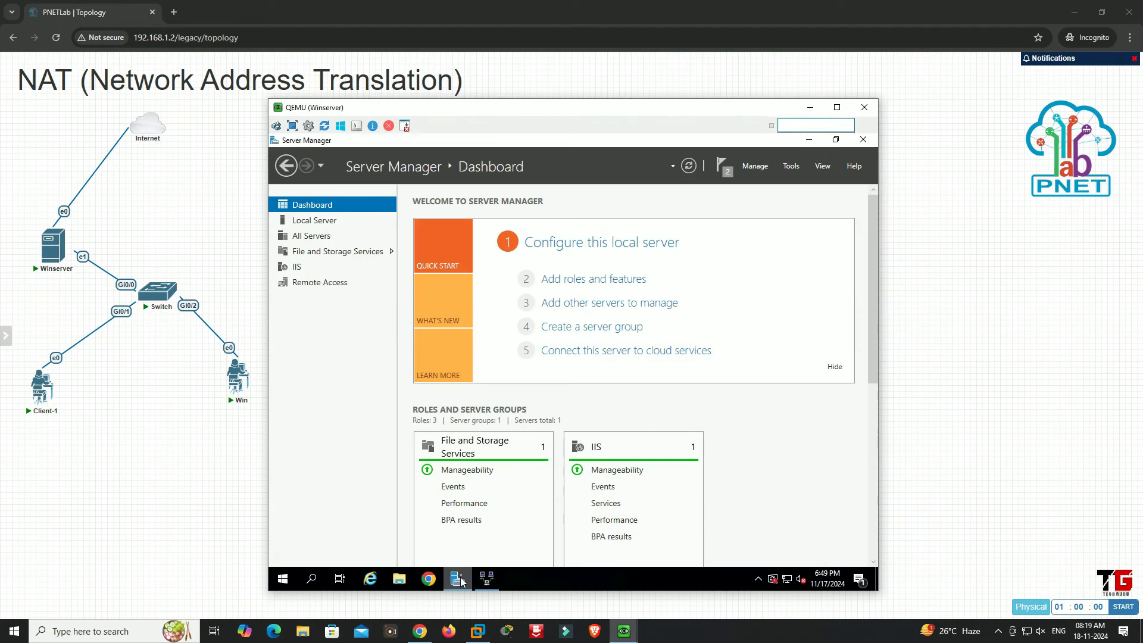
left_click(574, 246)
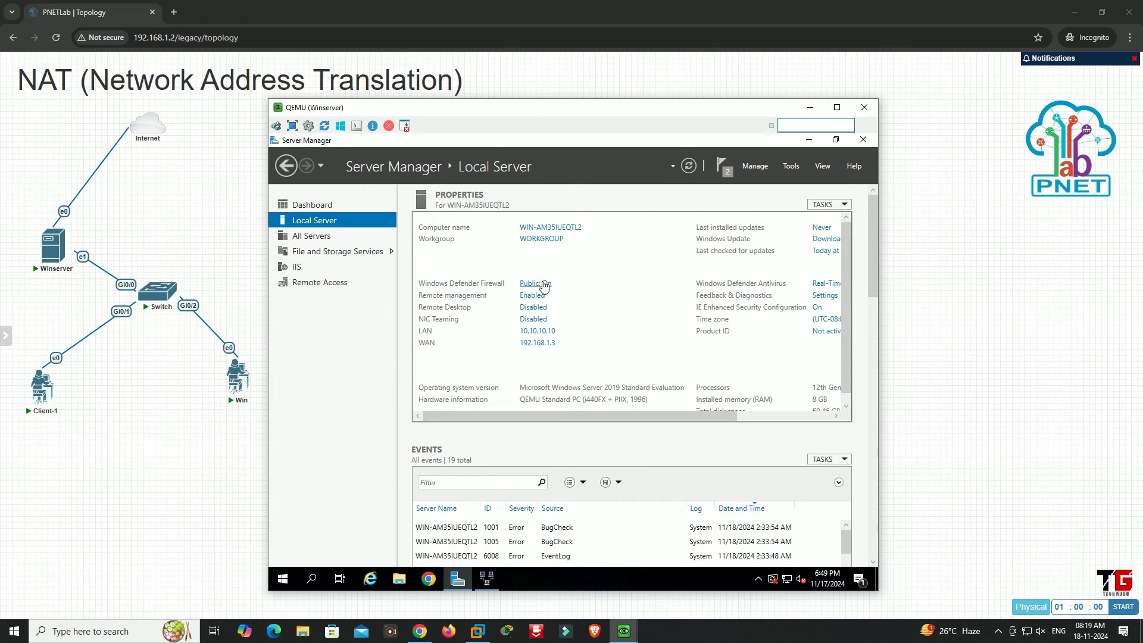
left_click(544, 284)
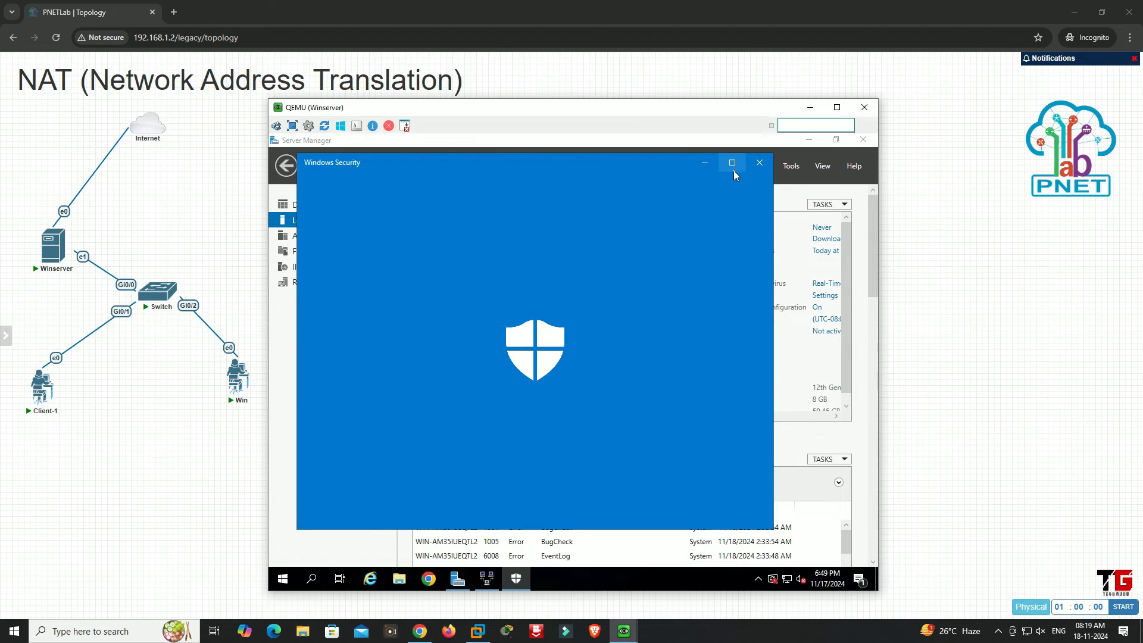
left_click(733, 163)
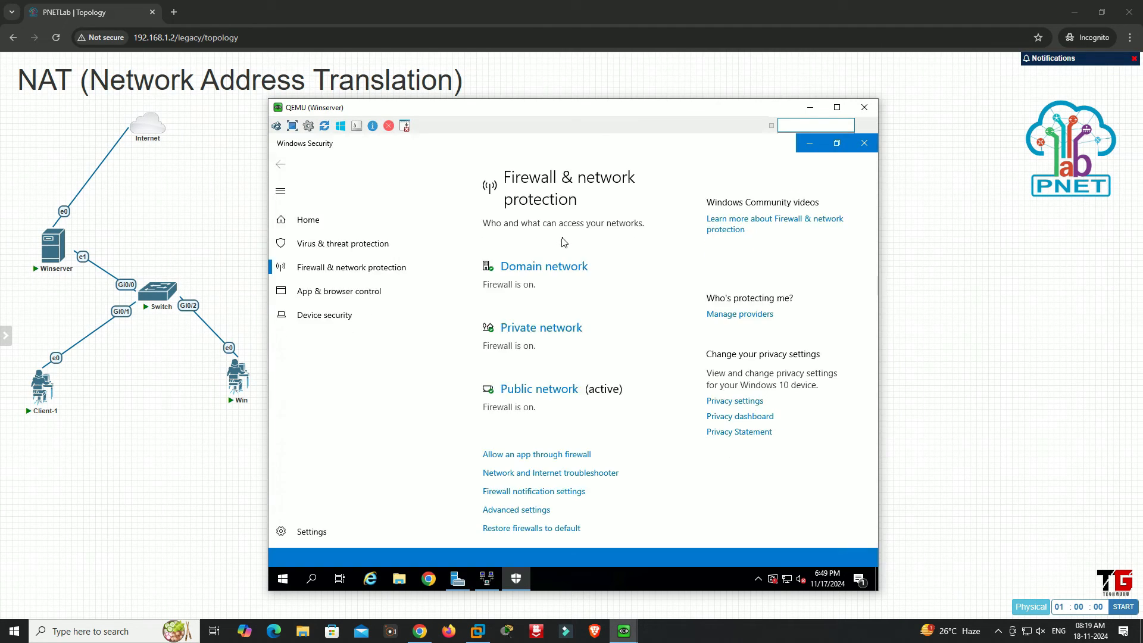
Turn off Windows Defender Firewall for the domain network and the private network on Winserver
left_click(545, 268)
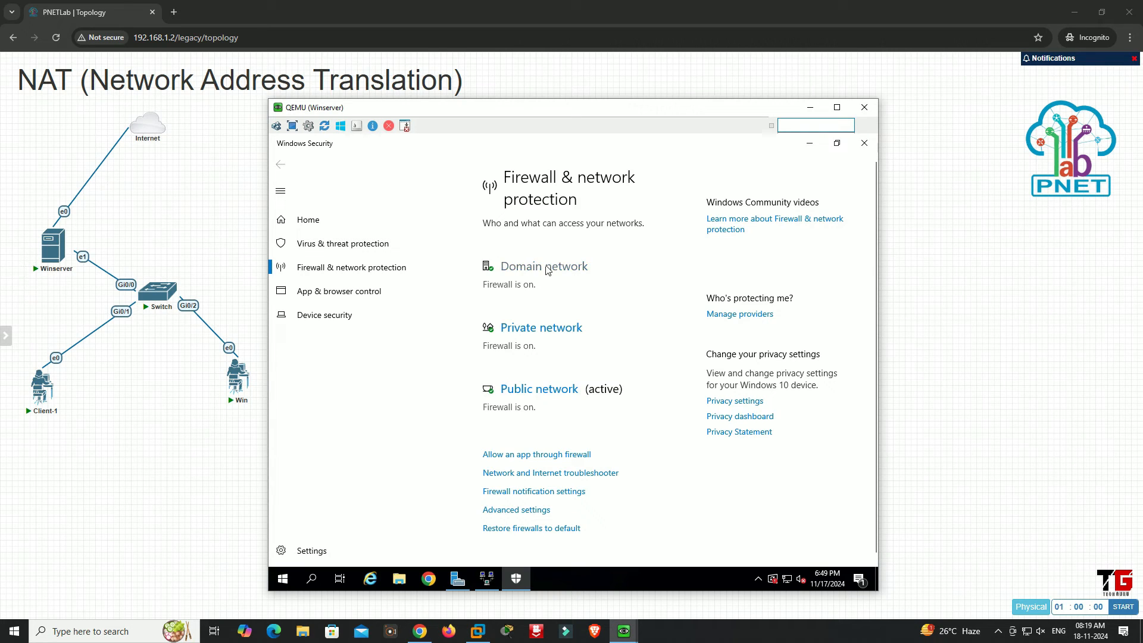
left_click(494, 390)
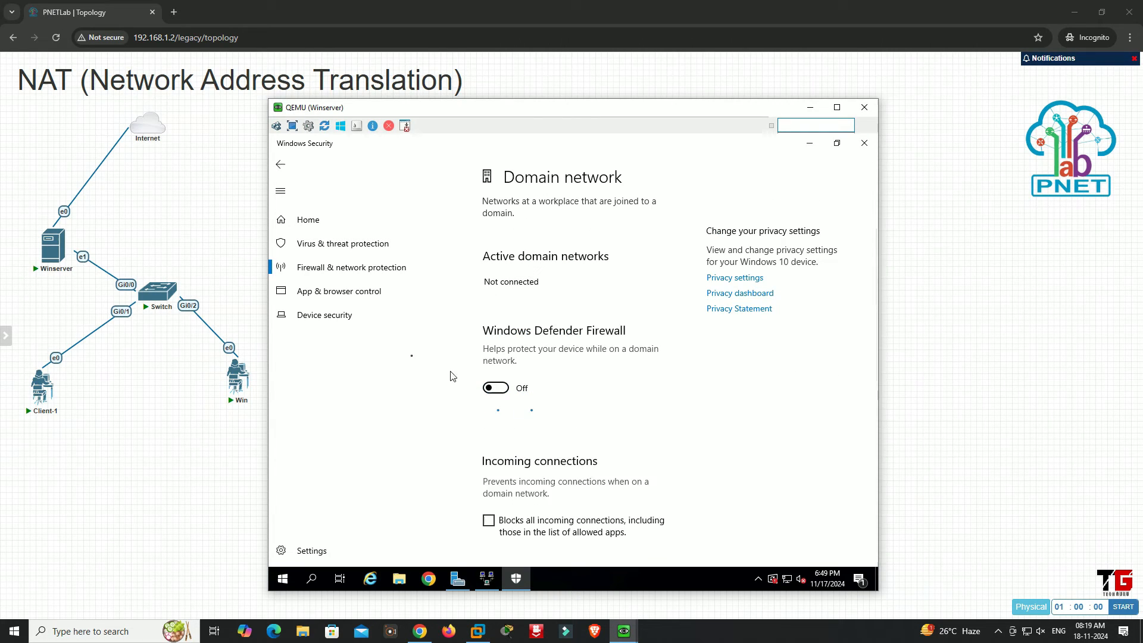
left_click(280, 165)
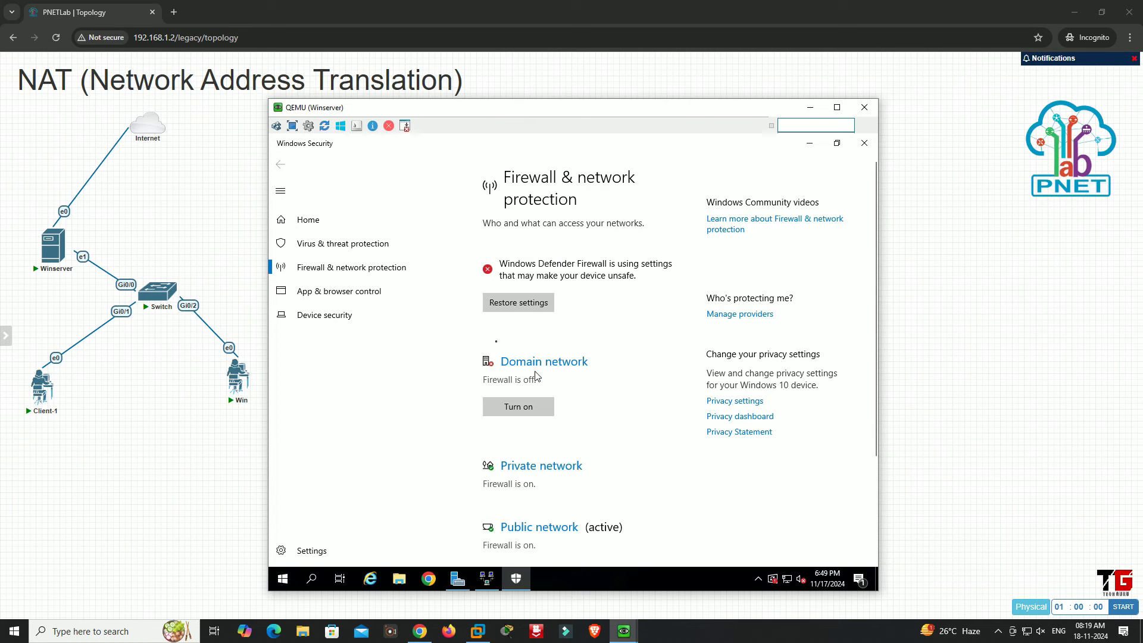
left_click(535, 469)
left_click(496, 400)
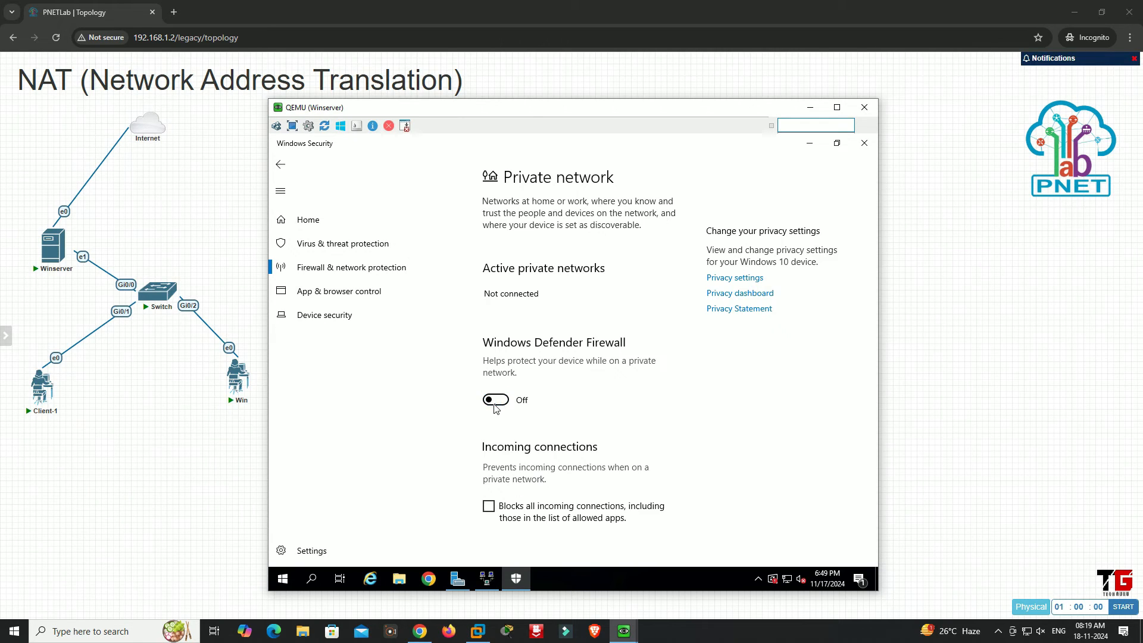
left_click(280, 164)
Turn off Windows Defender Firewall for the active public network on Winserver
scroll(587, 438, "down", 3)
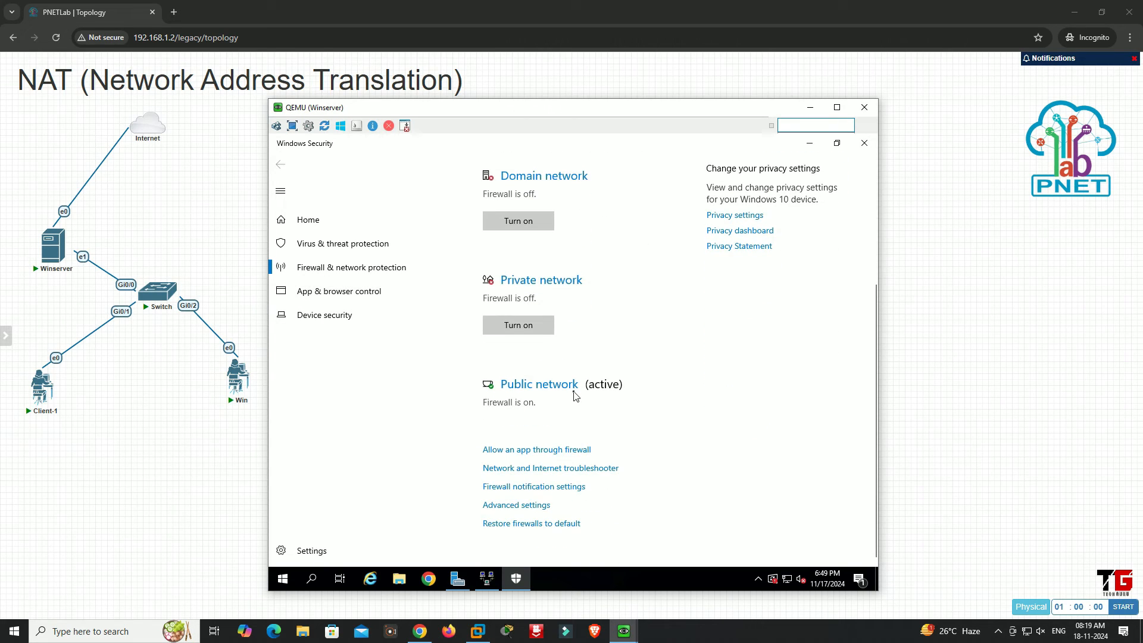
left_click(575, 389)
left_click(494, 424)
left_click(278, 165)
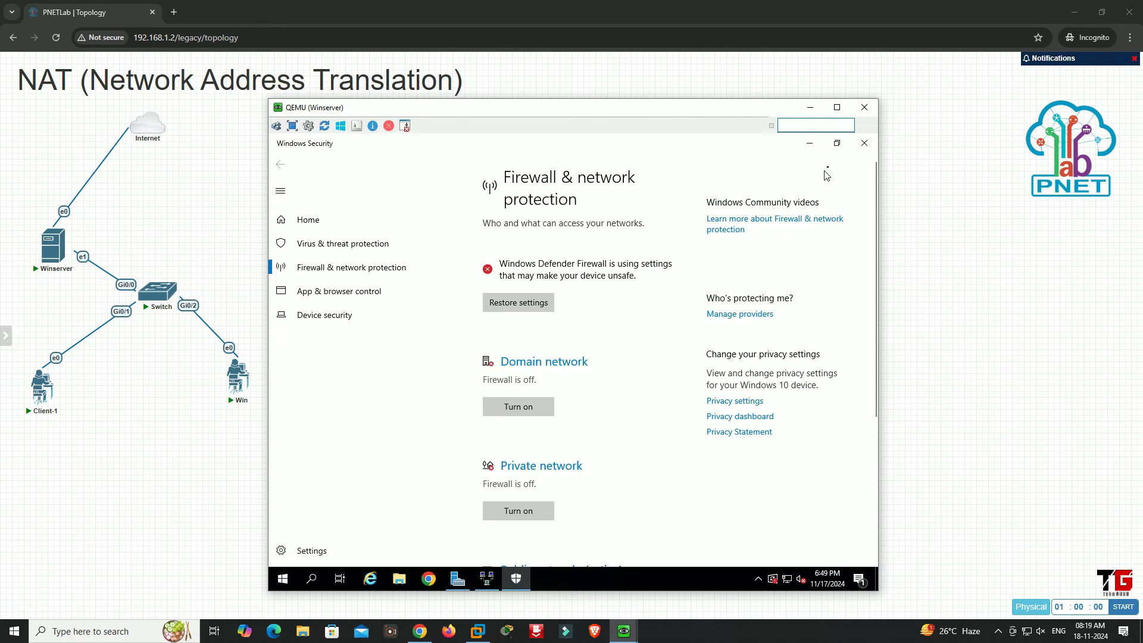
Close Windows Security, refresh the Local Server properties to check the firewall state, and minimize the Winserver console
left_click(864, 143)
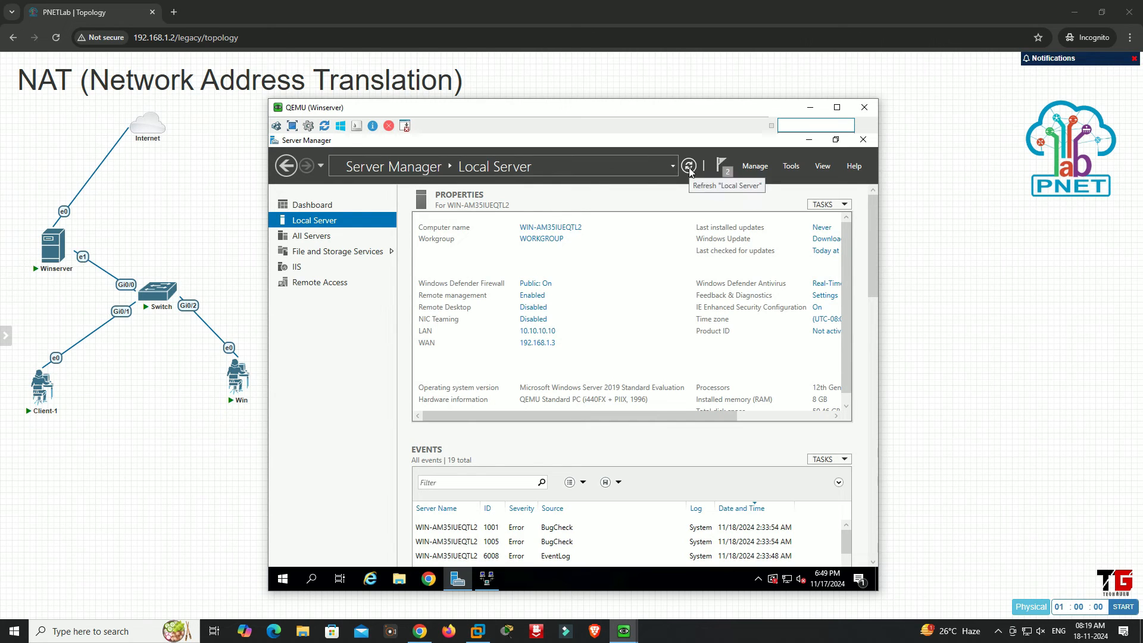
left_click(689, 168)
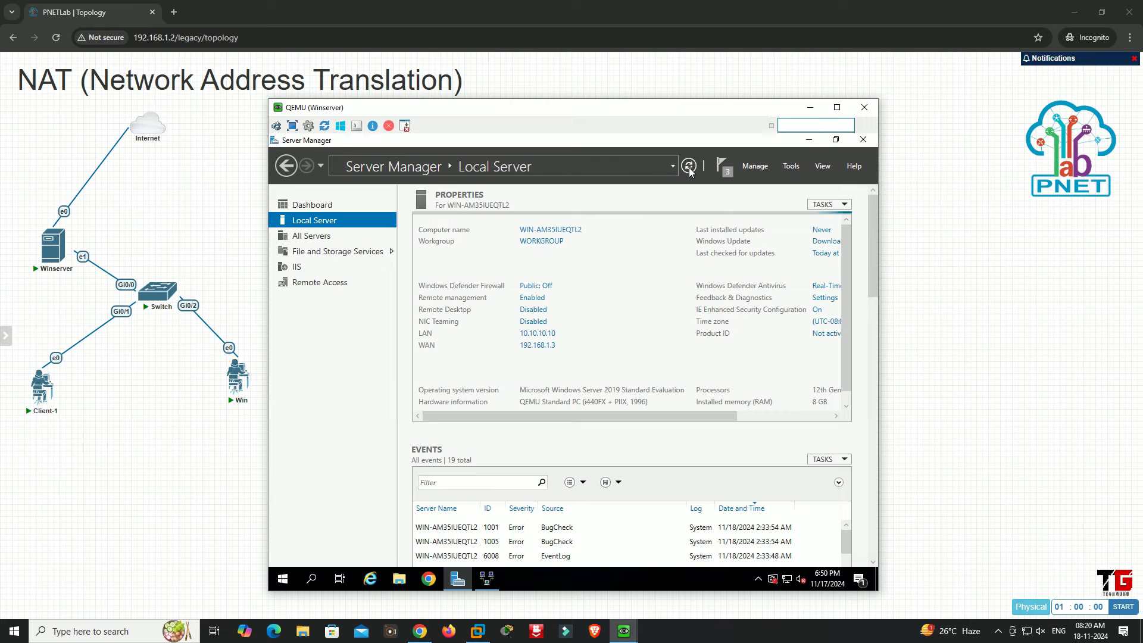
left_click(810, 108)
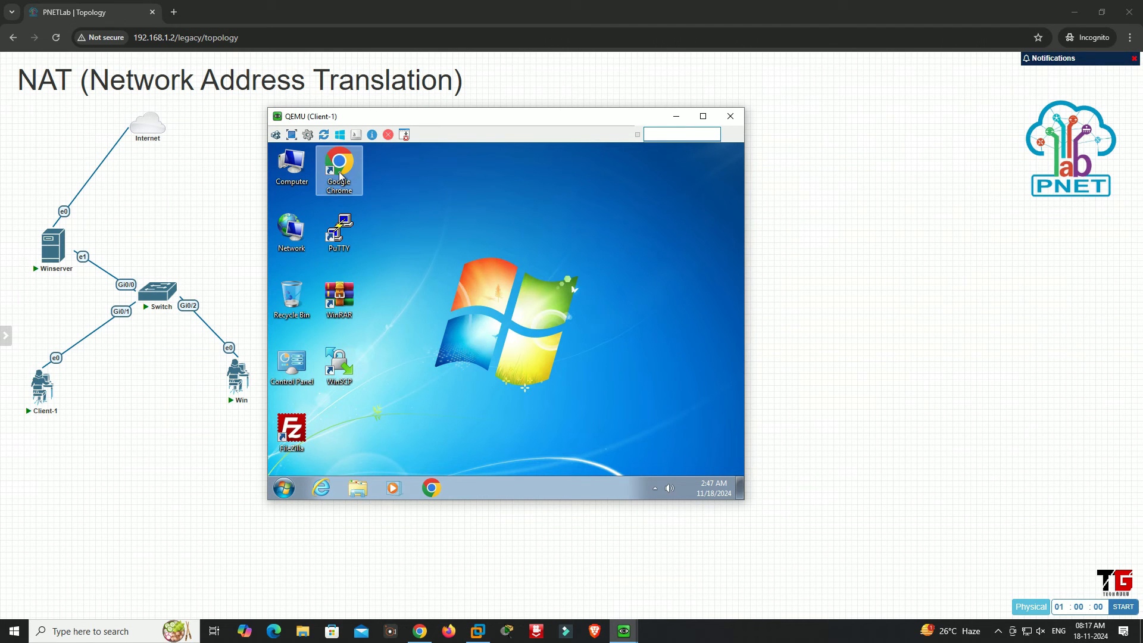
Launch Google Chrome on Client-1 and load youtube.com to test Internet access
left_click(341, 173)
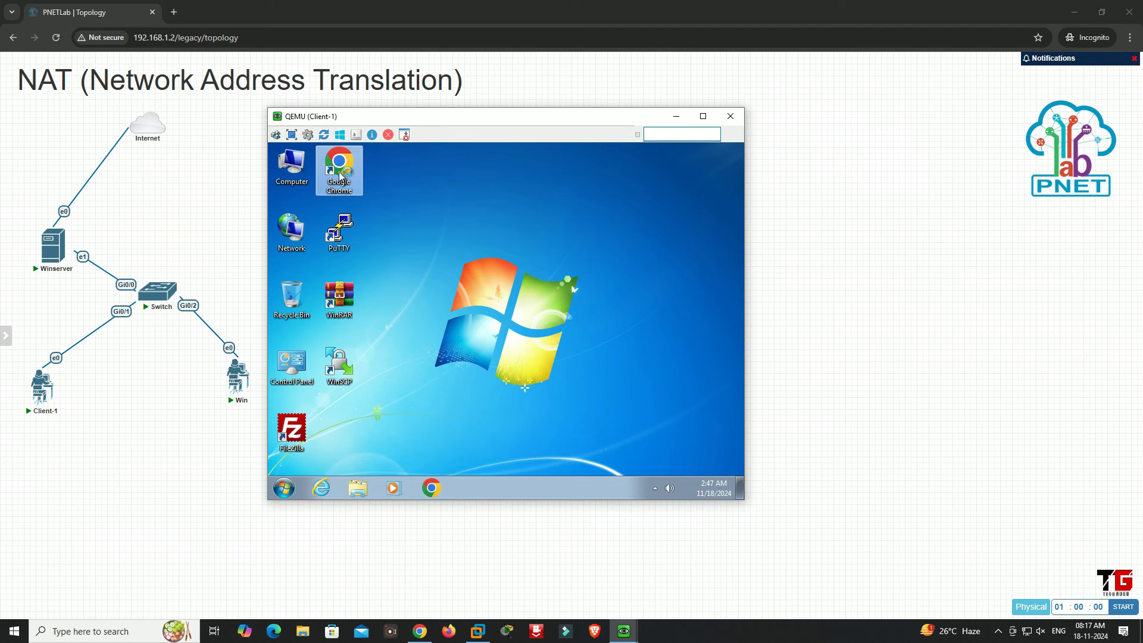
left_click(502, 170)
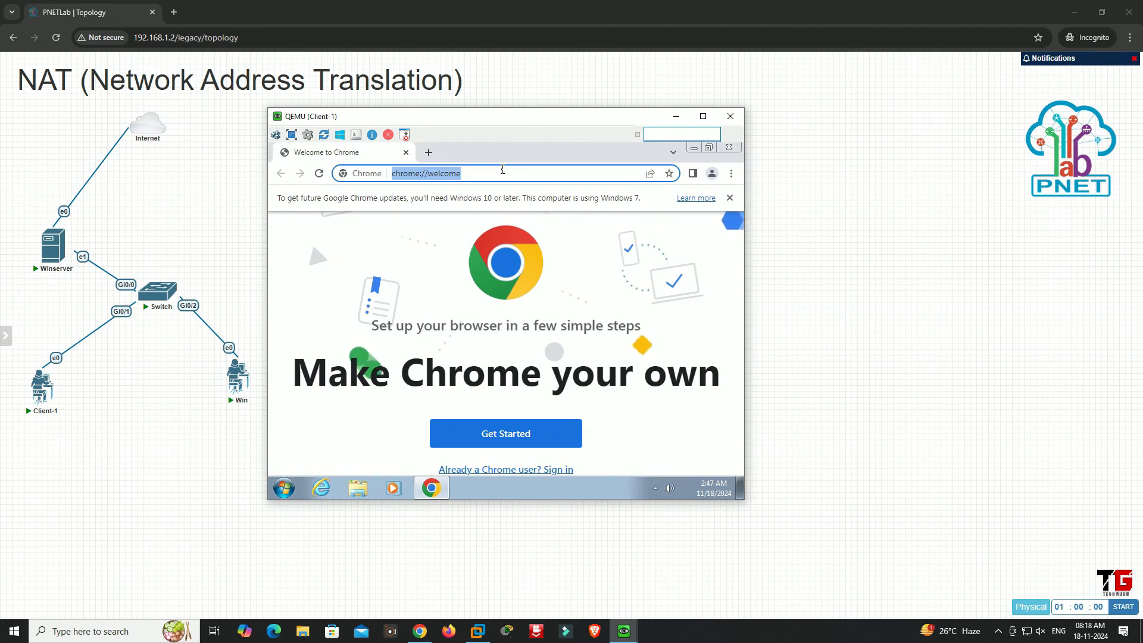
type("youtube.com")
key("Return")
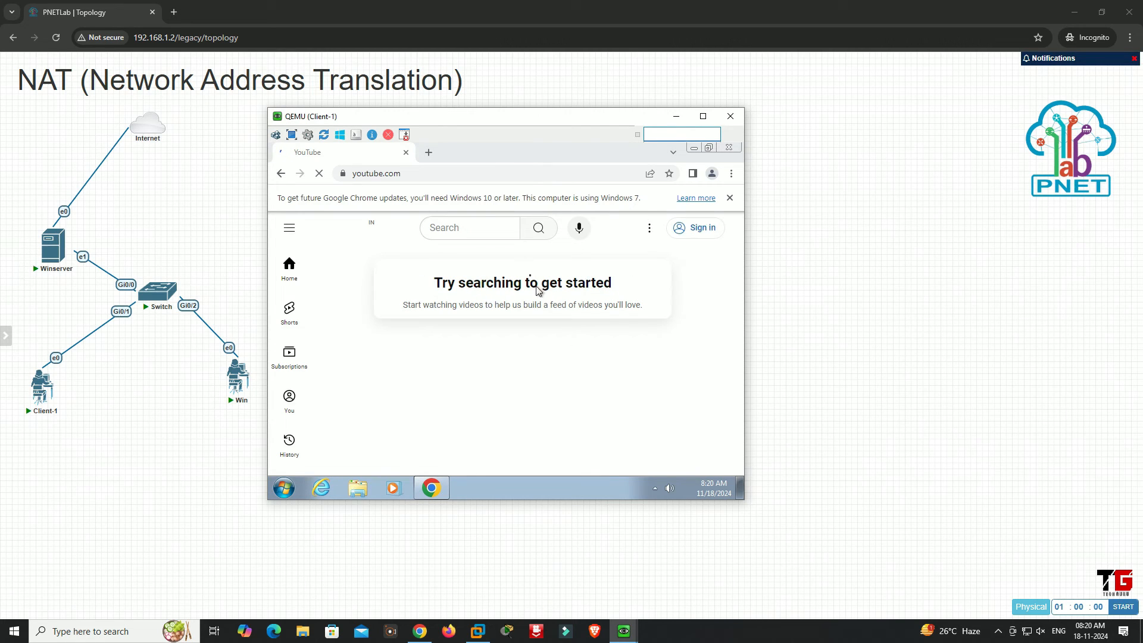
Search YouTube for "tech guru" followed by the channel owner's full name
left_click(466, 227)
type("tech")
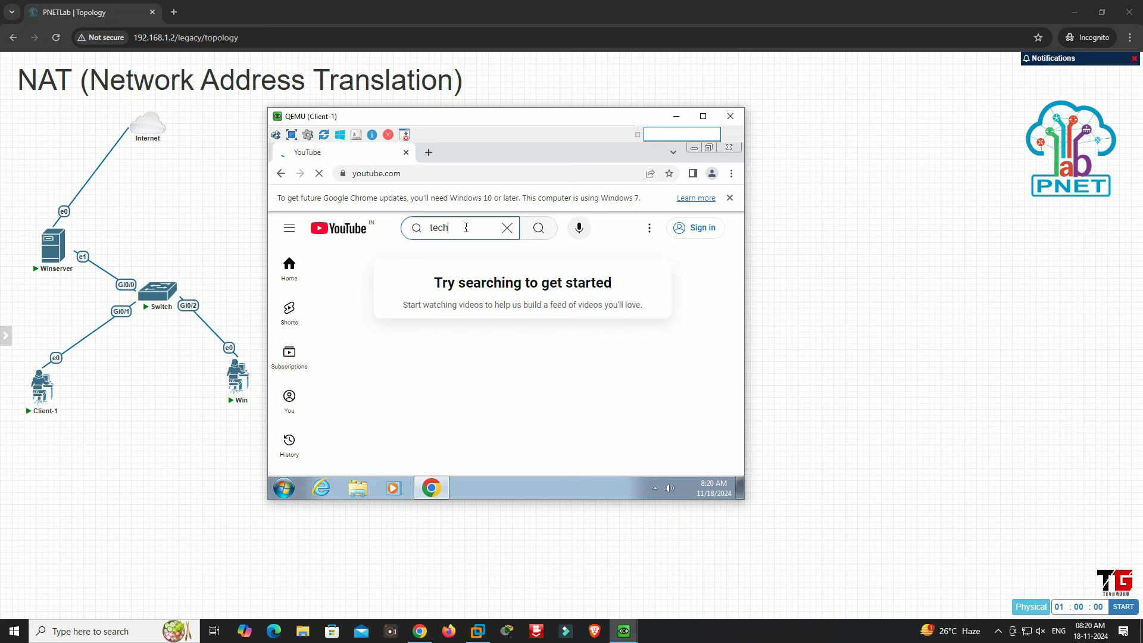
type(" guru")
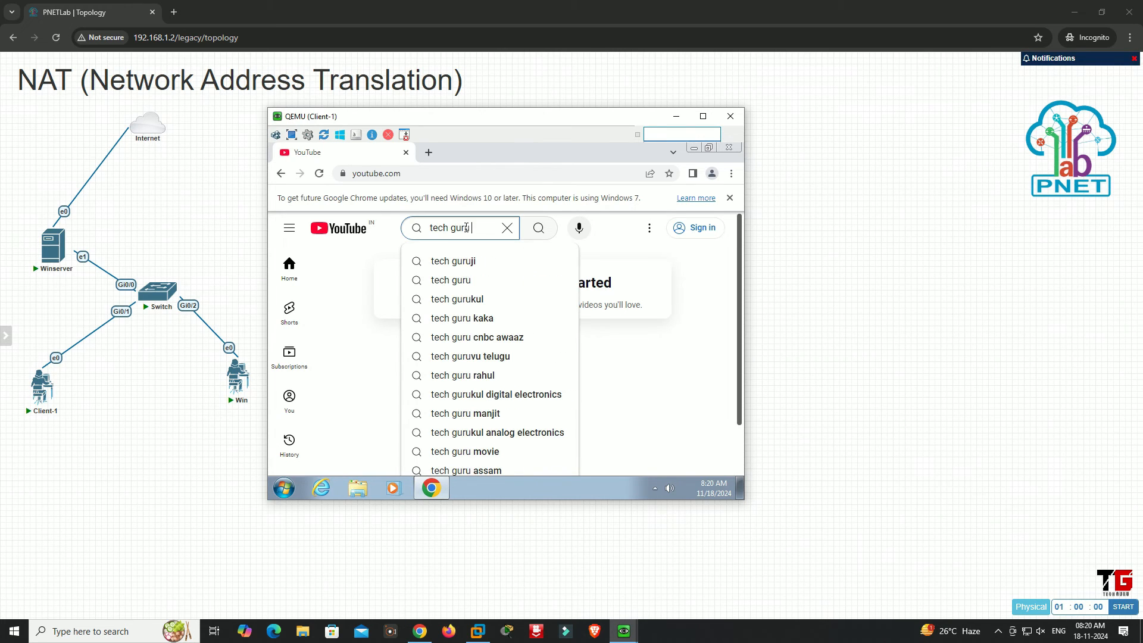
type(" deepak sood")
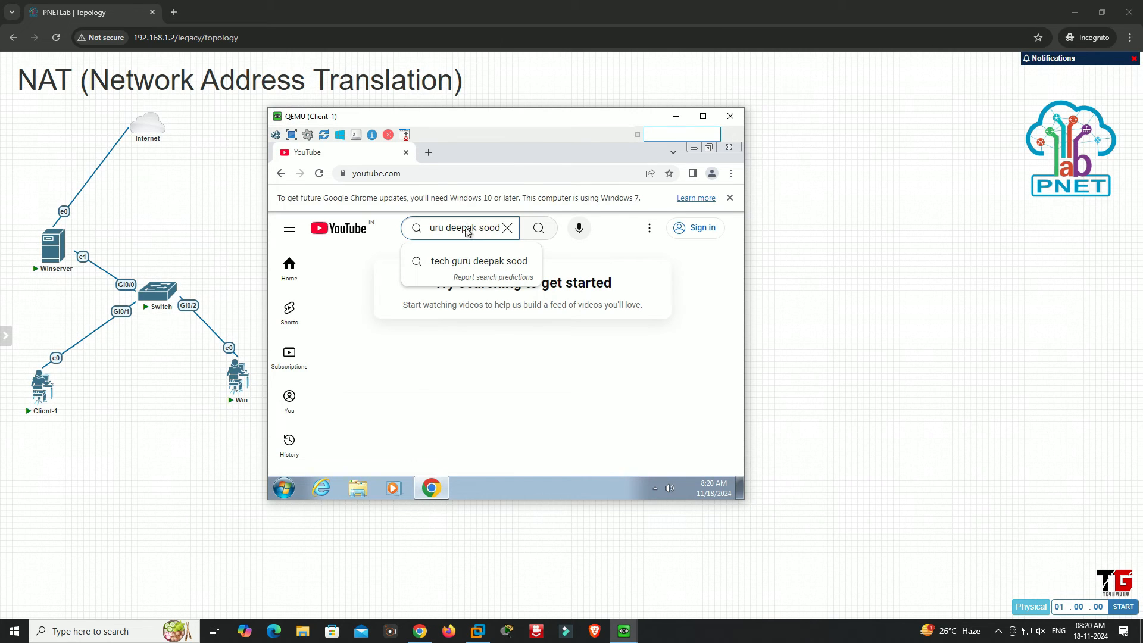
key("Return")
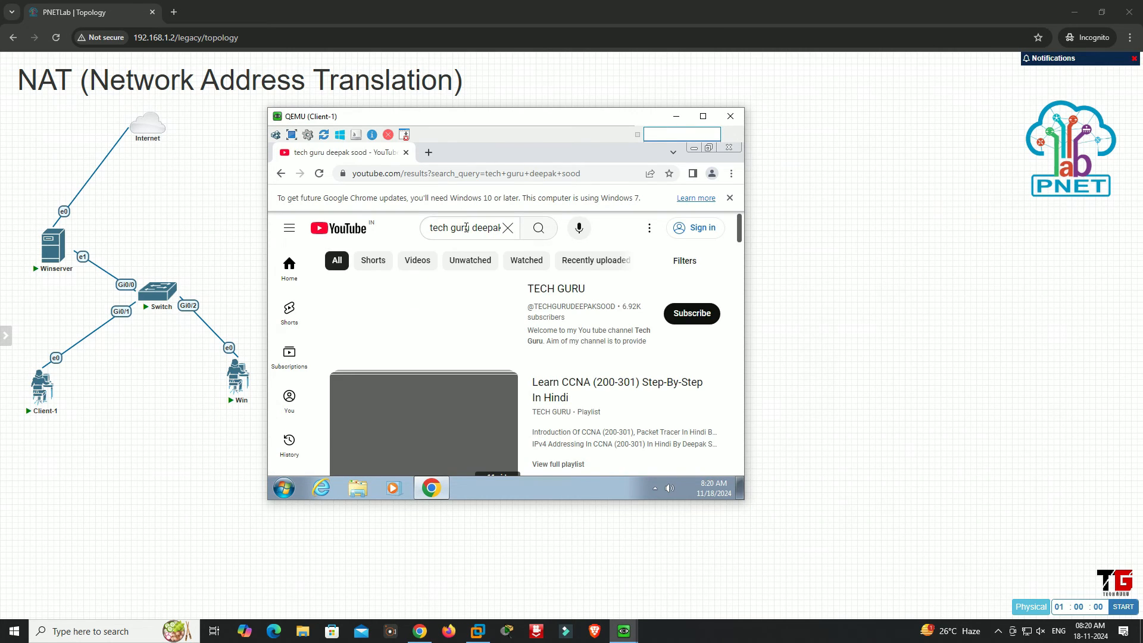
Open the TECH GURU channel, look through its videos, and minimize the Client-1 console
left_click(569, 291)
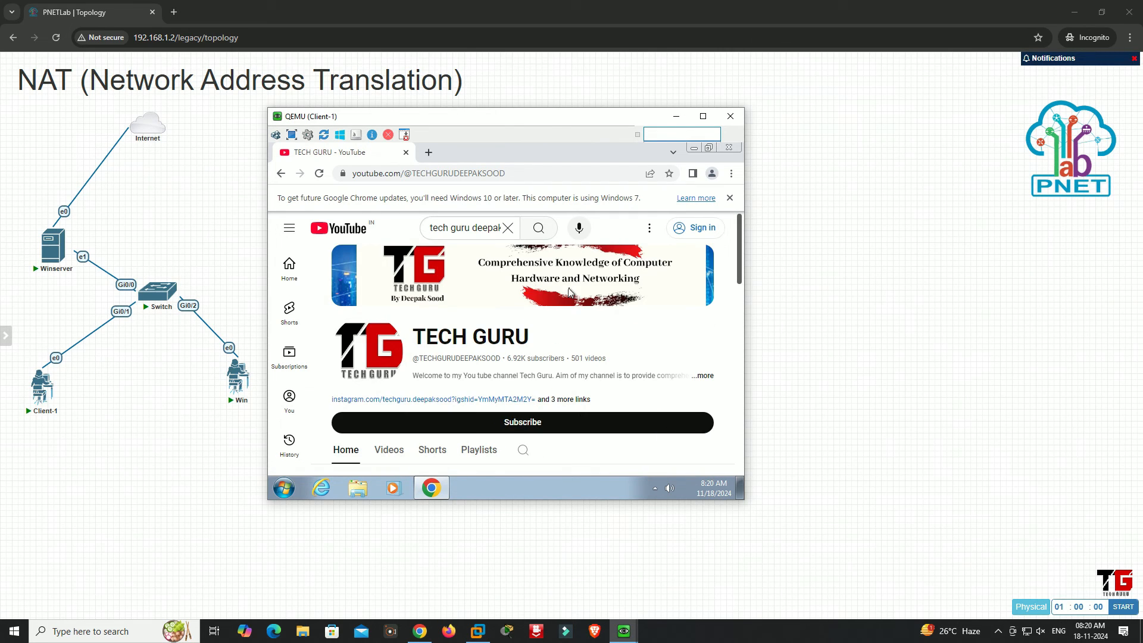
scroll(570, 309, "down", 3)
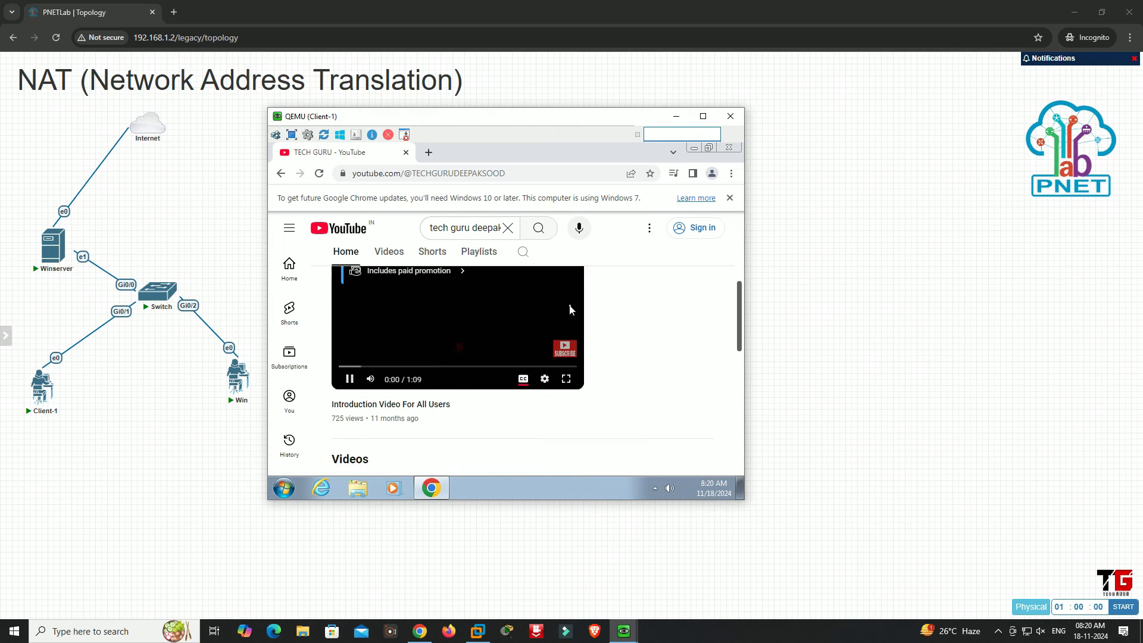
scroll(570, 310, "down", 2)
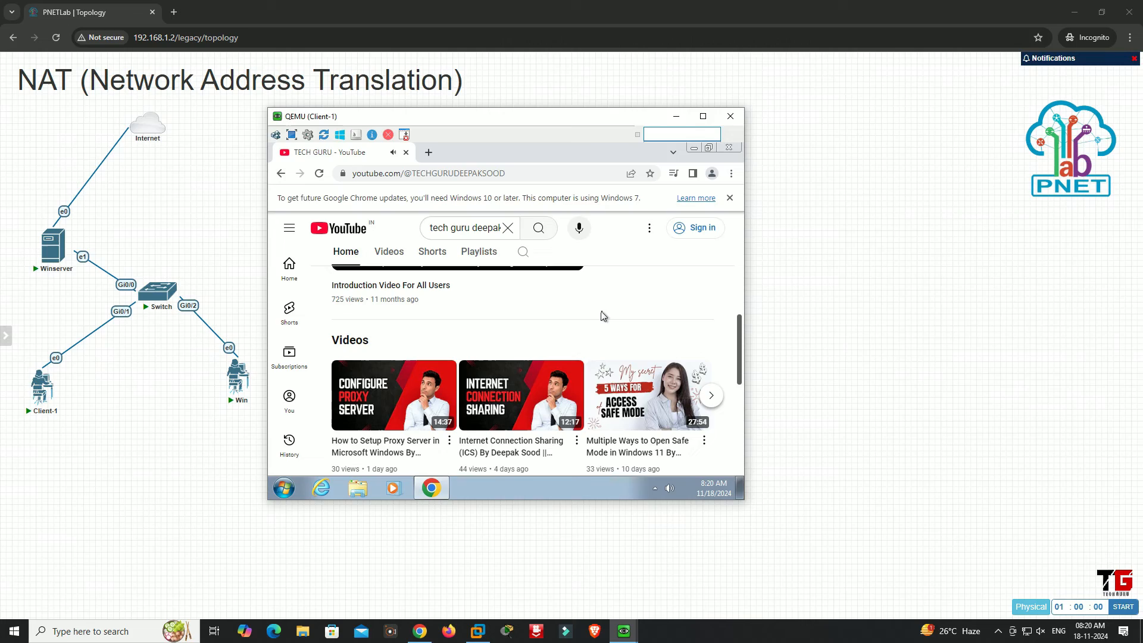
left_click(681, 122)
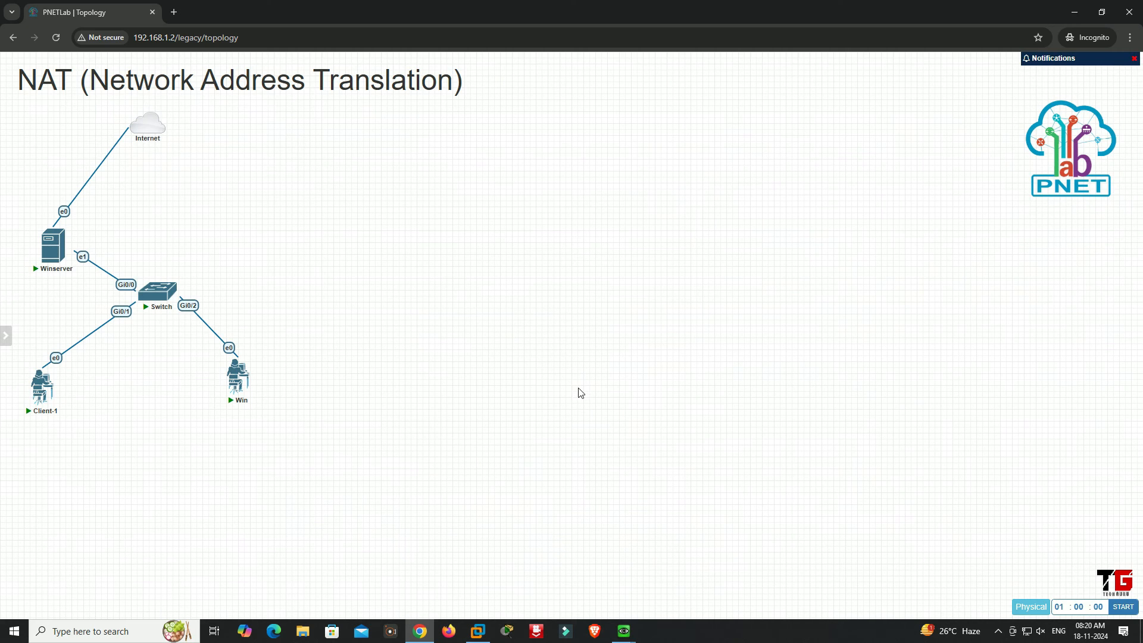
Open the Win node's console through ultravnc_wrapper, postpone the Windows restart, and reposition the console window
left_click(237, 378)
left_click(592, 127)
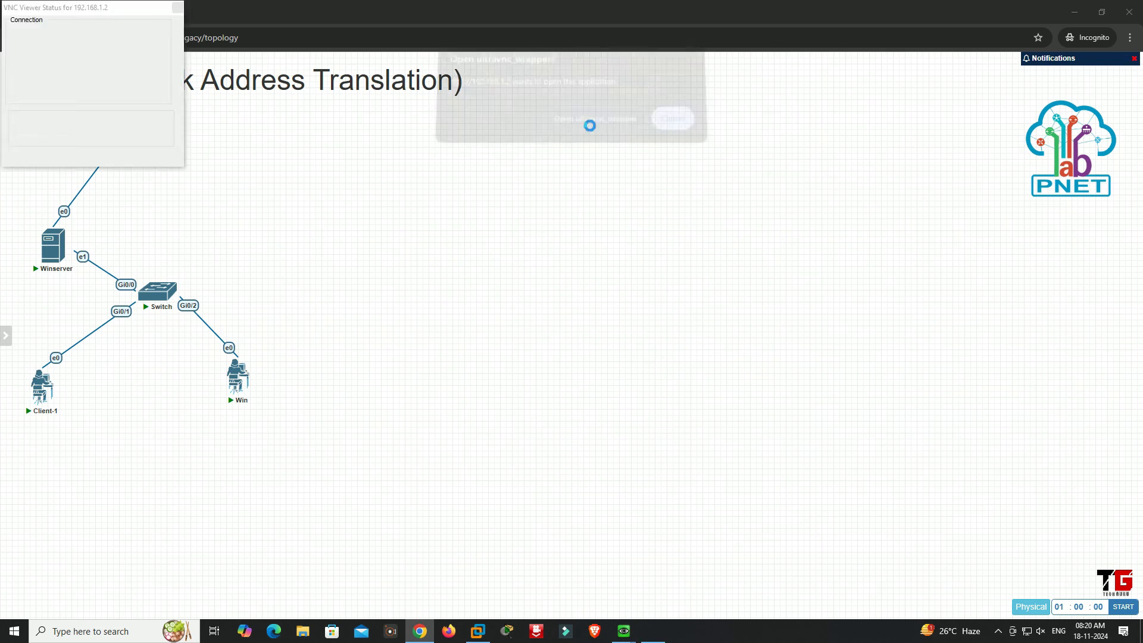
left_click(646, 350)
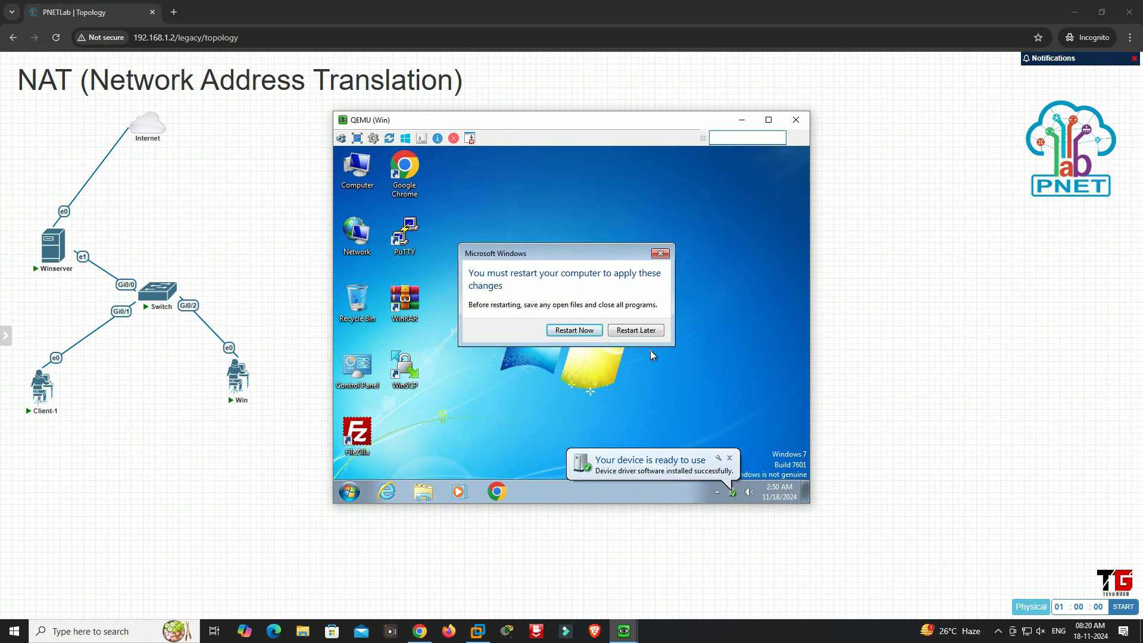
left_click(655, 331)
left_click_drag(446, 120, 387, 123)
Open the Local Area Connection properties on Win and disable Internet Protocol Version 6 (TCP/IPv6)
left_click(296, 238)
right_click(293, 236)
left_click(328, 322)
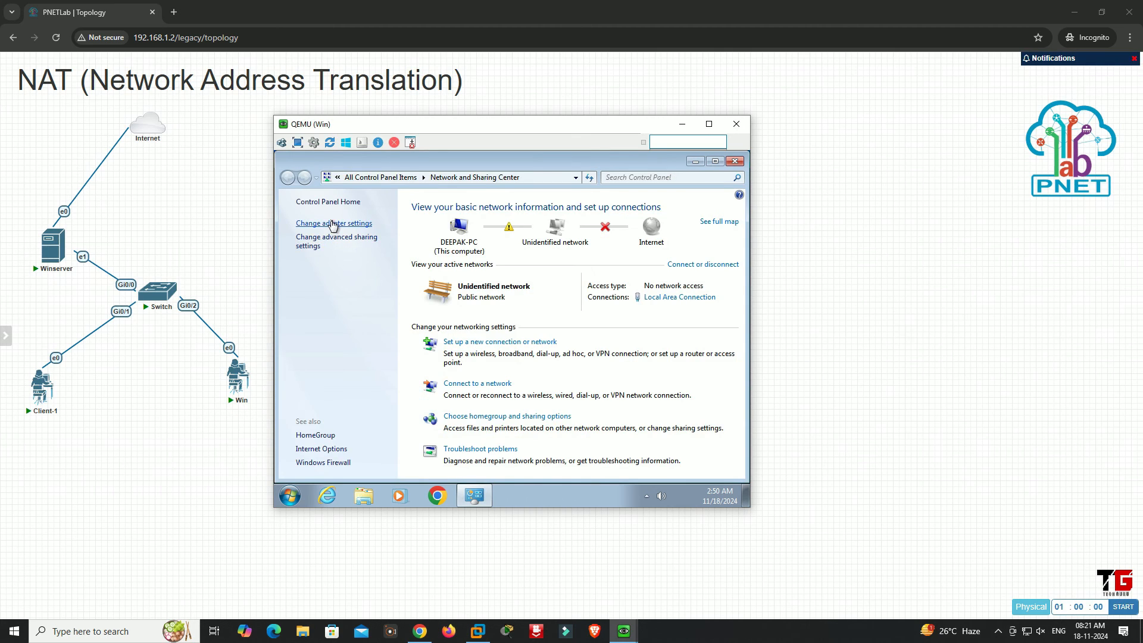
left_click(331, 224)
left_click(330, 223)
right_click(331, 221)
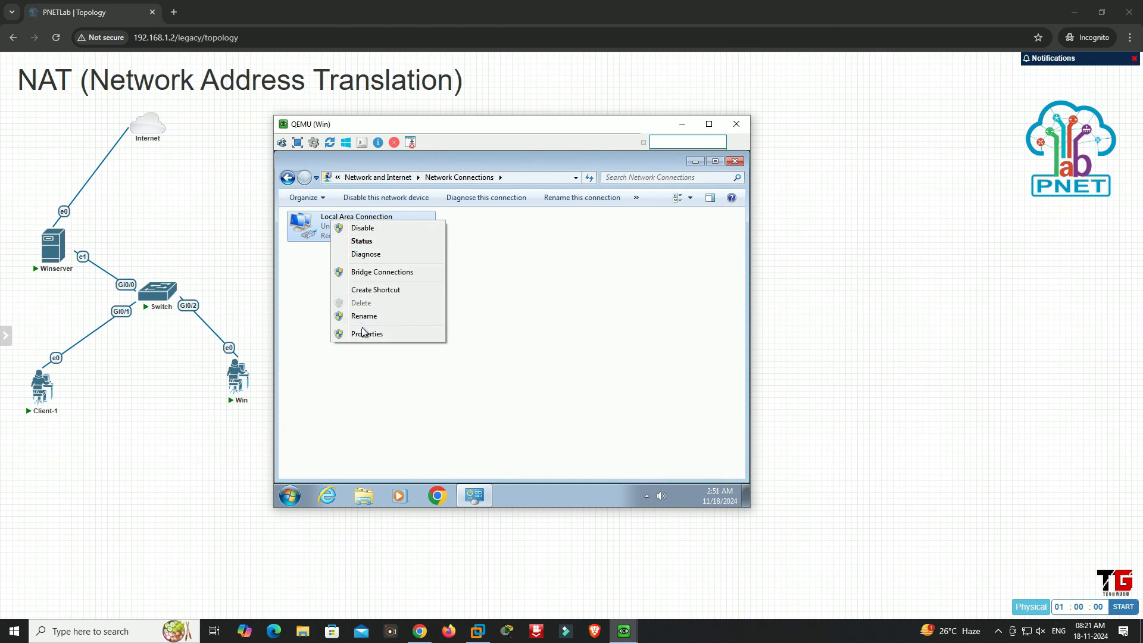
left_click(366, 333)
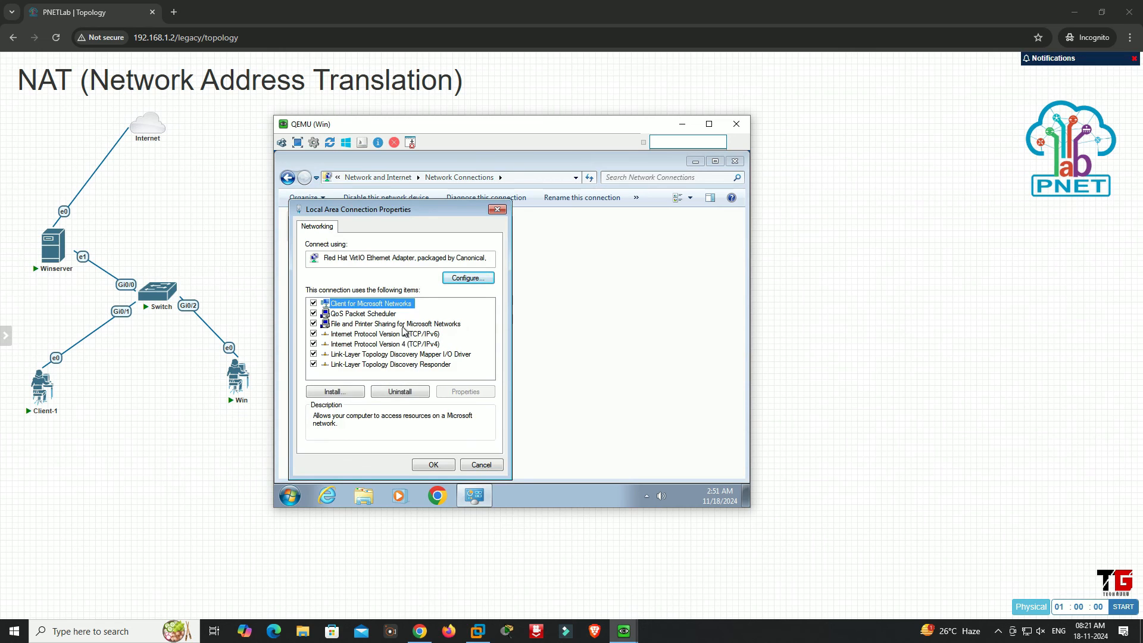
left_click(314, 334)
Set the connection's static IPv4 address to 10.0.0.2 with subnet mask 255.0.0.0, and enter the default gateway and preferred DNS server
left_click(346, 345)
left_click(466, 392)
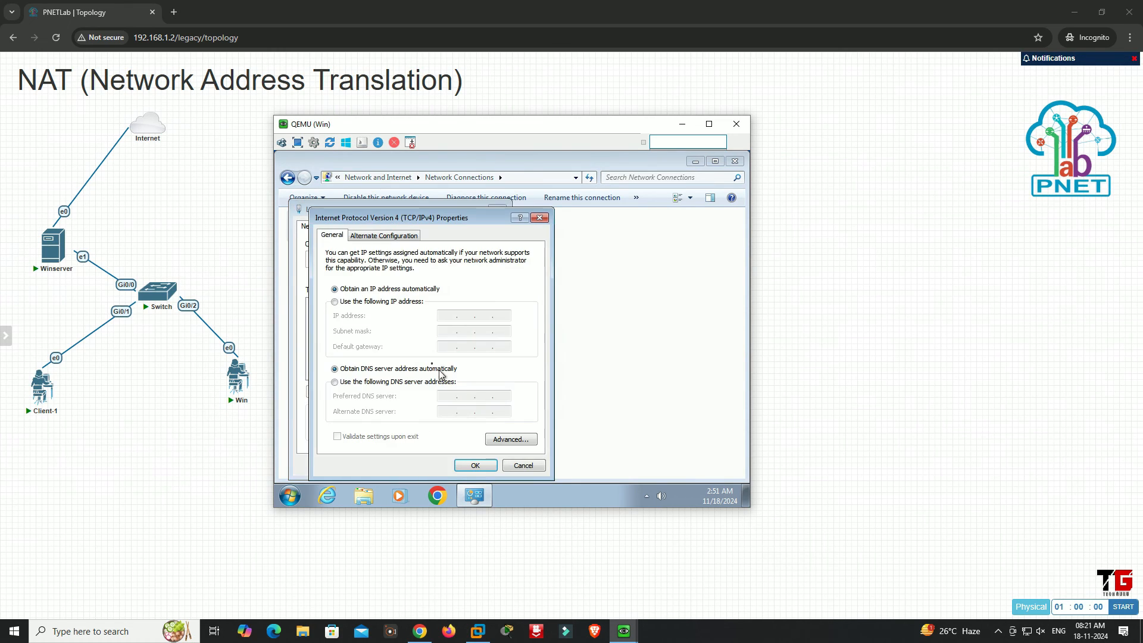
left_click(370, 304)
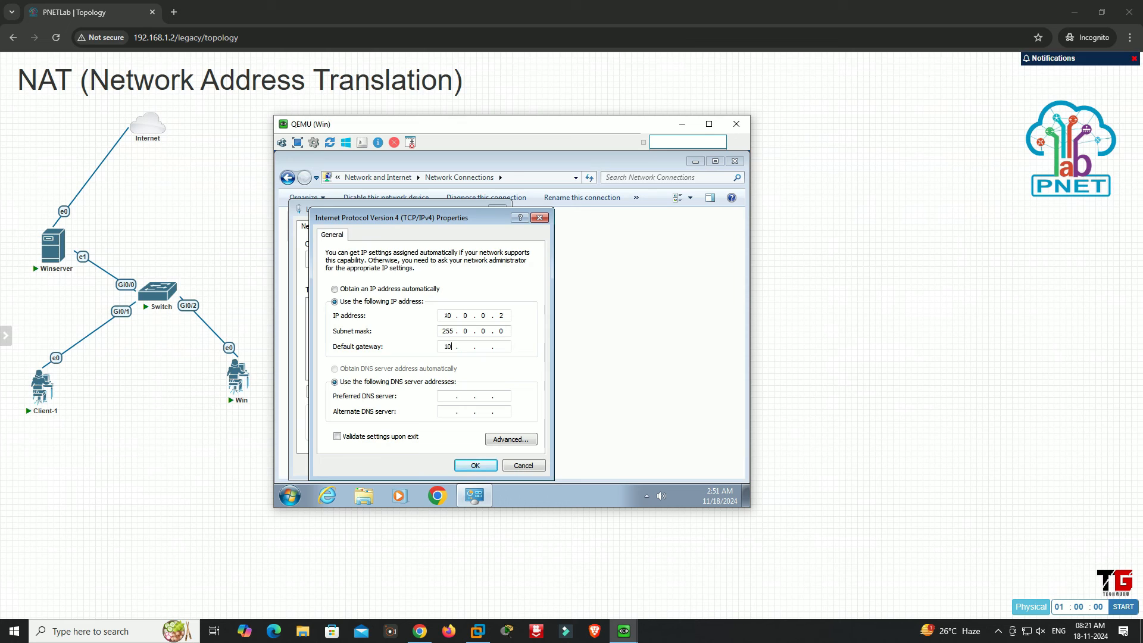
key("Tab")
key("Tab")
left_click(482, 466)
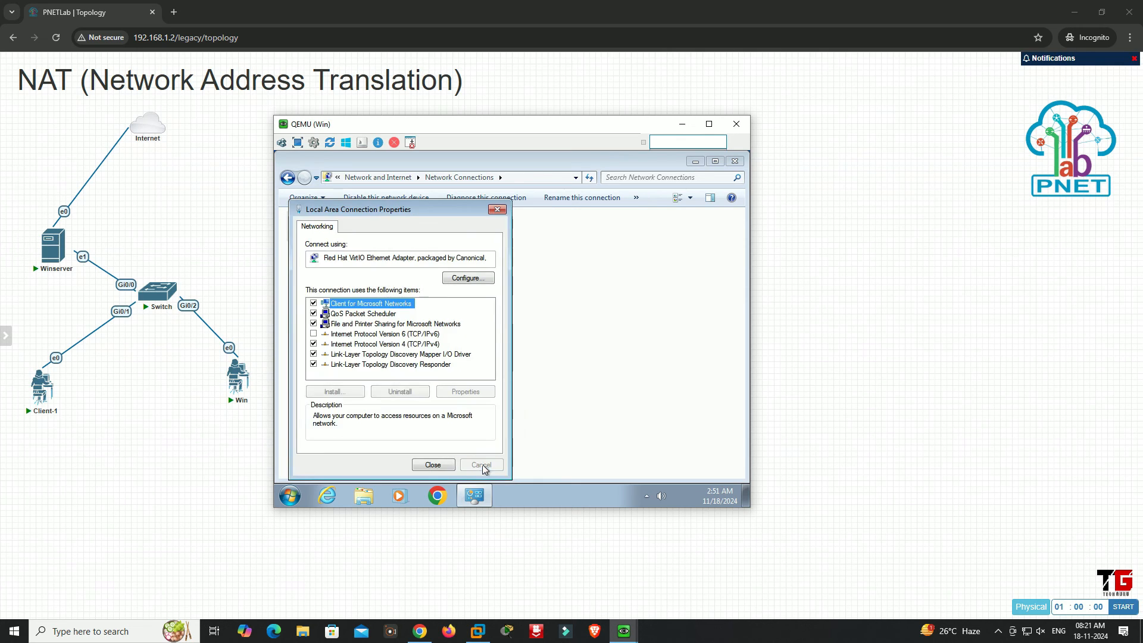
left_click(445, 466)
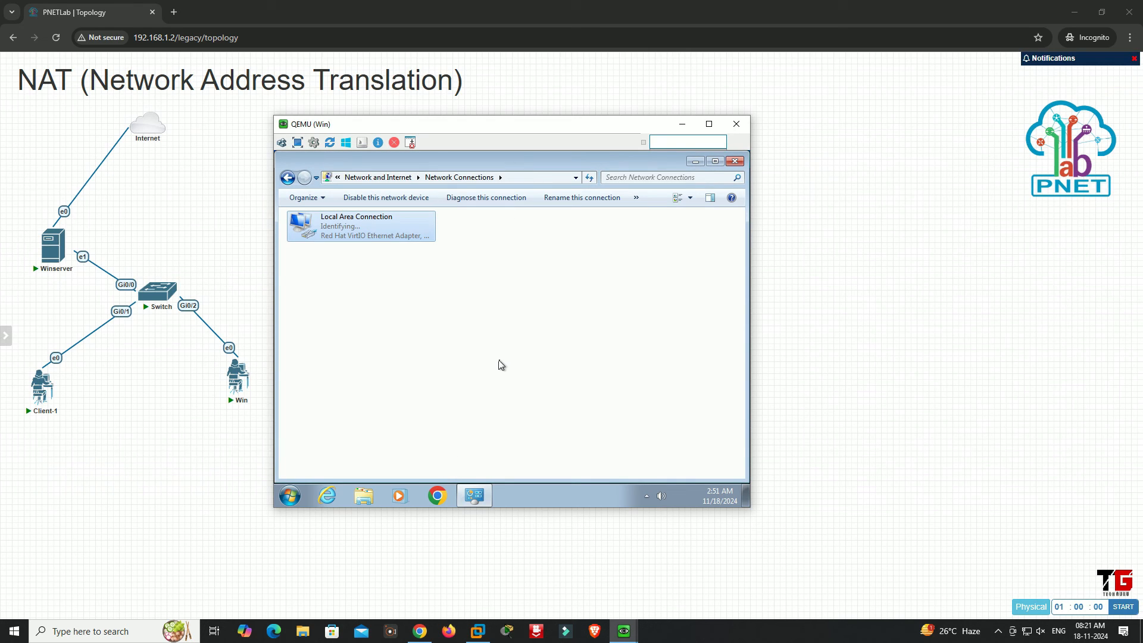
Review the Local Area Connection's IPv4 address, gateway and DNS settings in its connection details
double_click(364, 233)
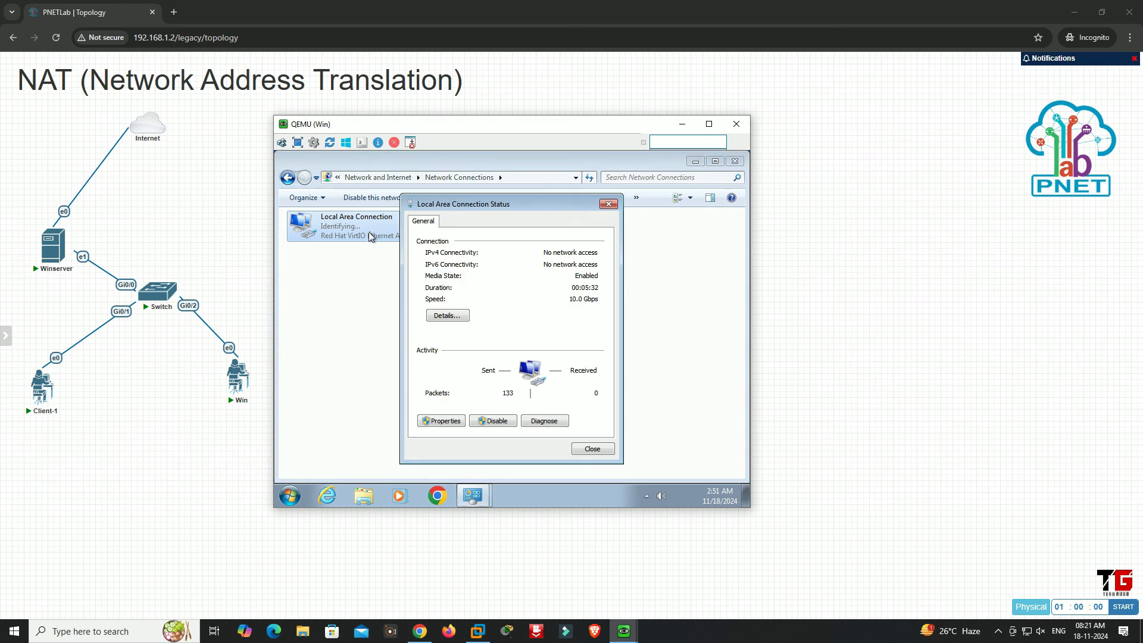
left_click(467, 319)
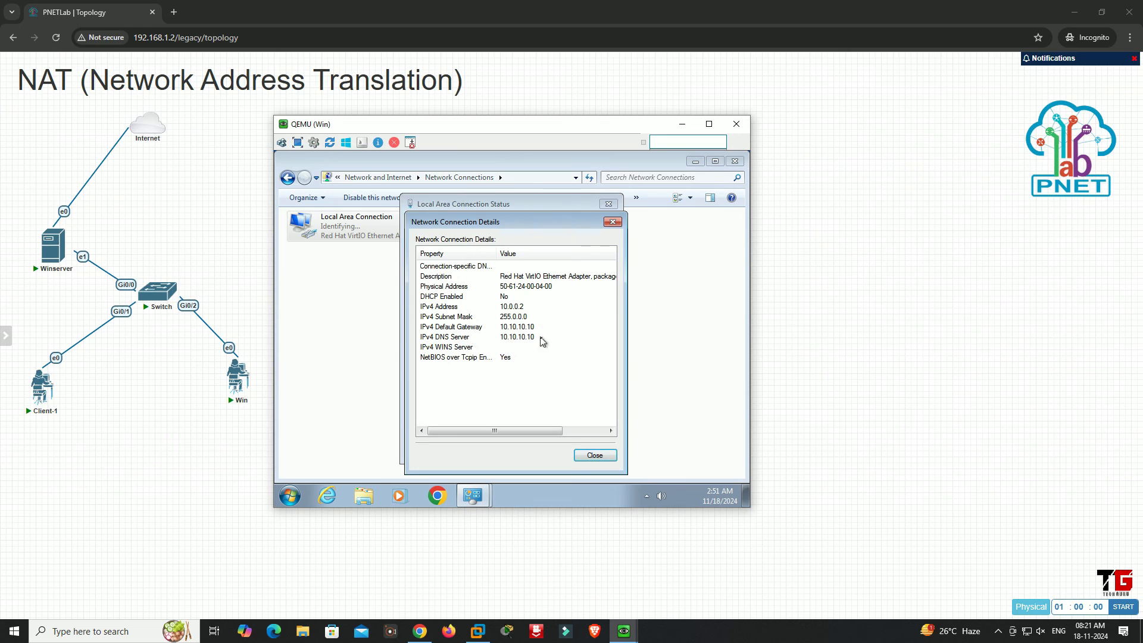
left_click(595, 456)
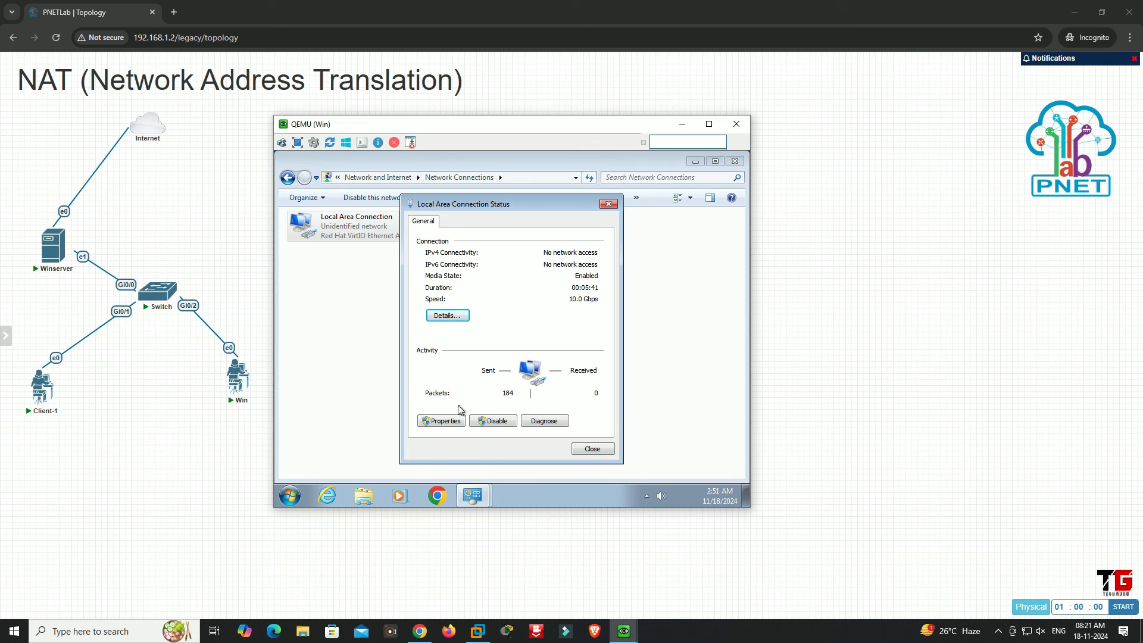
Disable and re-enable the Local Area Connection, dismissing the network location selection without choosing one
left_click(488, 421)
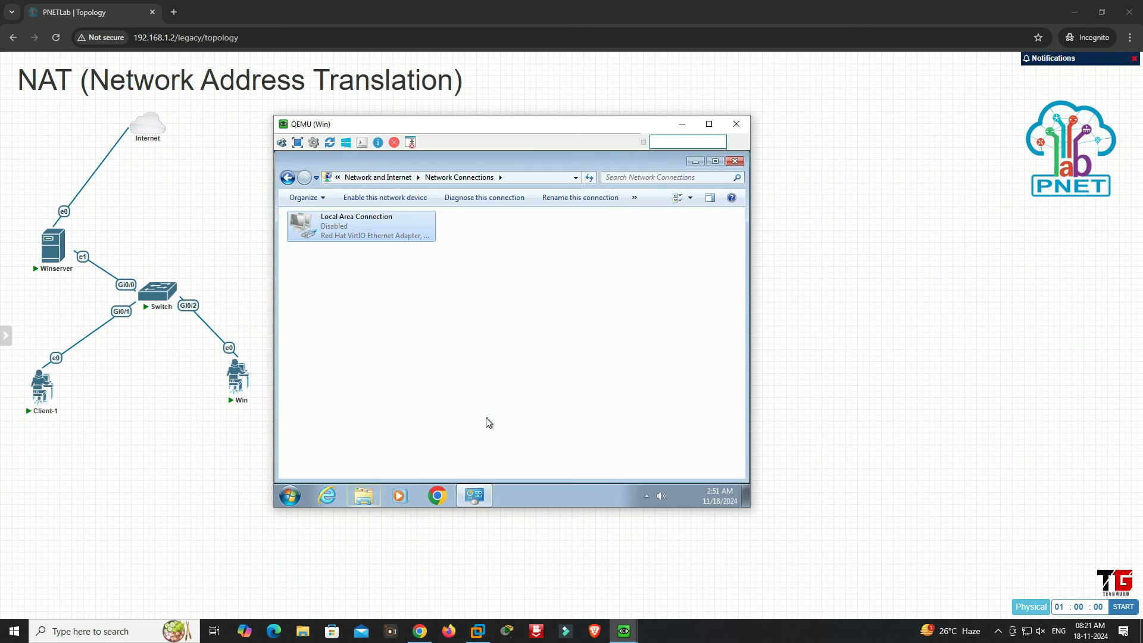
left_click(382, 201)
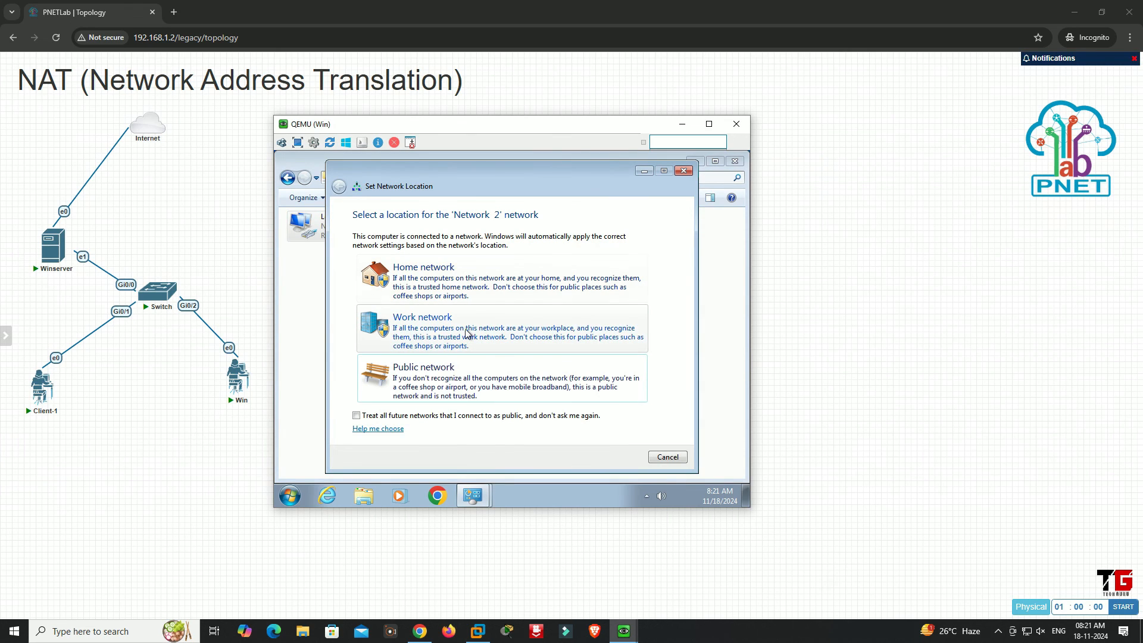
left_click(677, 457)
Check the re-enabled connection's IPv4 connectivity status and details, and close the Network Connections window
double_click(363, 235)
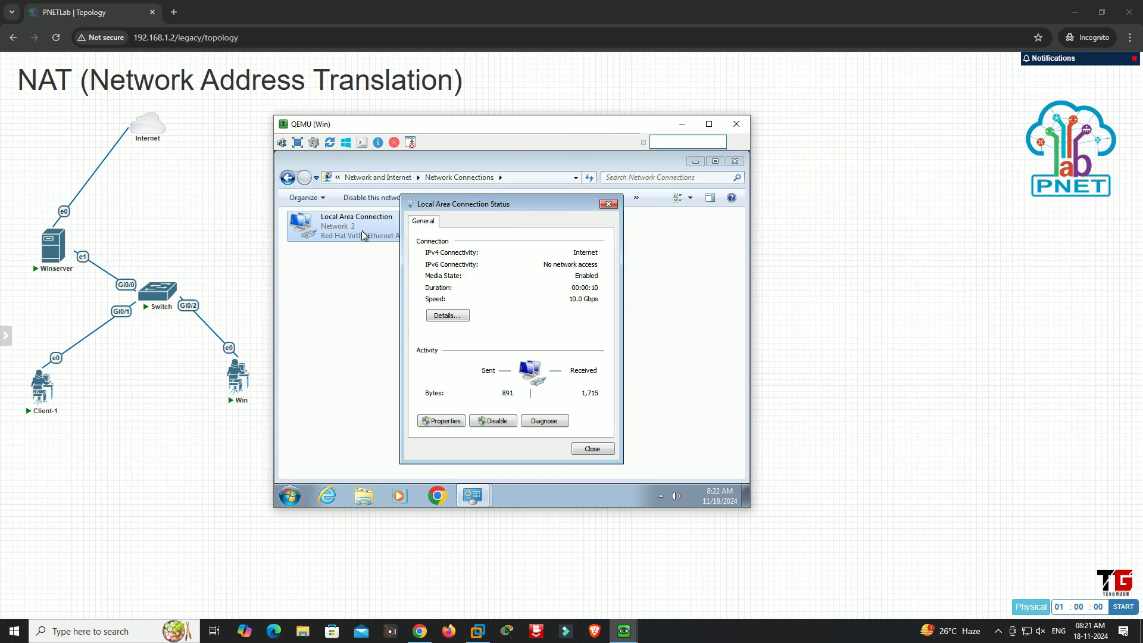
left_click(447, 315)
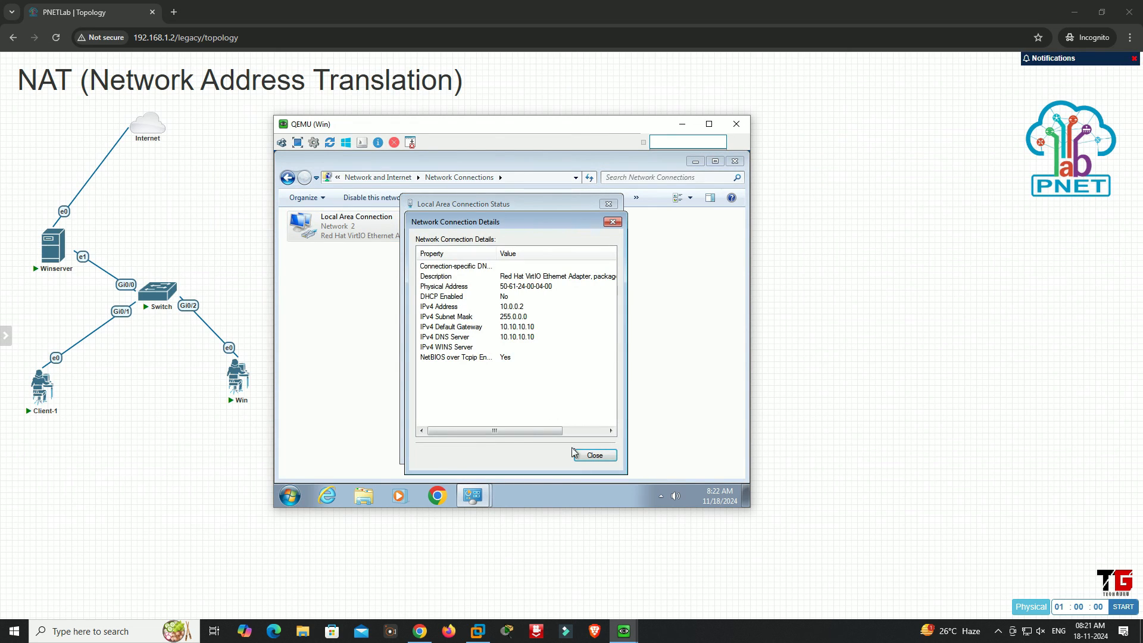
left_click(592, 455)
left_click(592, 450)
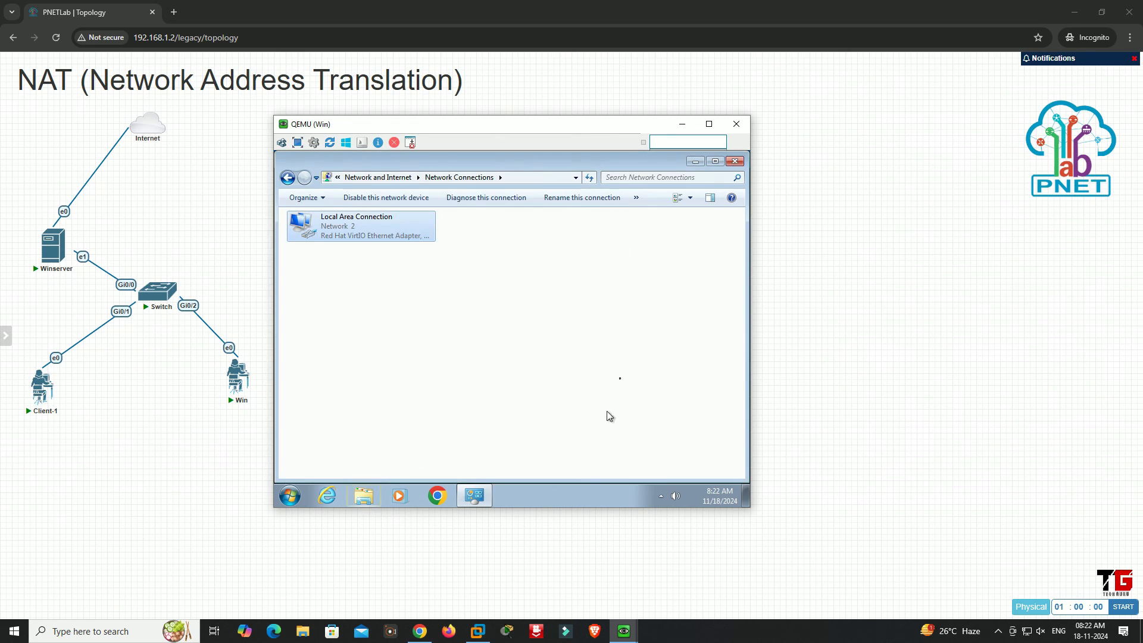
left_click(736, 162)
Open Chrome on the Win desktop and load gmail.com to test Internet access
double_click(352, 191)
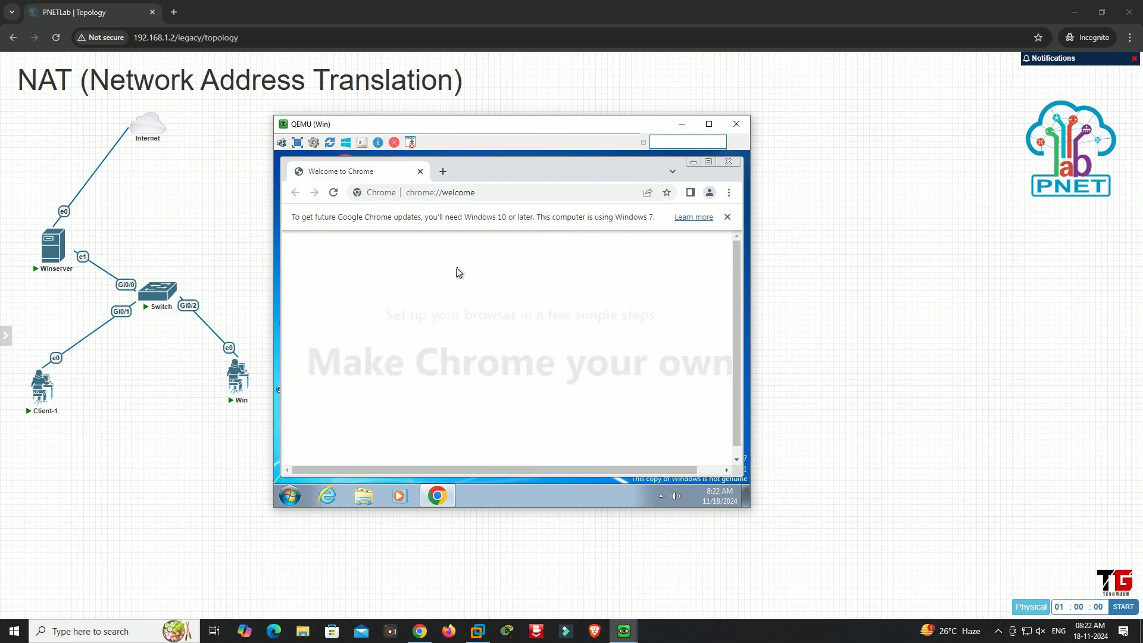
left_click(492, 194)
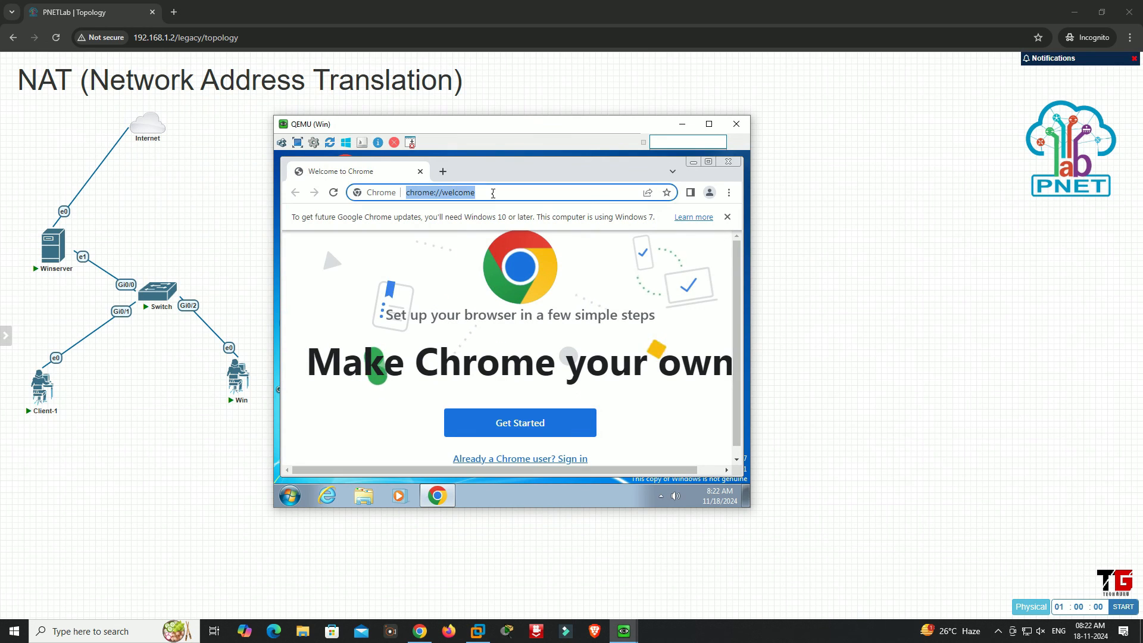
type("gmail.com")
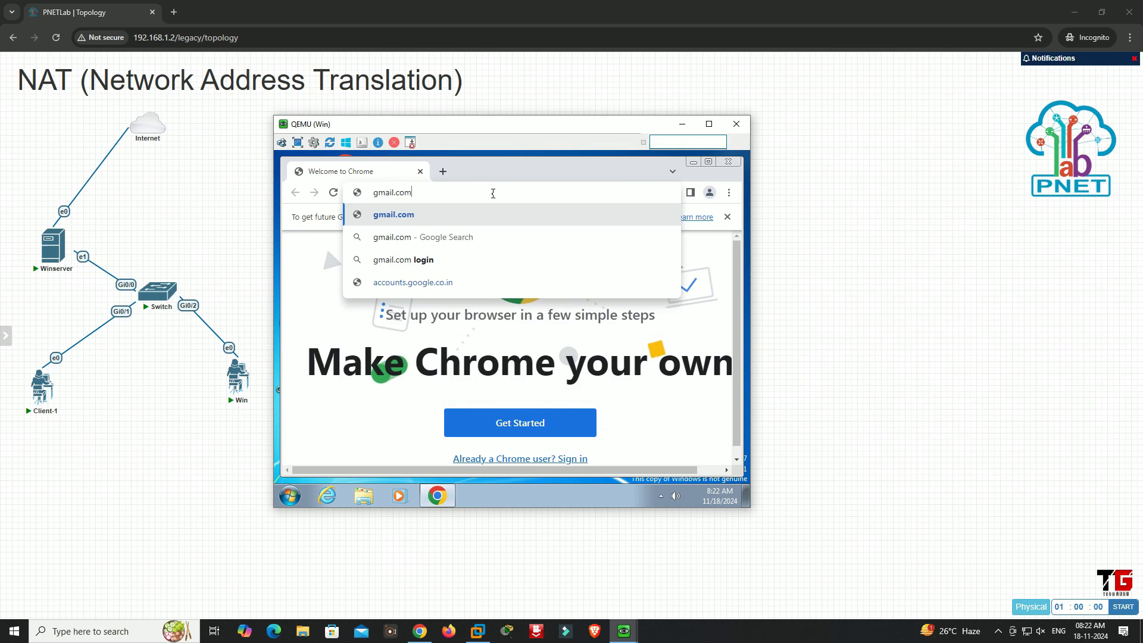
key("Return")
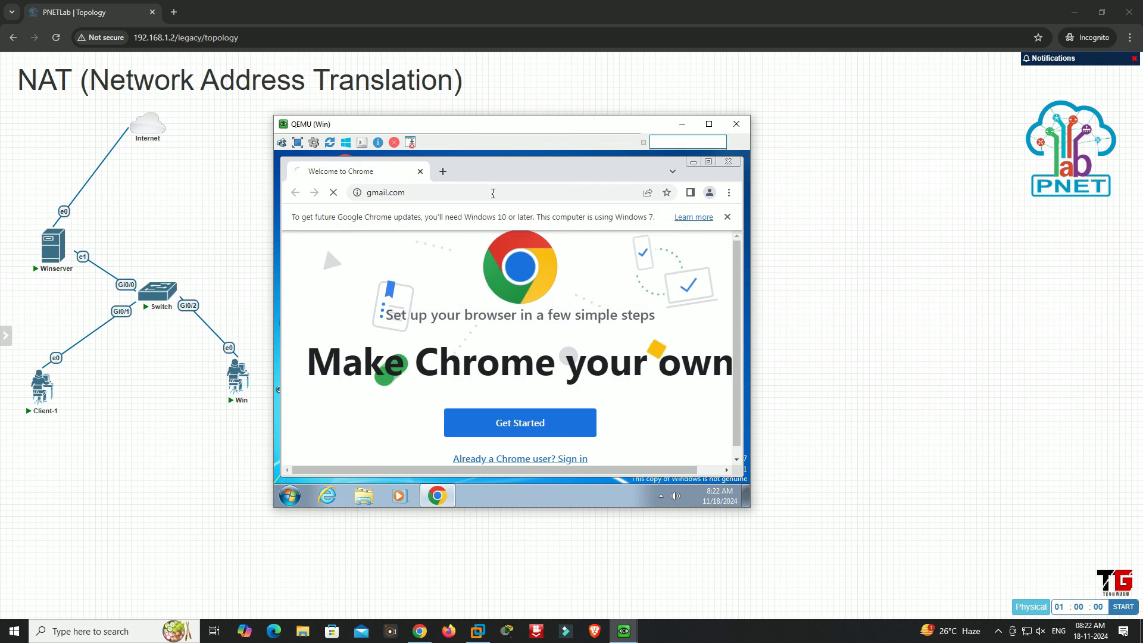